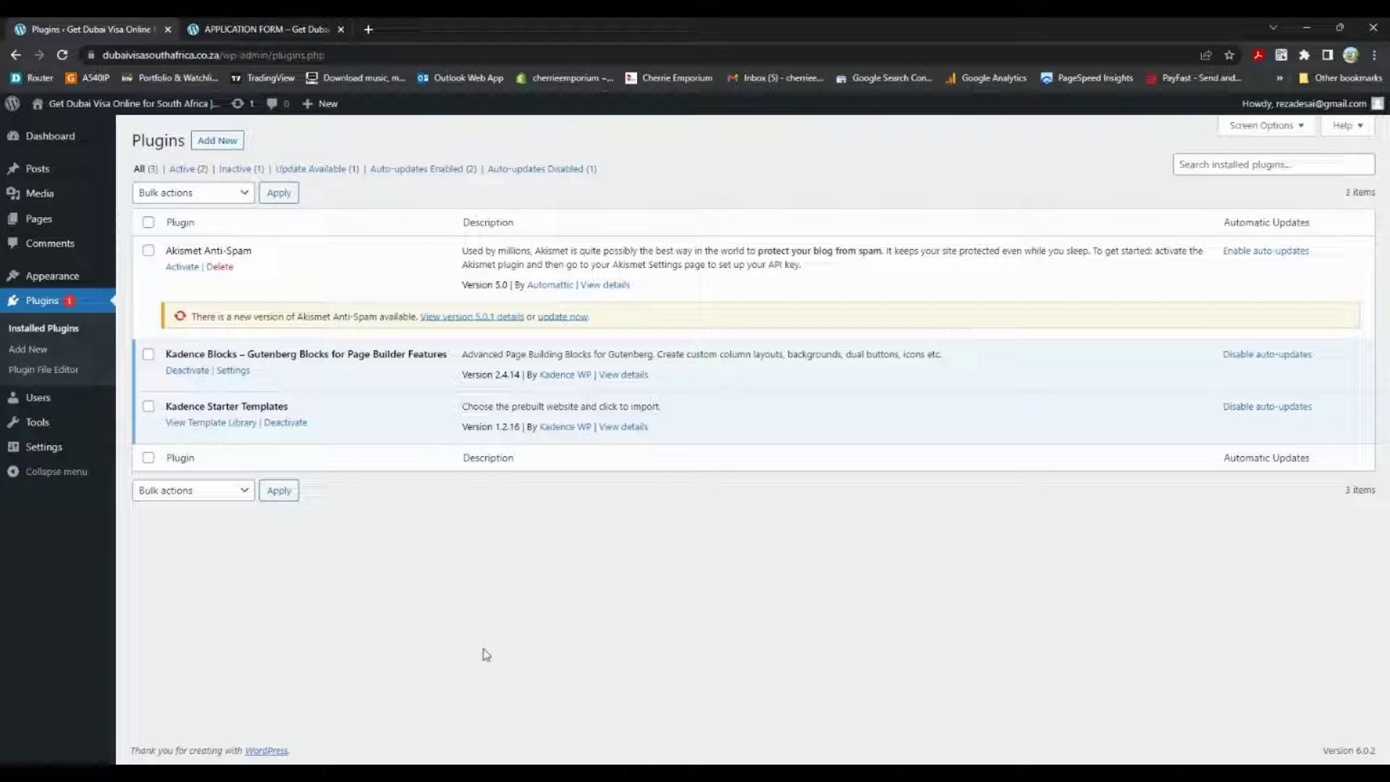
Go from Installed Plugins to the Add Plugins page via the Plugins submenu
click(1238, 161)
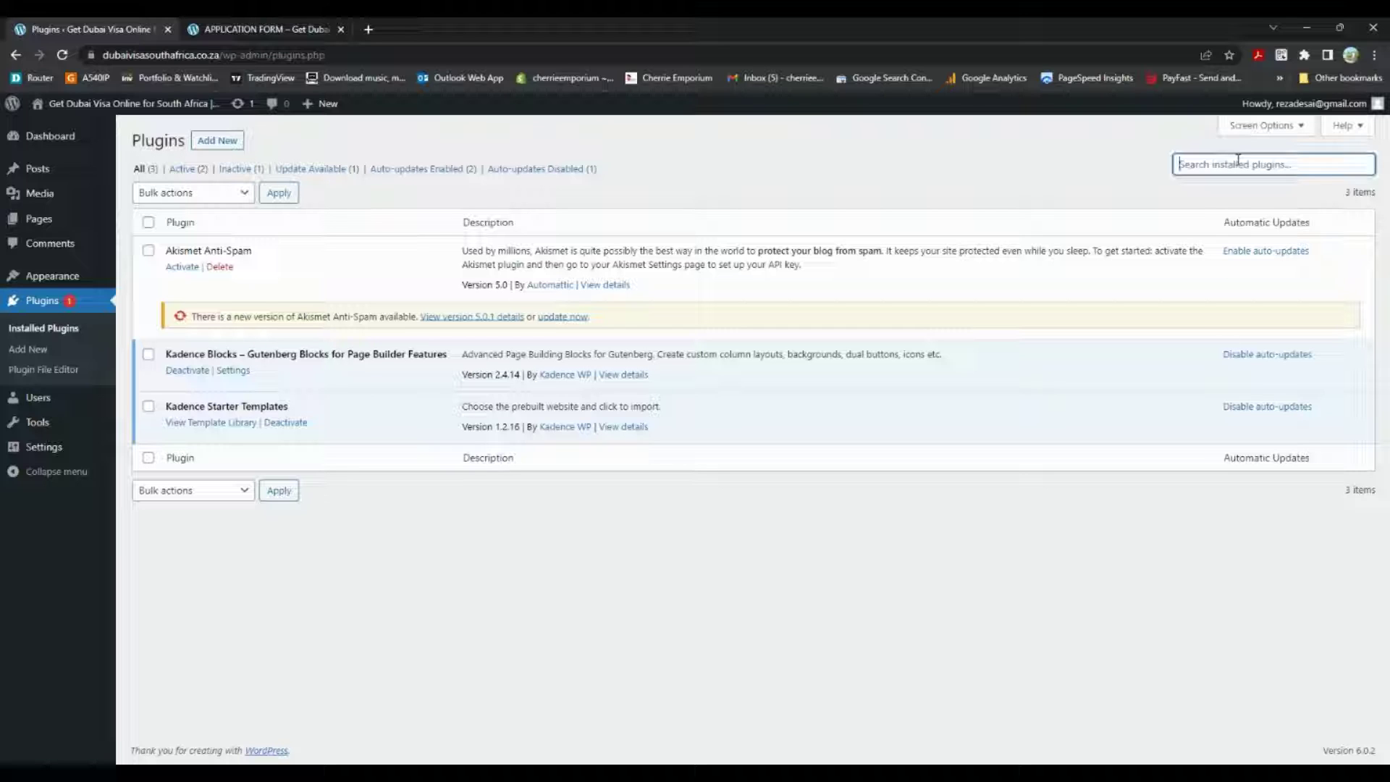
click(64, 352)
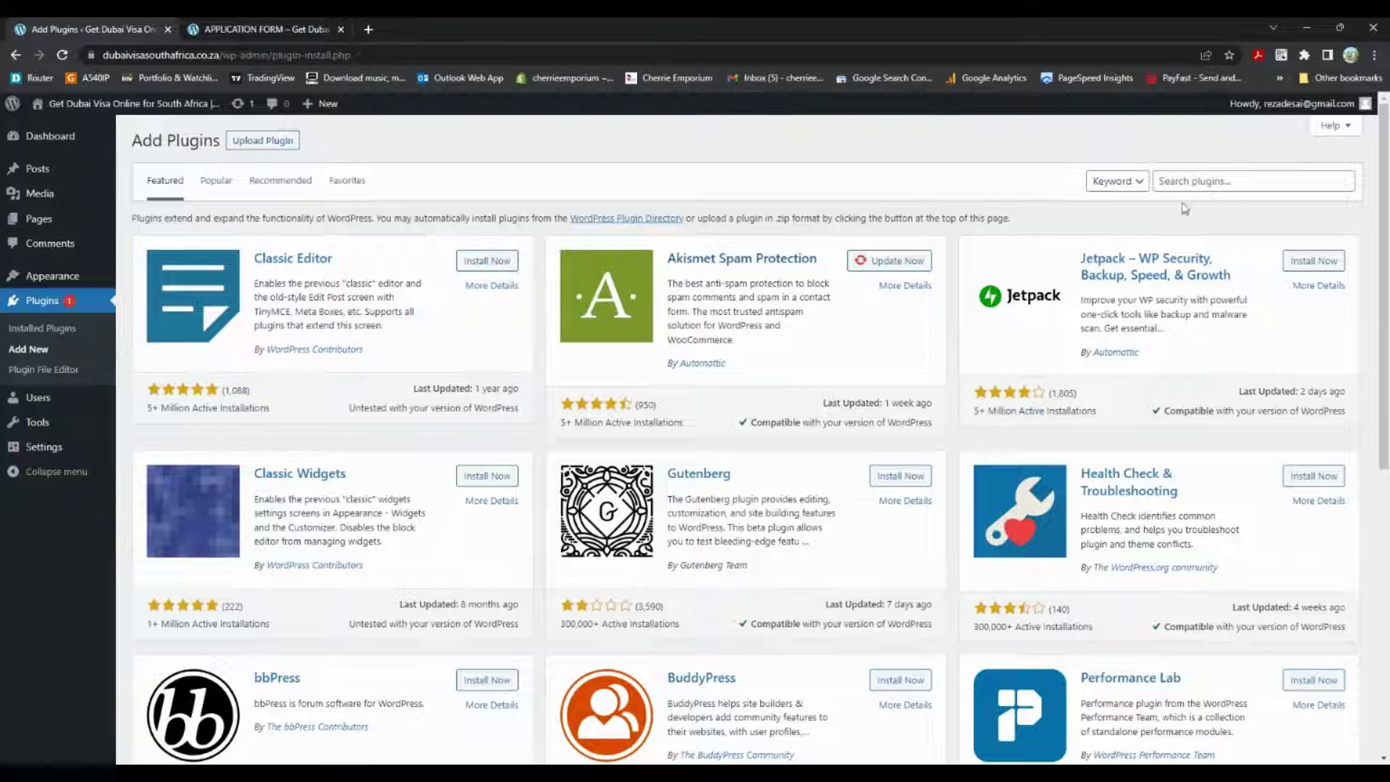
Search the plugin directory for 'forminator' and open the Forminator – Contact Form details
click(1237, 183)
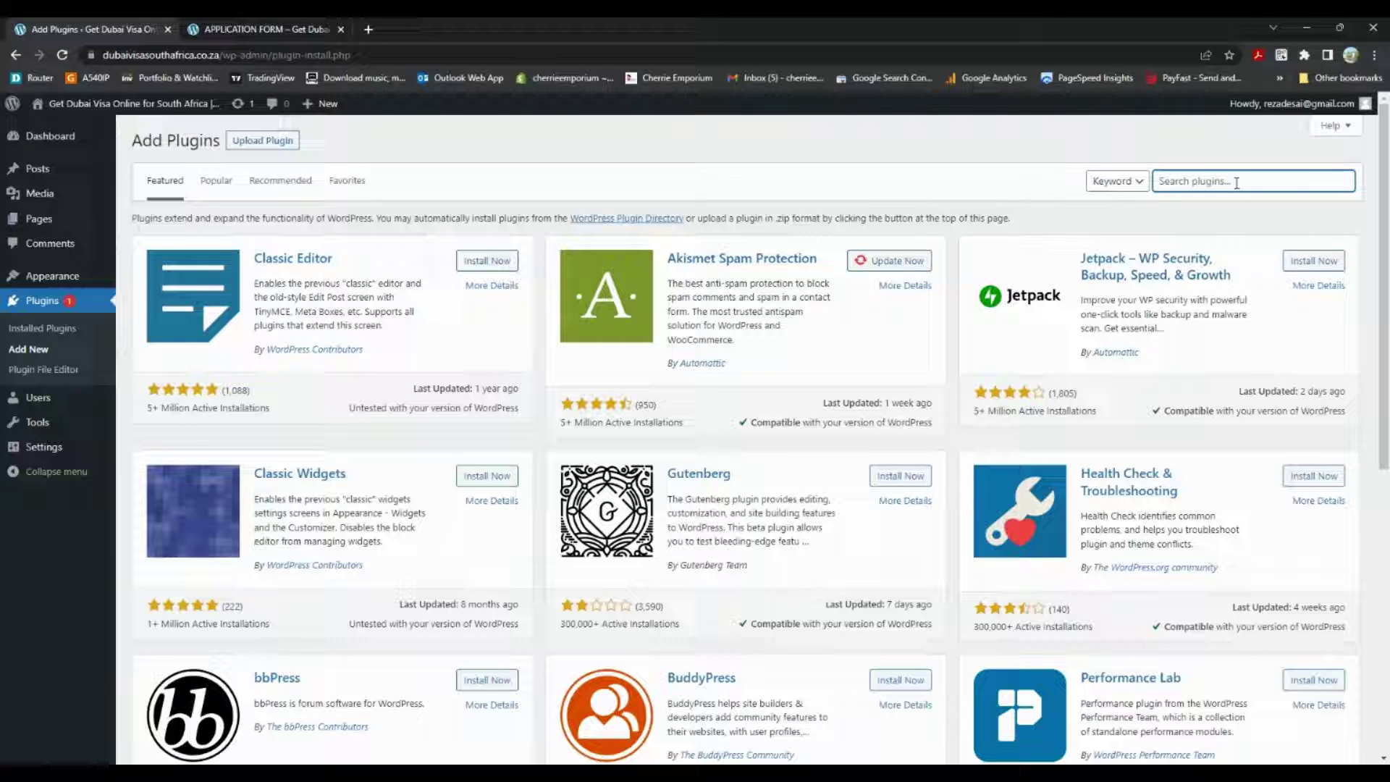
text(forminator)
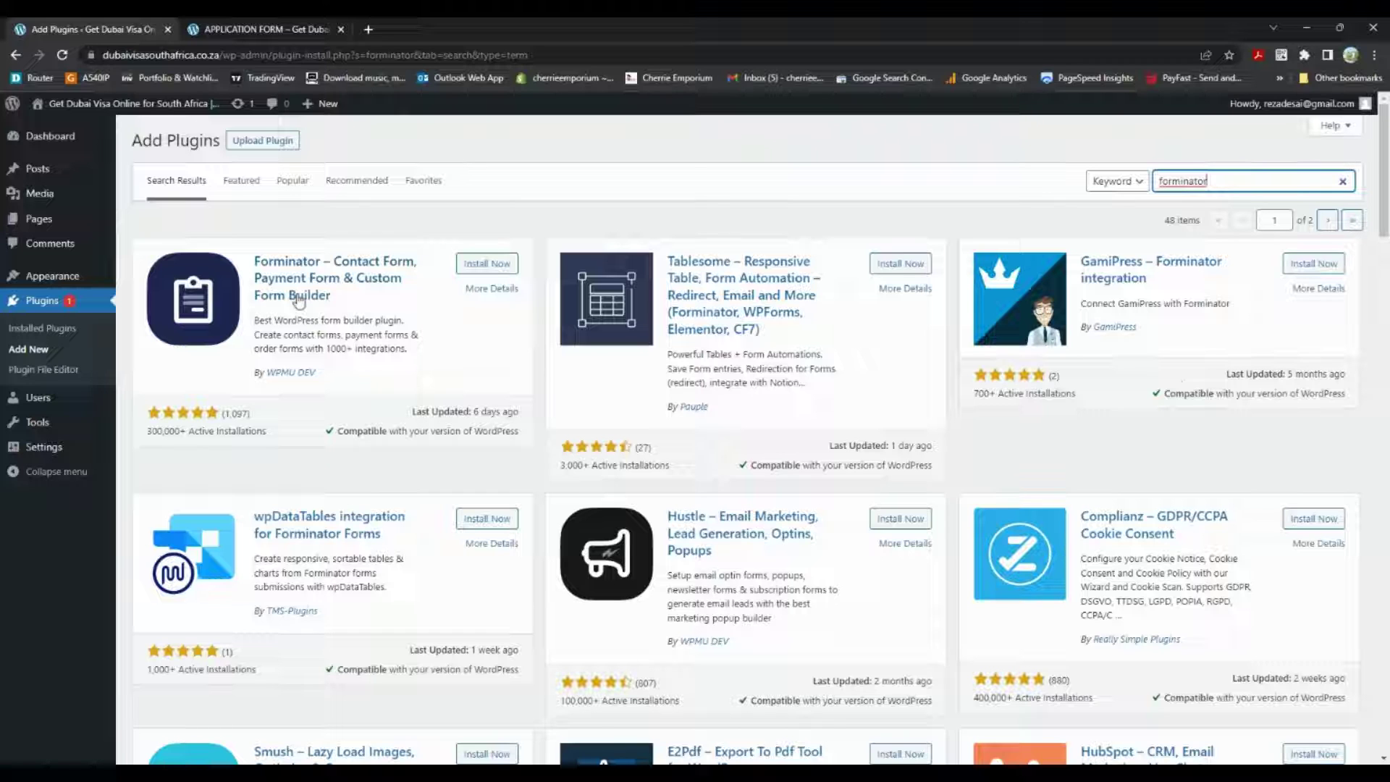
click(306, 297)
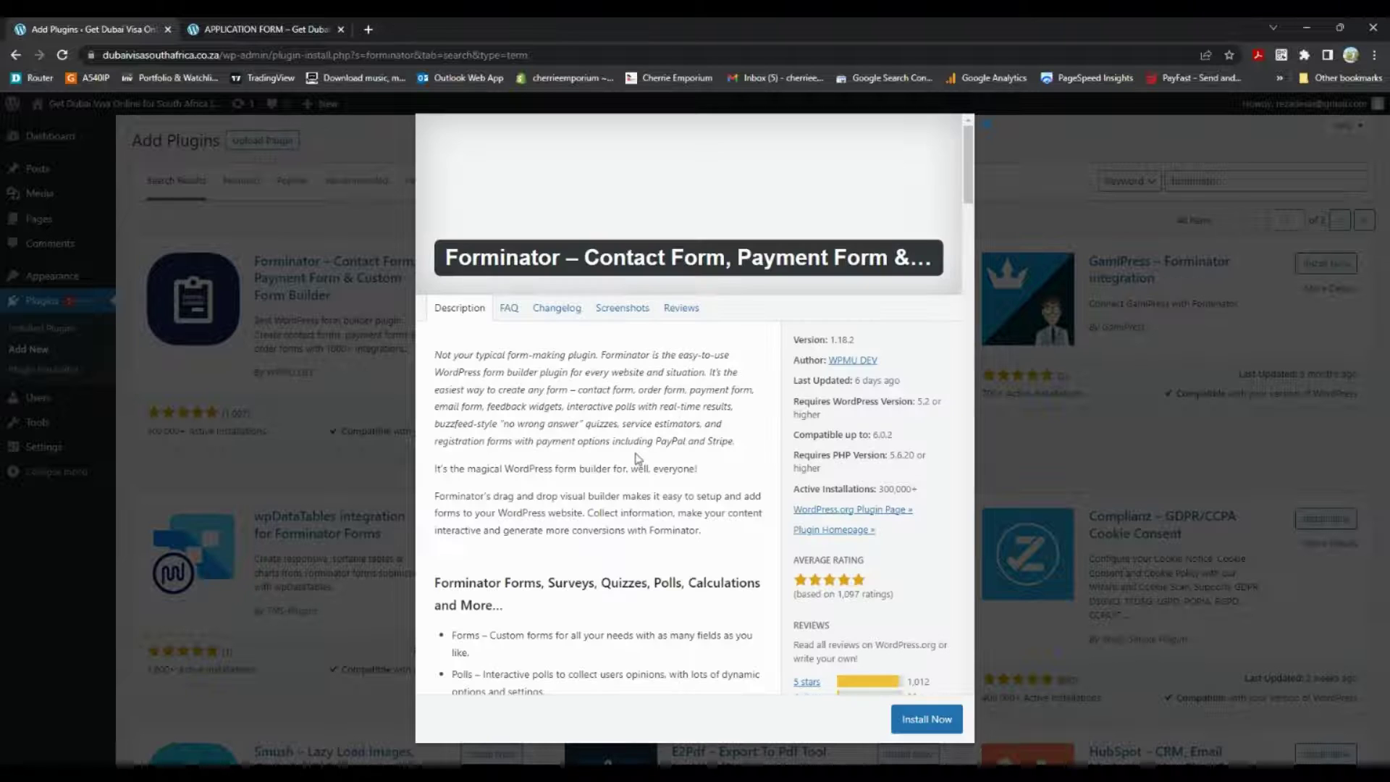
Install the Forminator plugin from its details dialog and activate it
scroll(682, 554, down, 5)
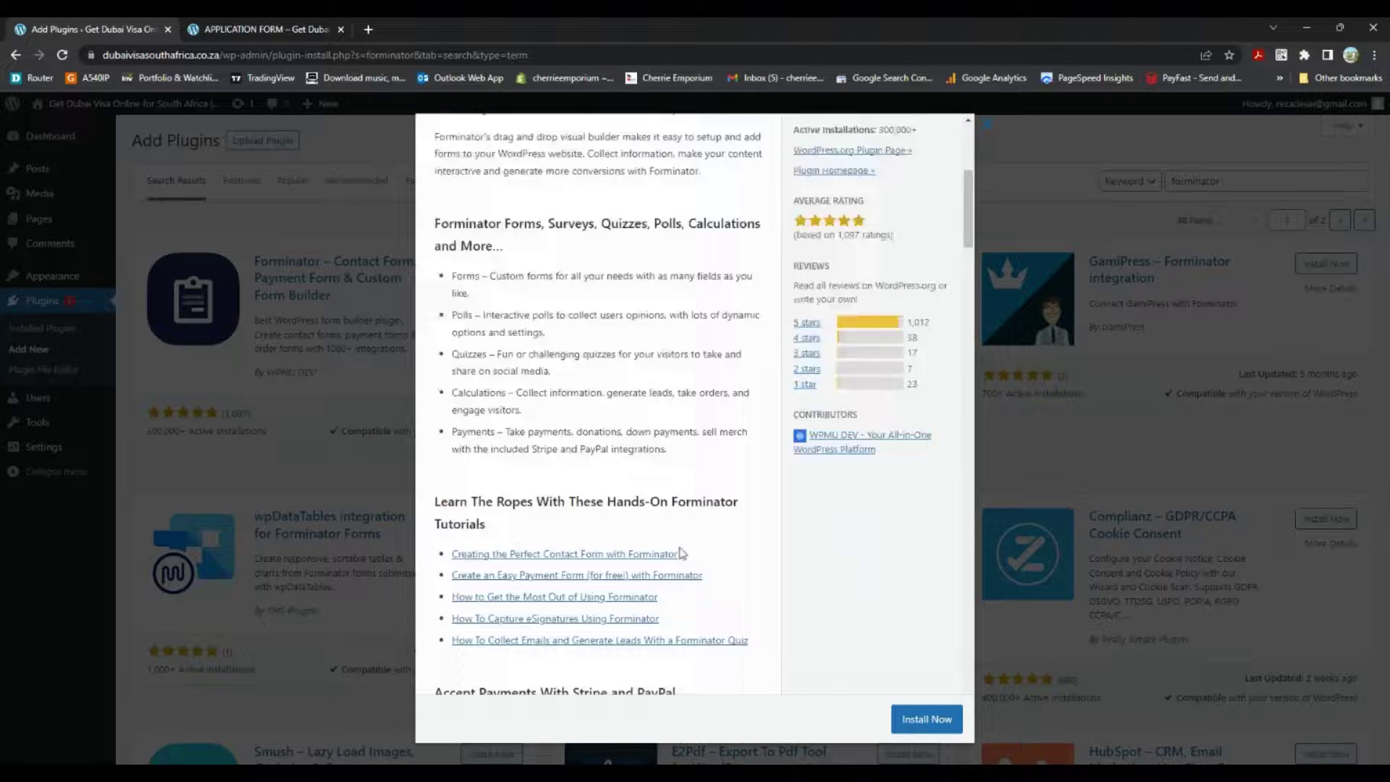
click(919, 721)
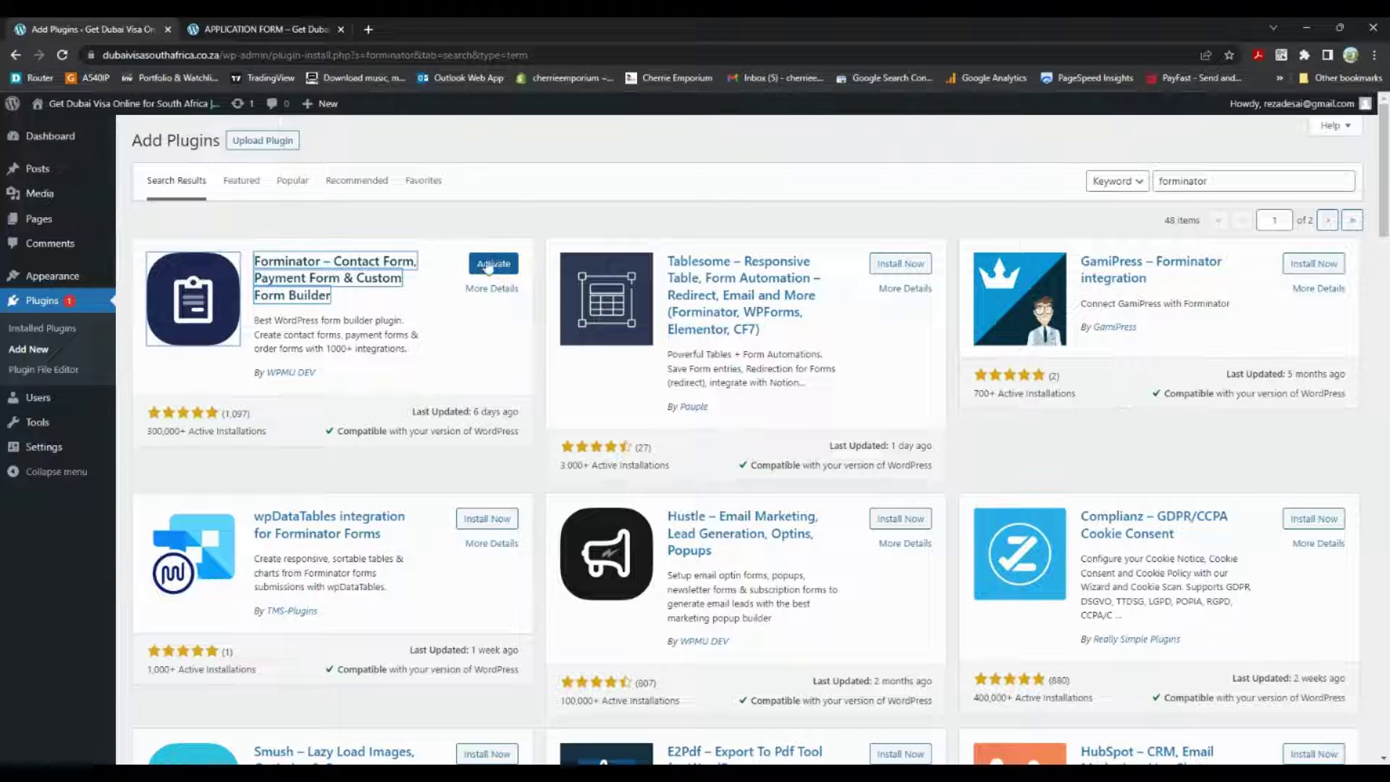
click(492, 264)
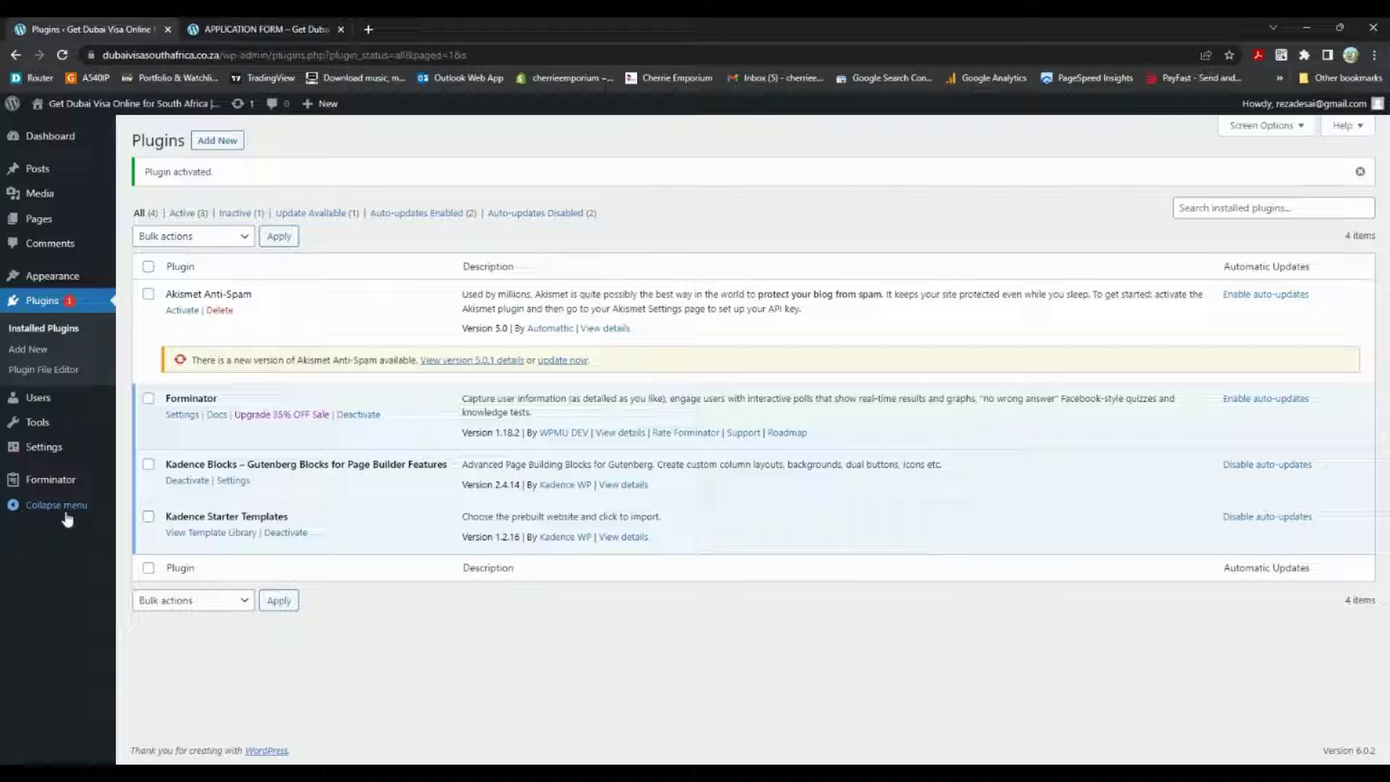
Open the Forminator Dashboard from the admin sidebar
mouse_move(62, 495)
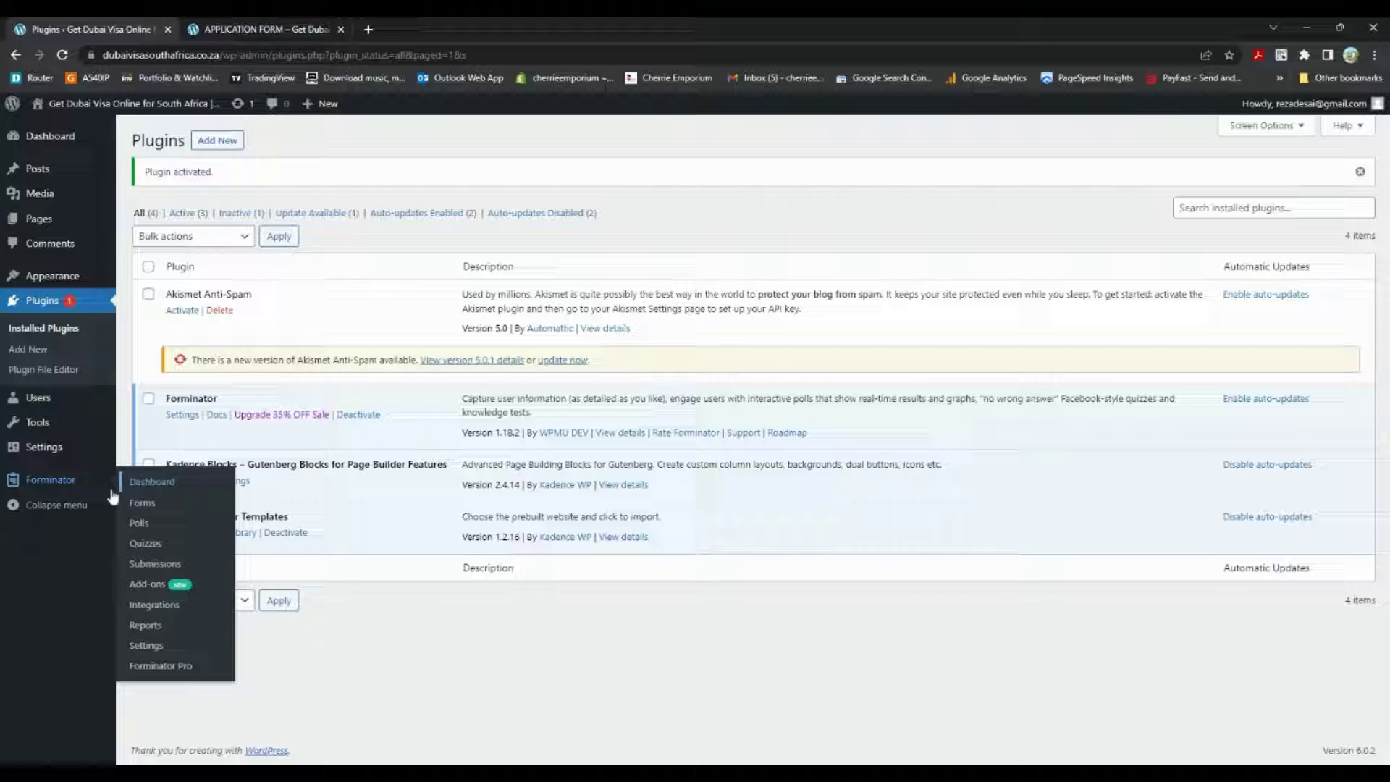
click(63, 490)
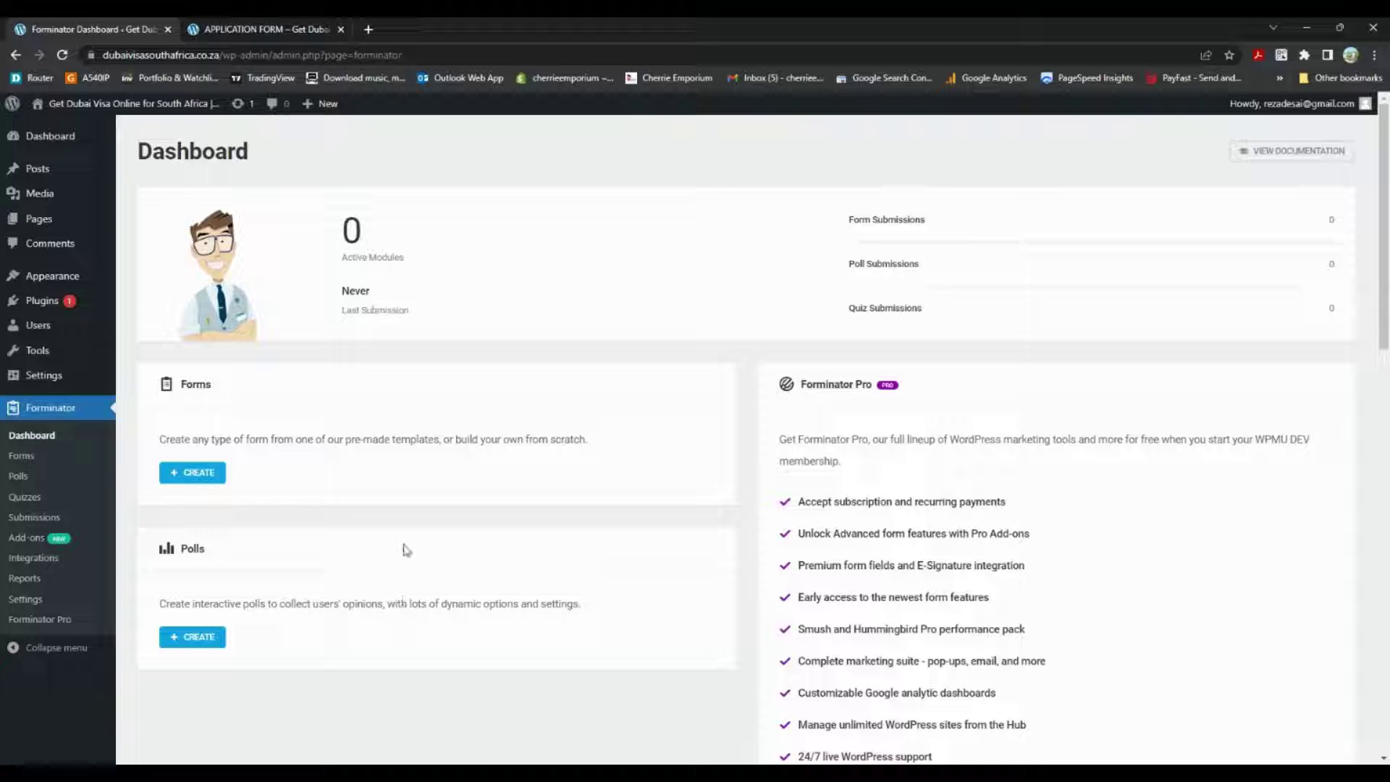
Start a new form under Forms using the Quote Request template
click(205, 472)
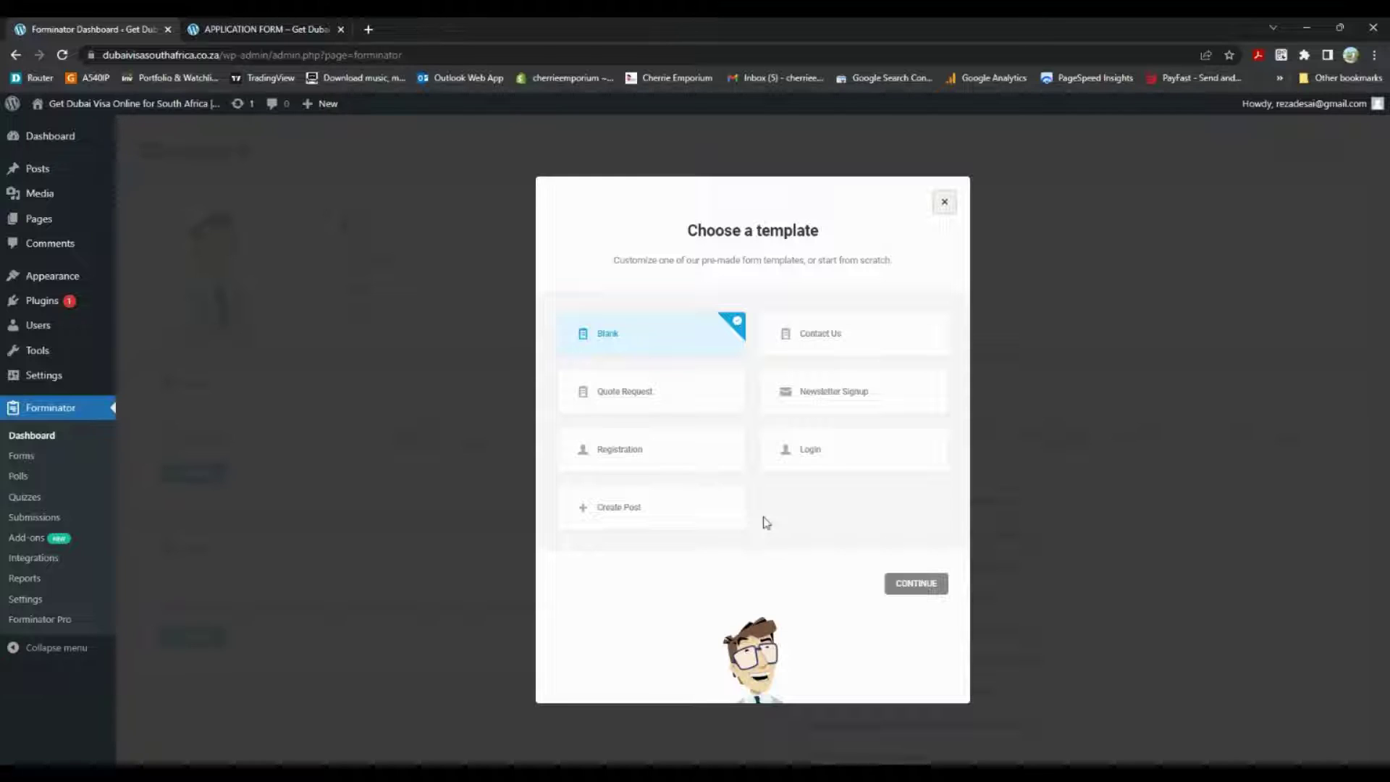
click(809, 328)
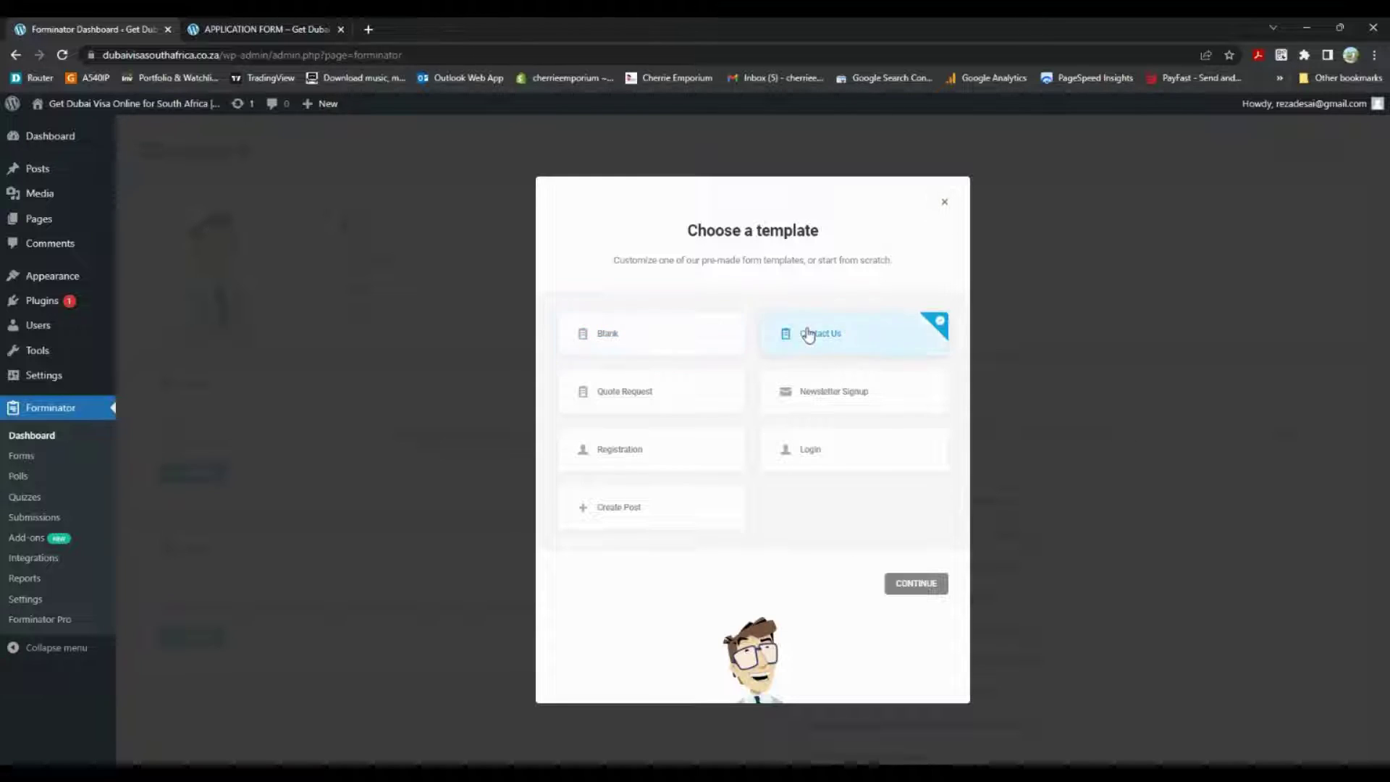
click(649, 402)
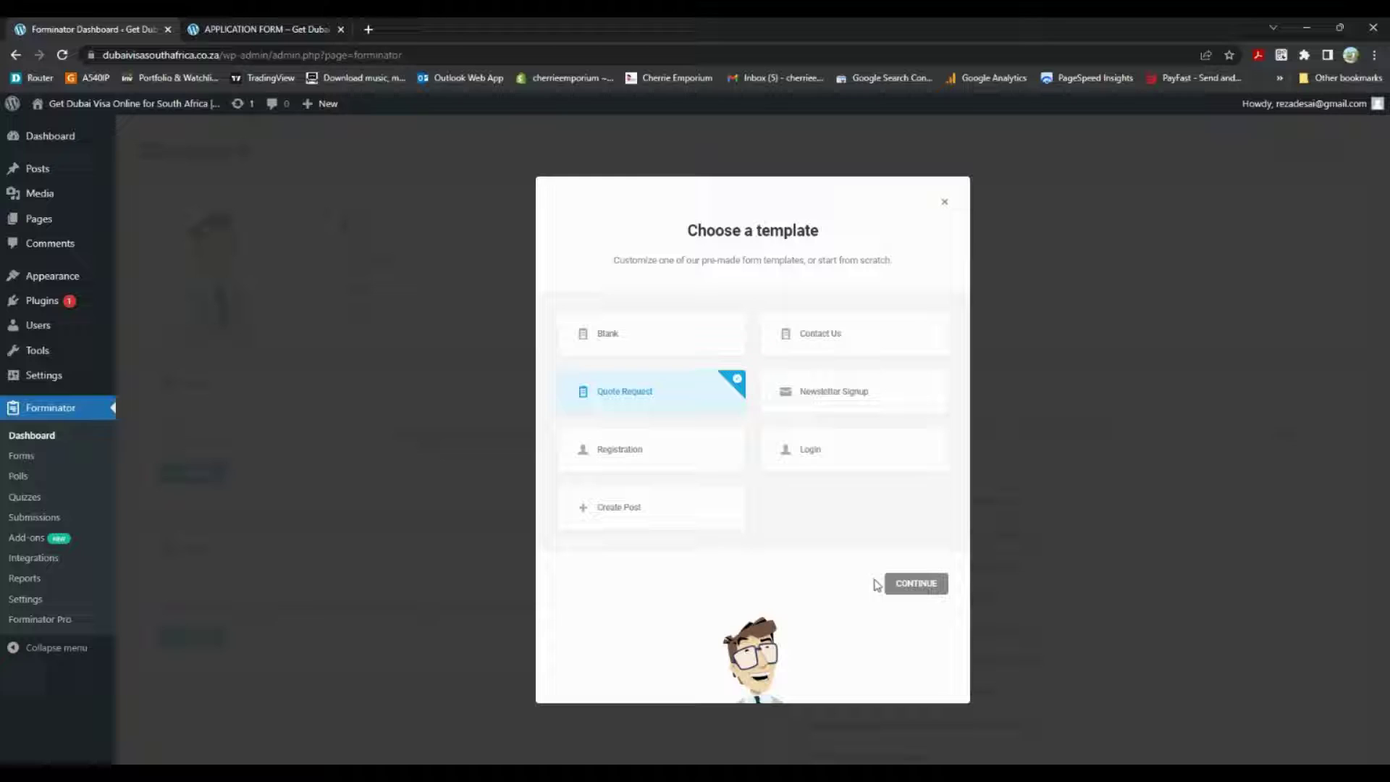
click(915, 585)
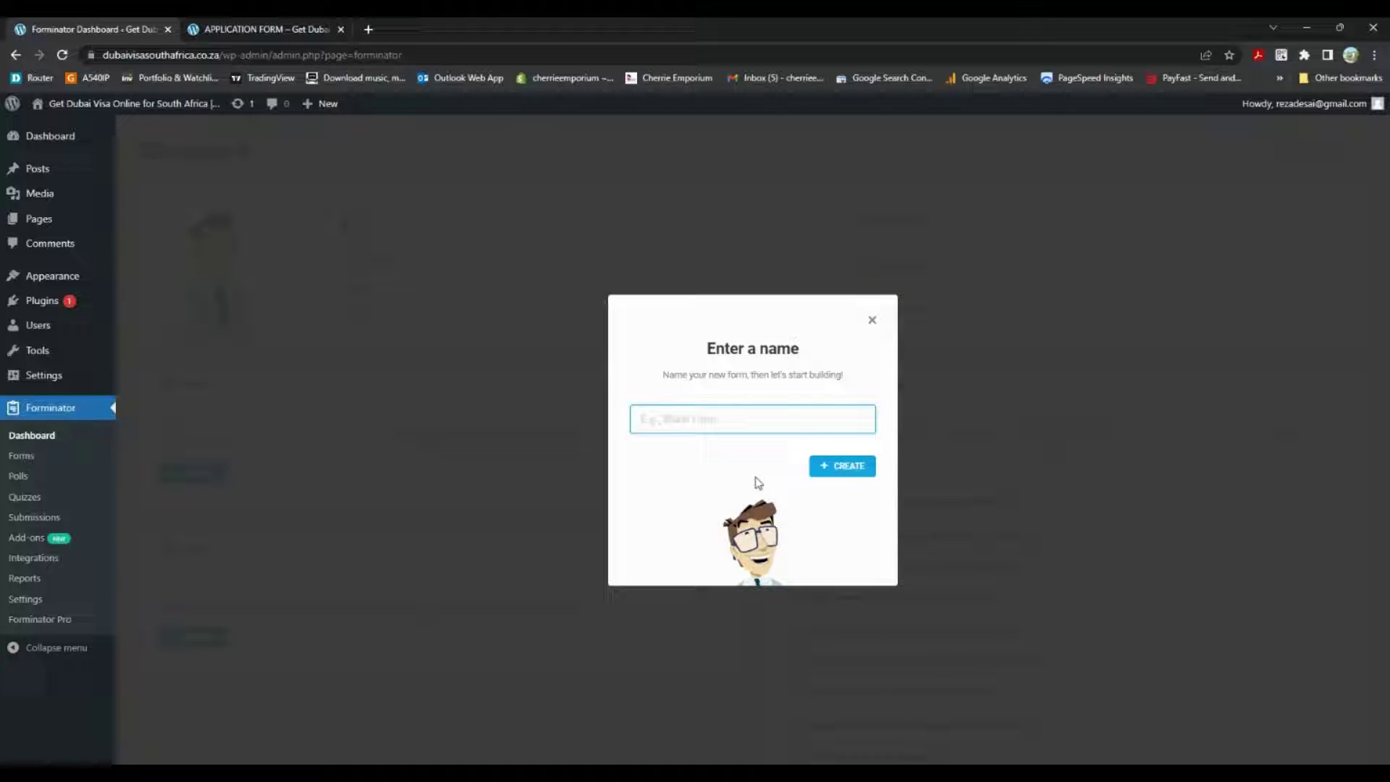
Name the new form 'Application Form' and create it
text(Applicatio)
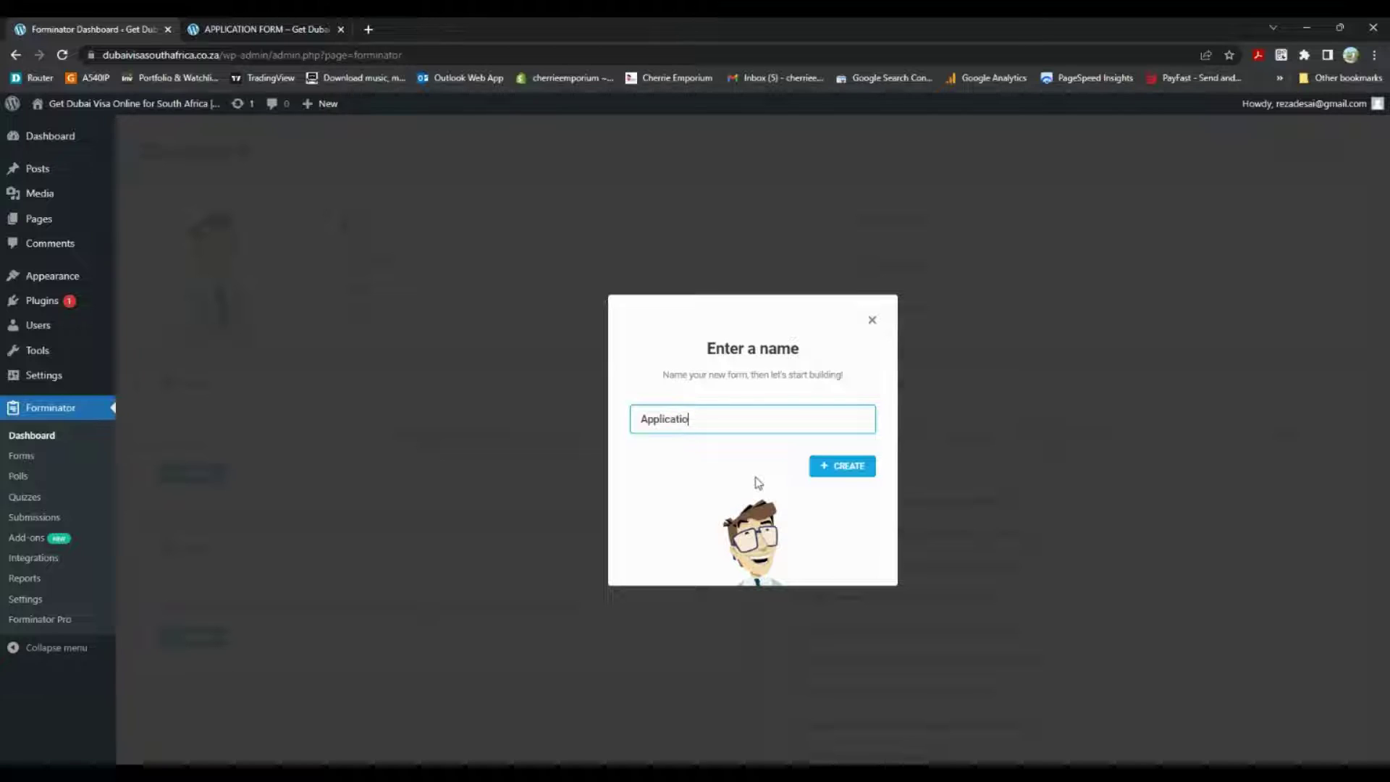
text(n Form)
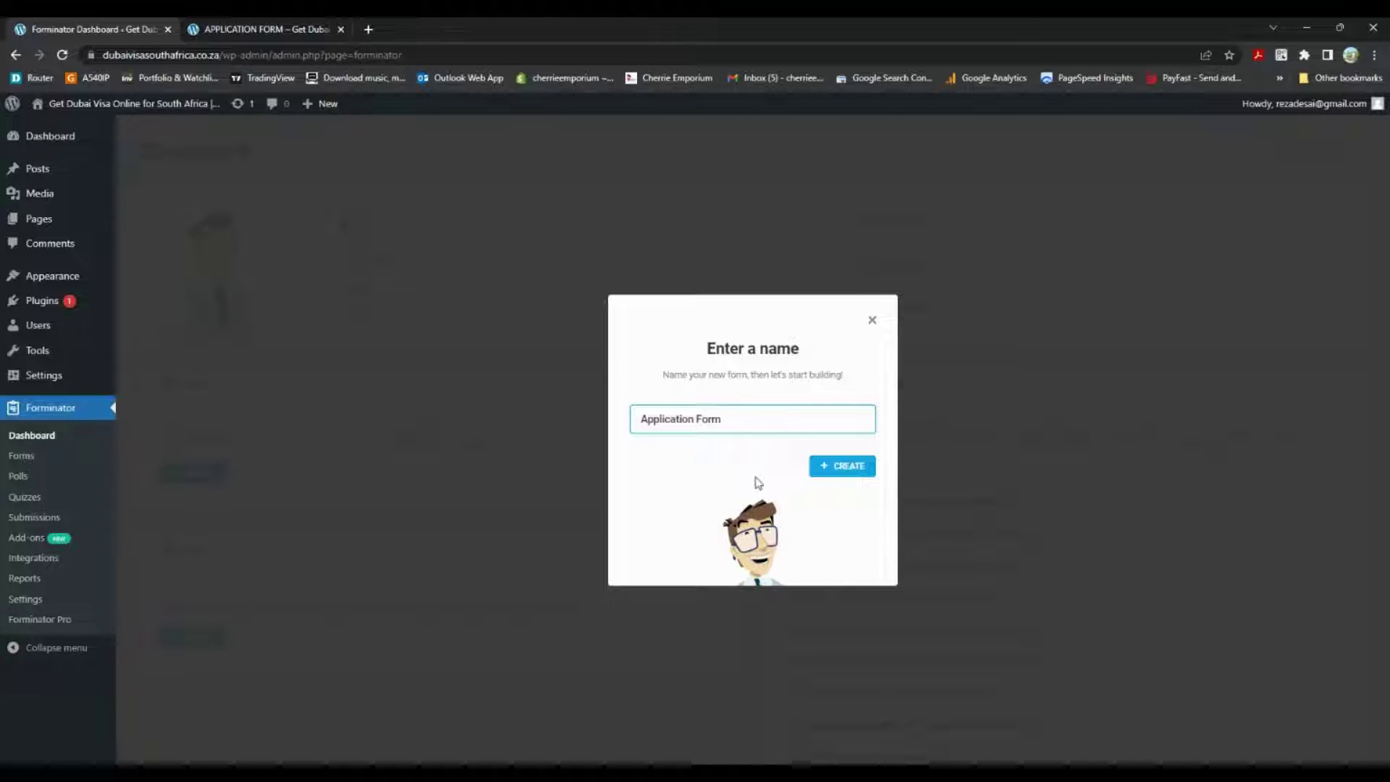
click(843, 468)
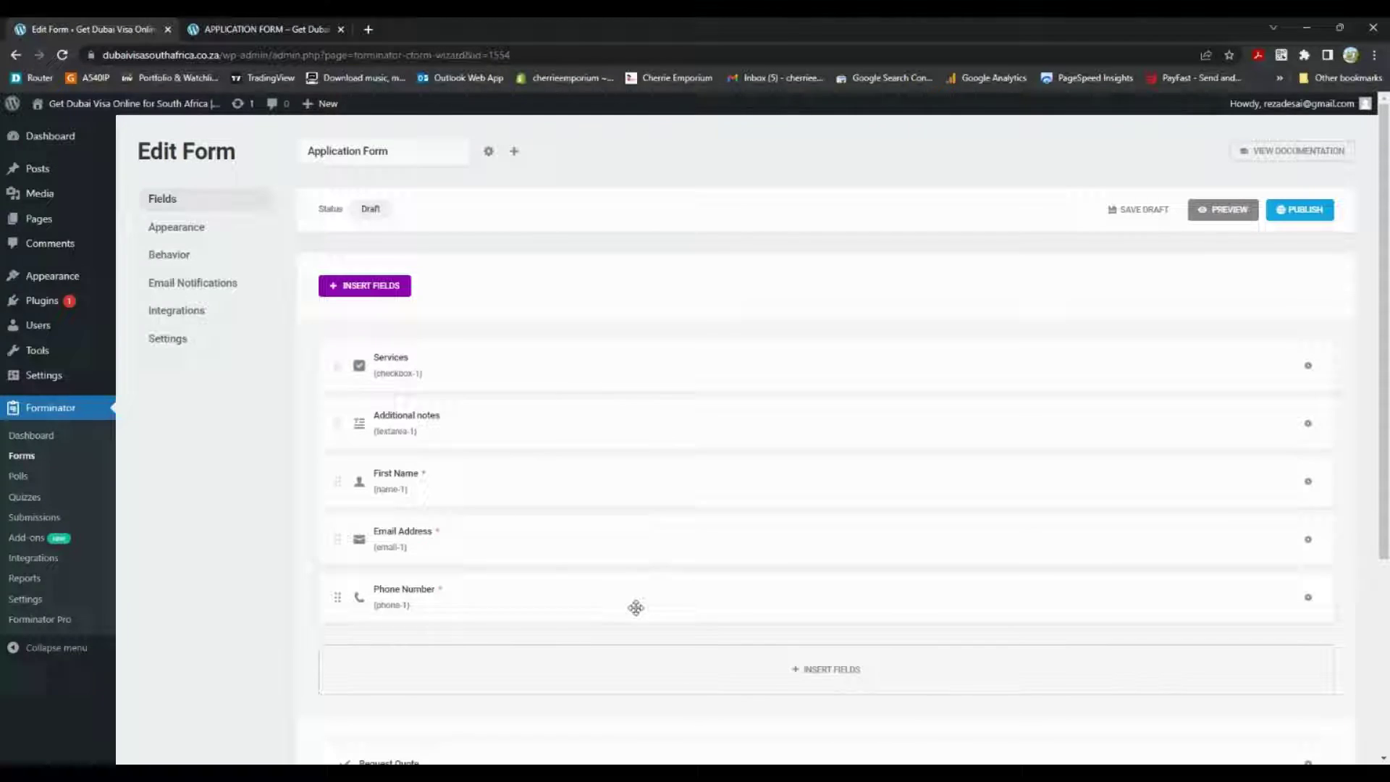
Look over the template's fields and bring up Insert Fields below Phone Number
scroll(636, 608, down, 4)
scroll(637, 611, up, 4)
scroll(637, 614, down, 2)
scroll(637, 614, up, 2)
scroll(637, 615, down, 3)
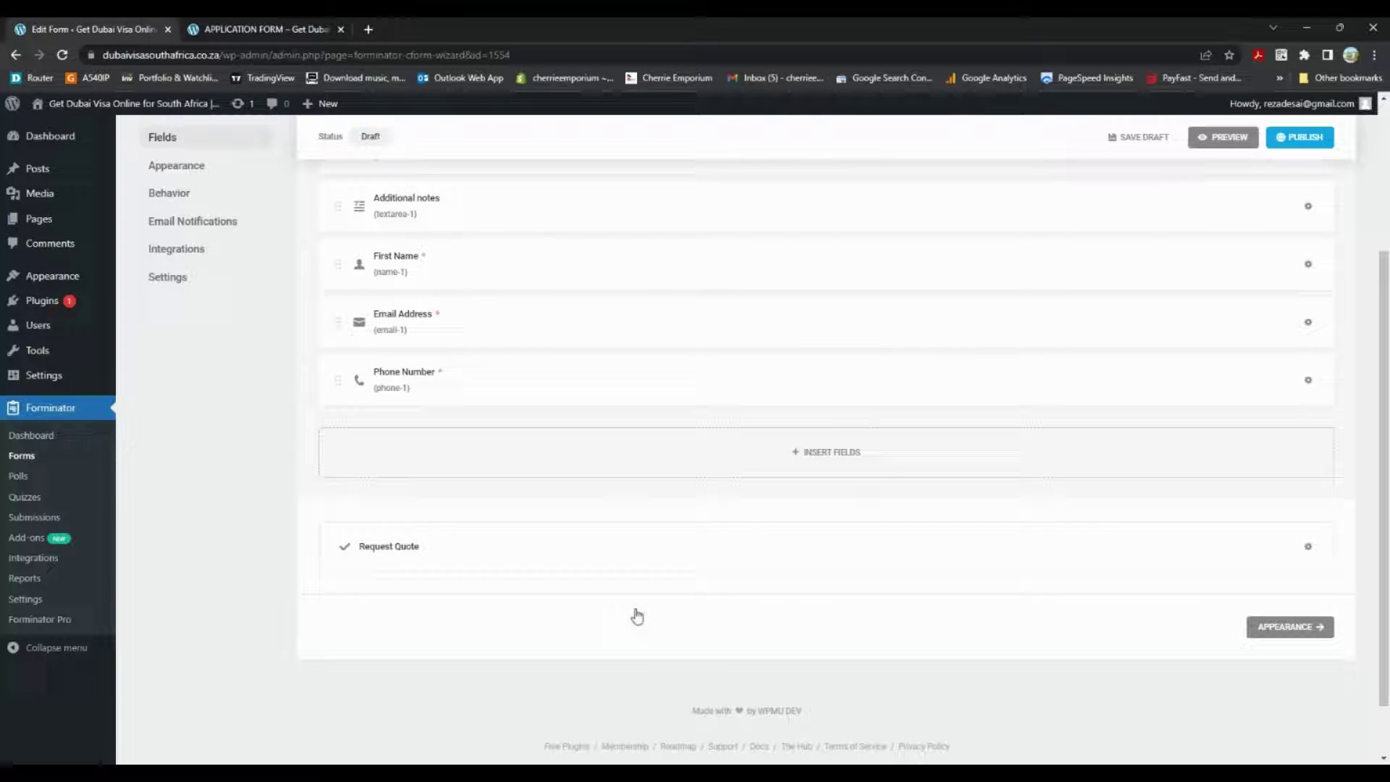
scroll(637, 615, up, 3)
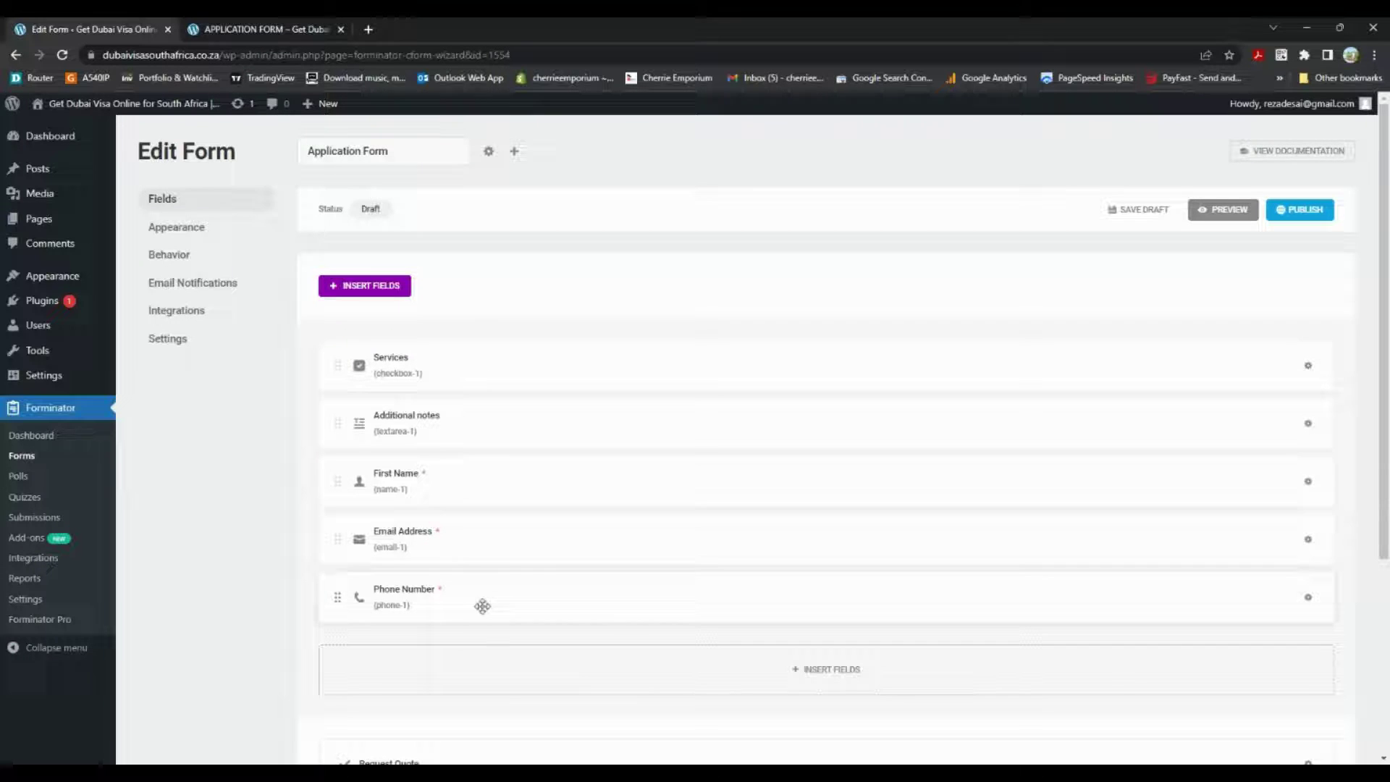
scroll(484, 606, down, 1)
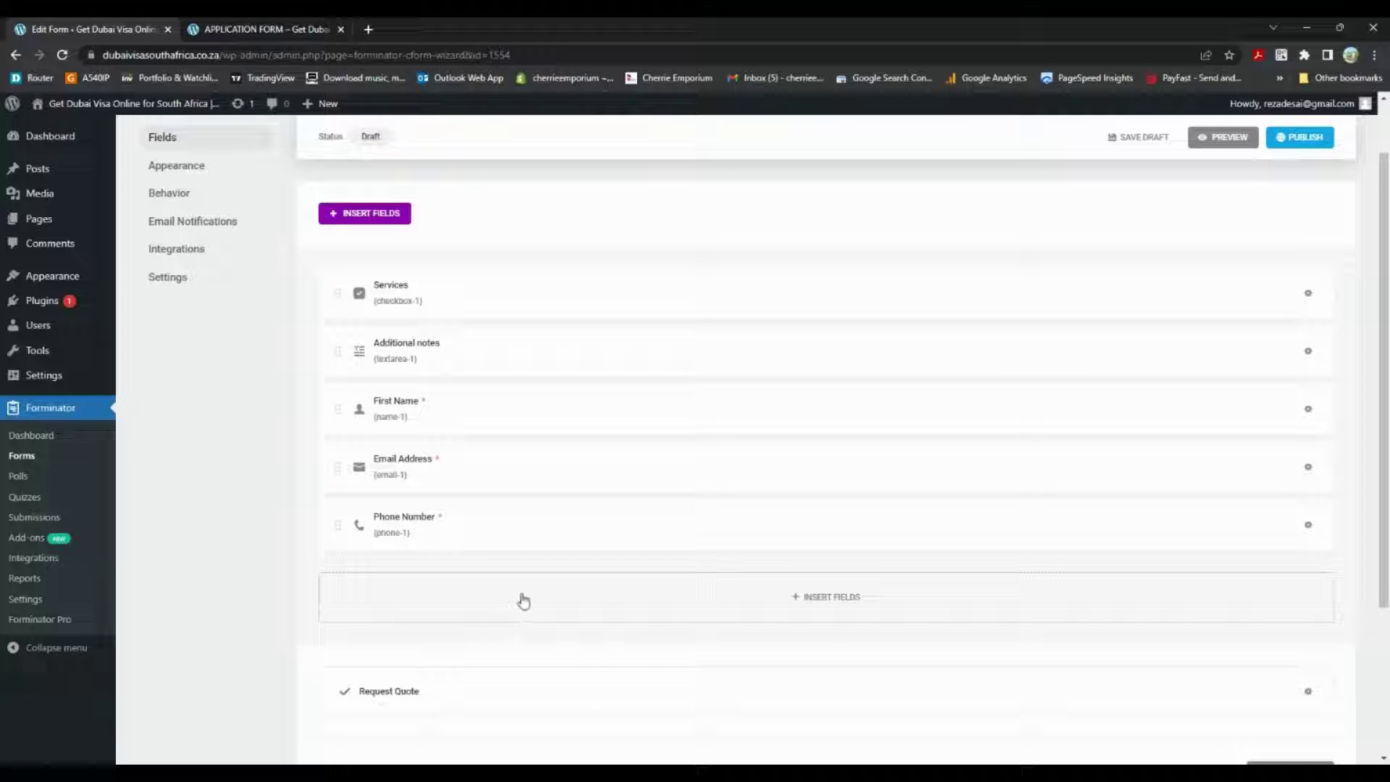
click(833, 610)
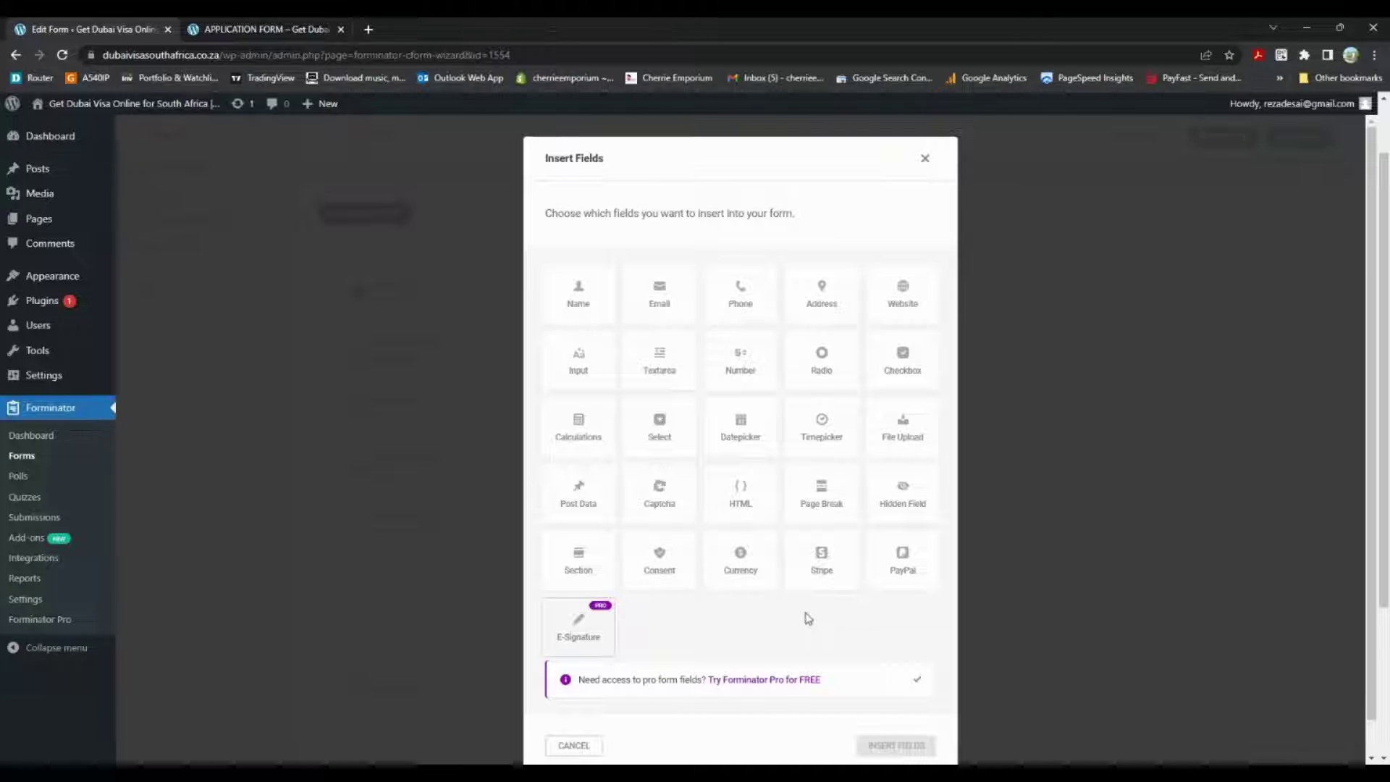
Insert a File Upload field into the Application Form
click(916, 444)
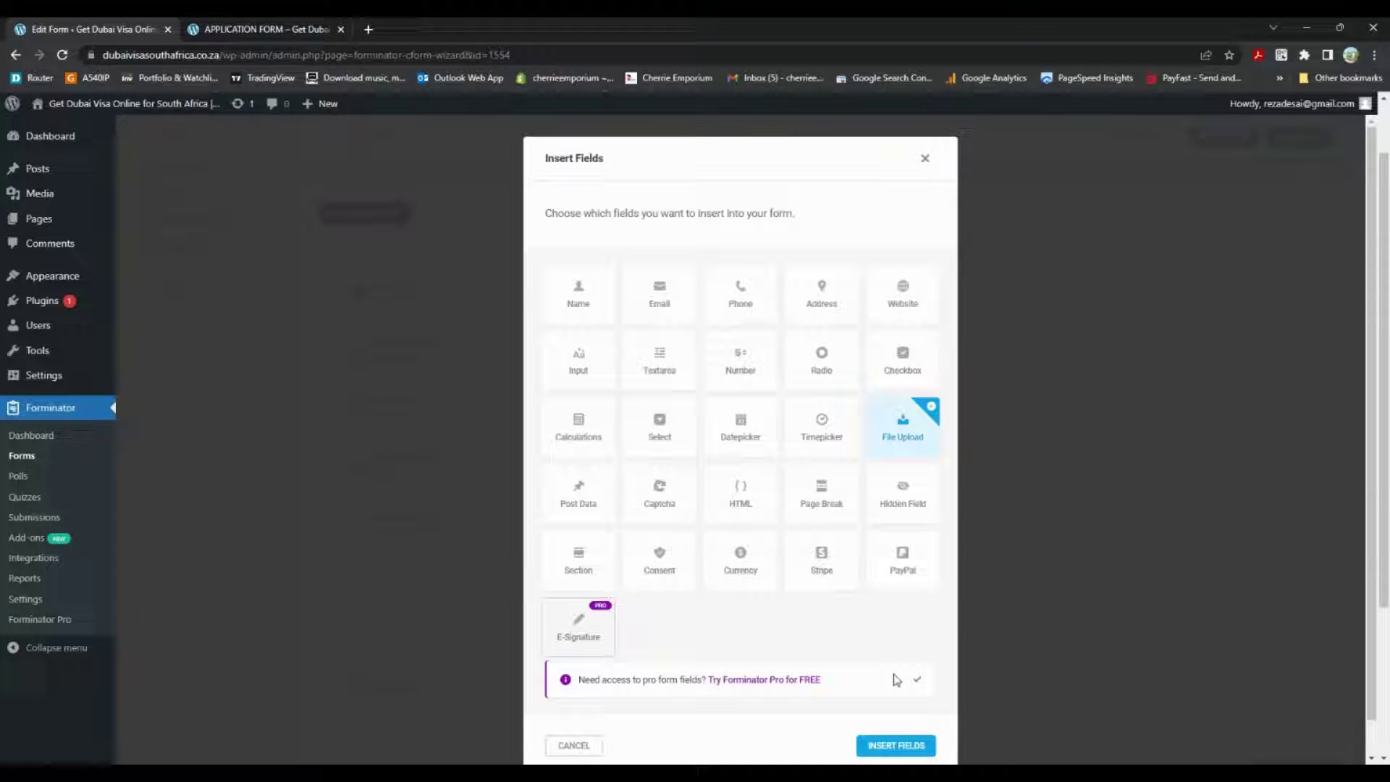
click(898, 746)
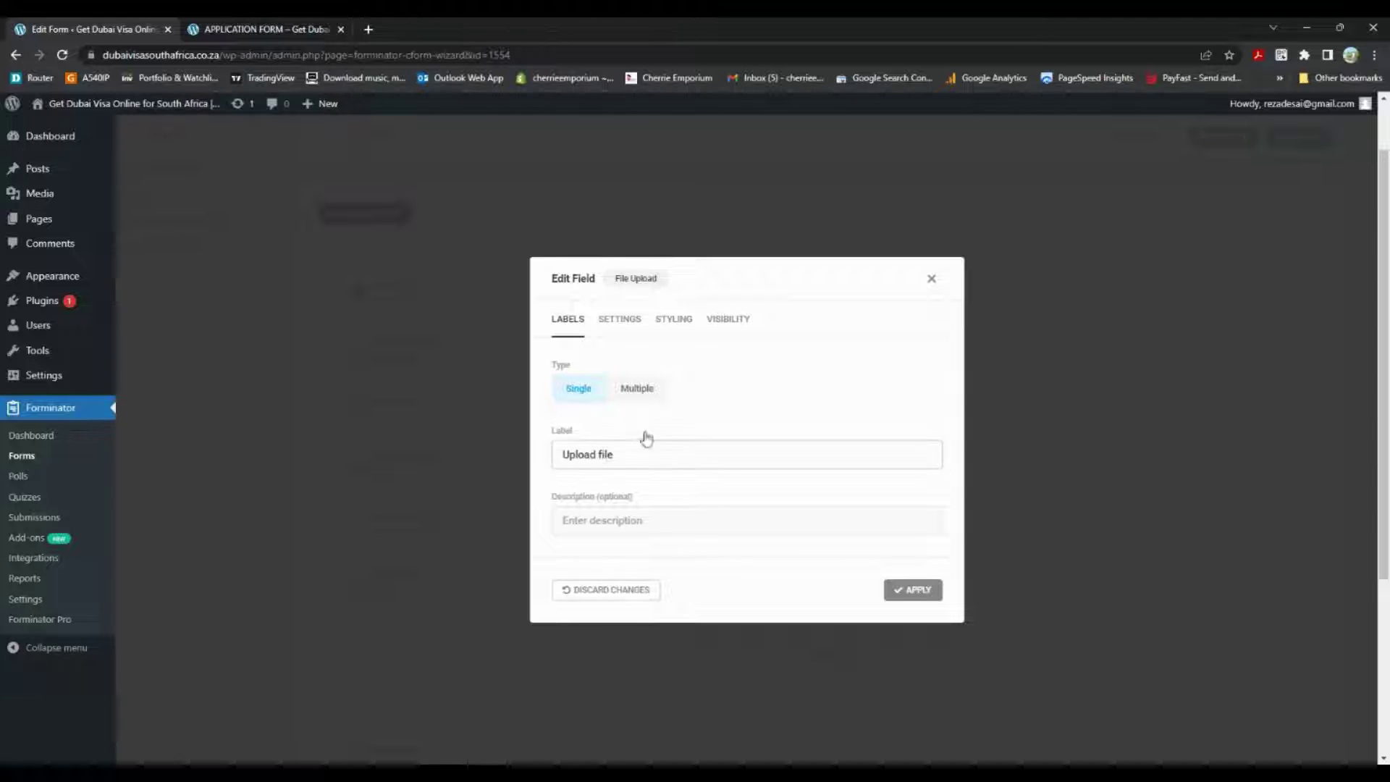
Let the Upload file field accept multiple files with a 15 MB per-file limit
click(644, 441)
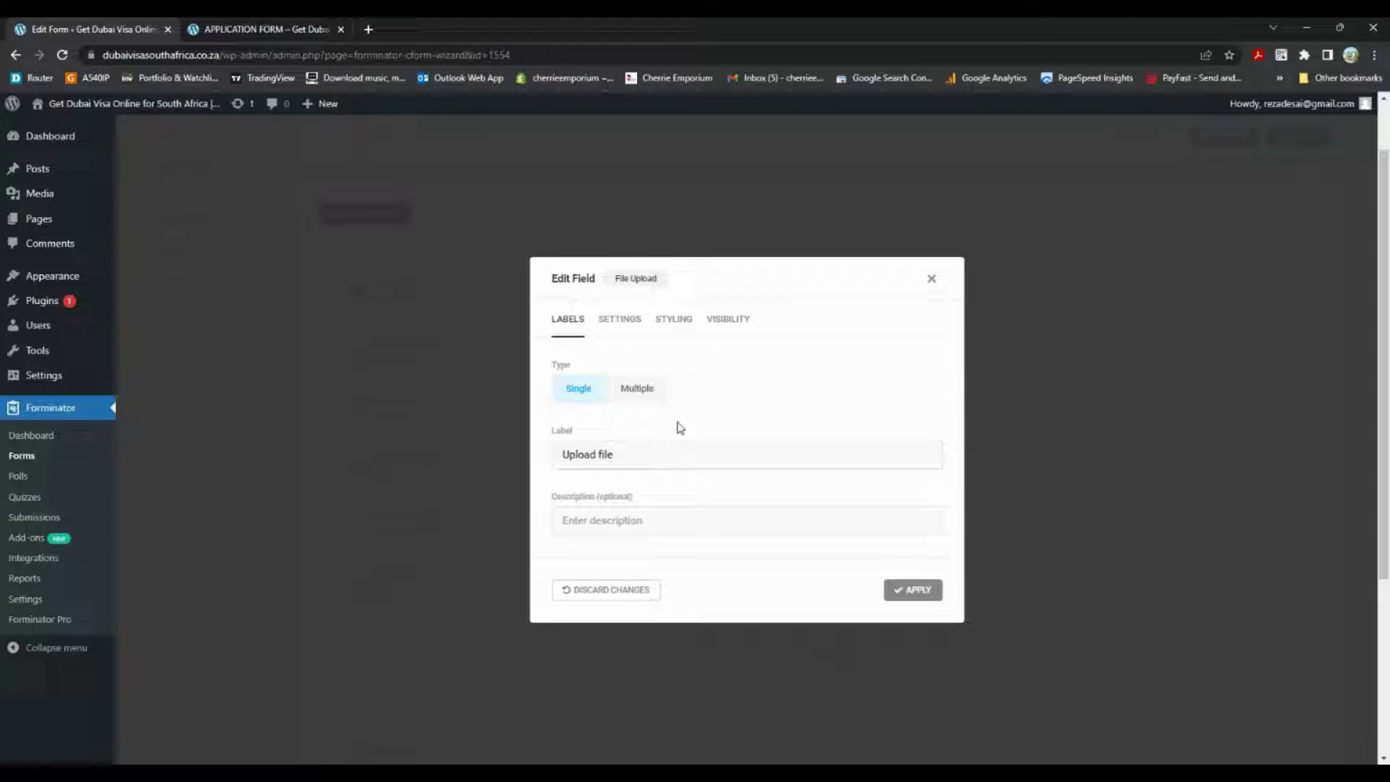
click(644, 395)
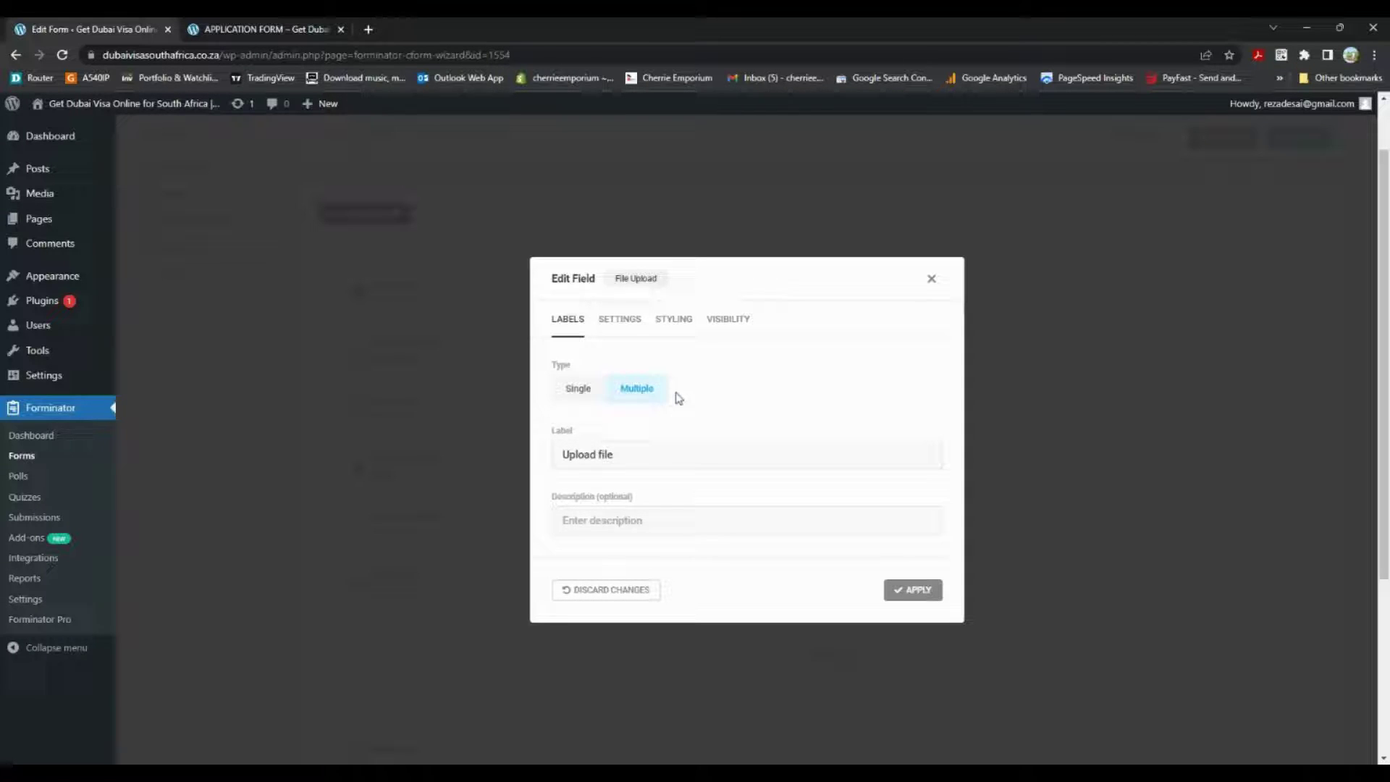
click(632, 326)
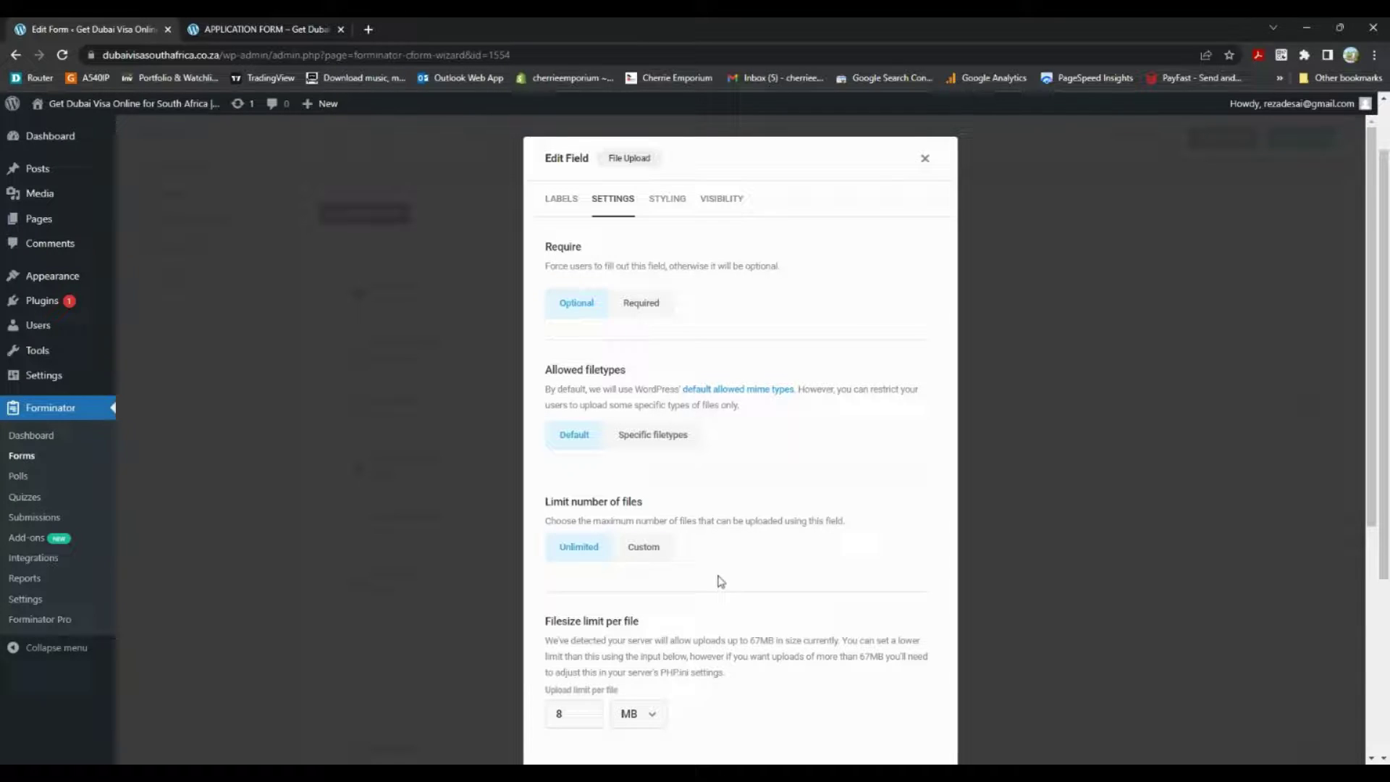
scroll(717, 577, down, 1)
click(581, 642)
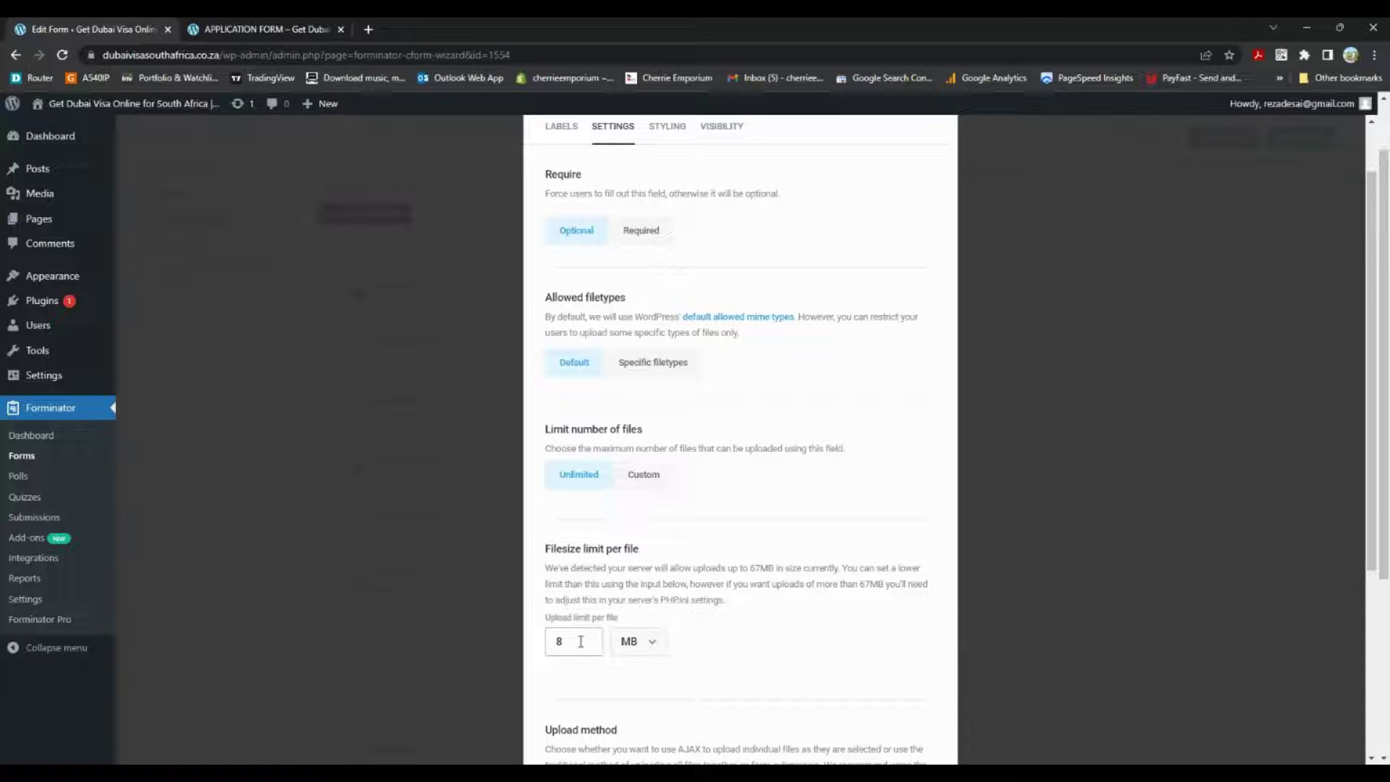
scroll(581, 642, down, 2)
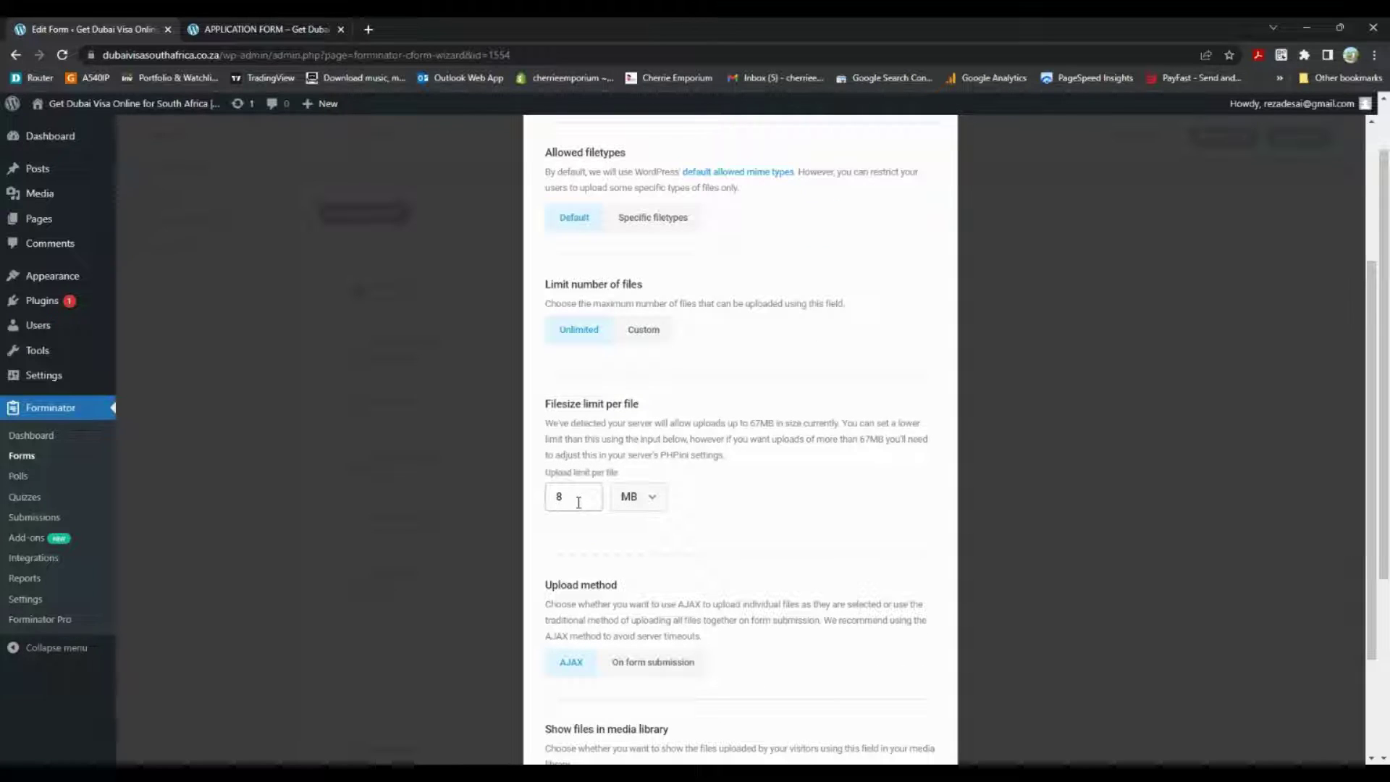
key(BackSpace)
text(15)
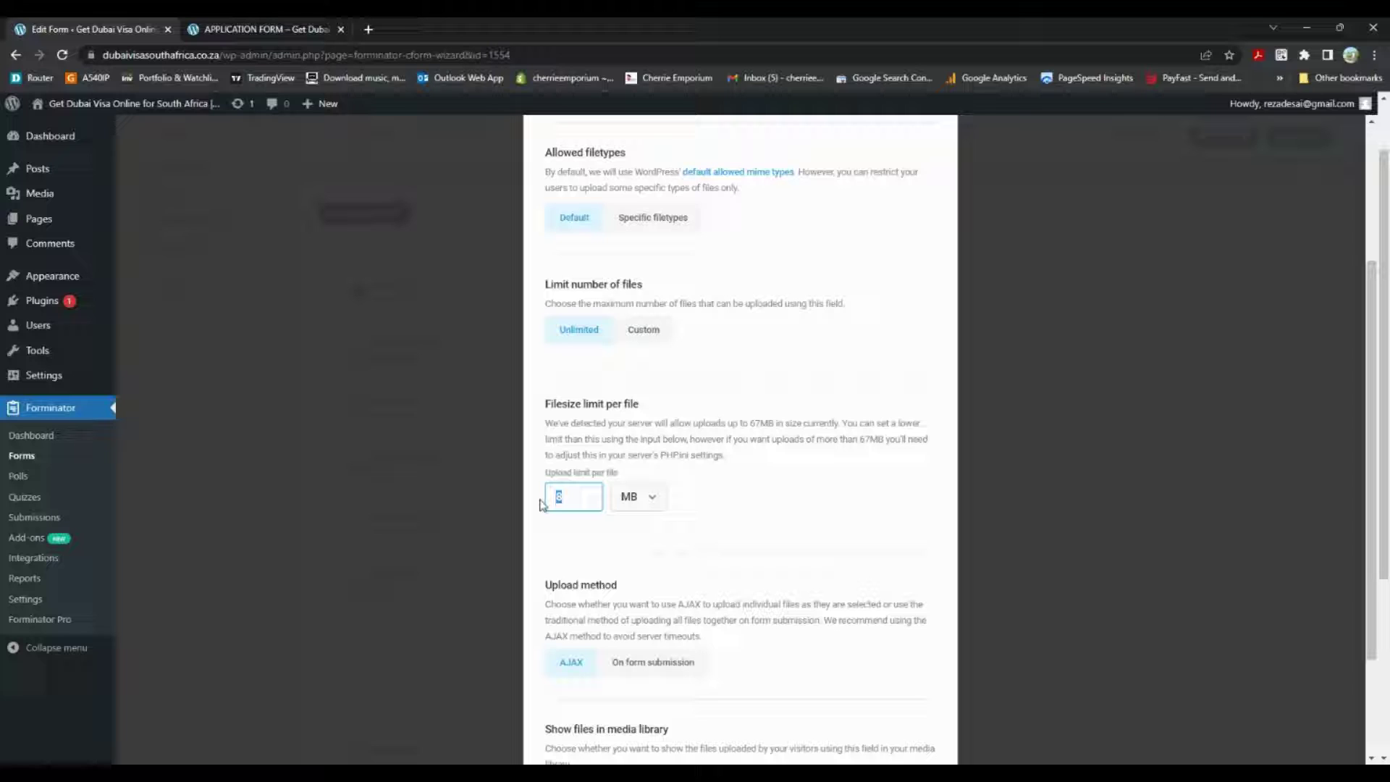
click(779, 515)
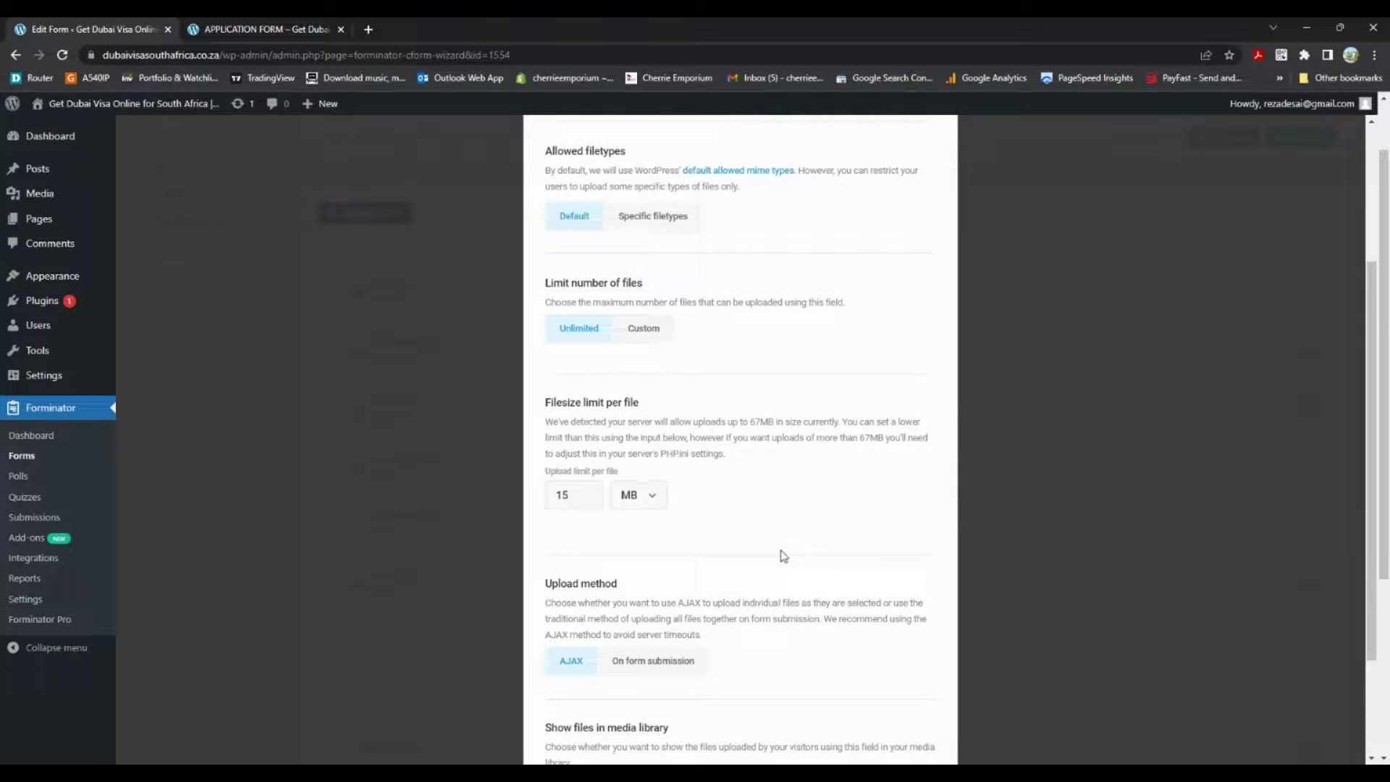
Review the field's Styling and Visibility options and apply the settings
scroll(782, 555, down, 2)
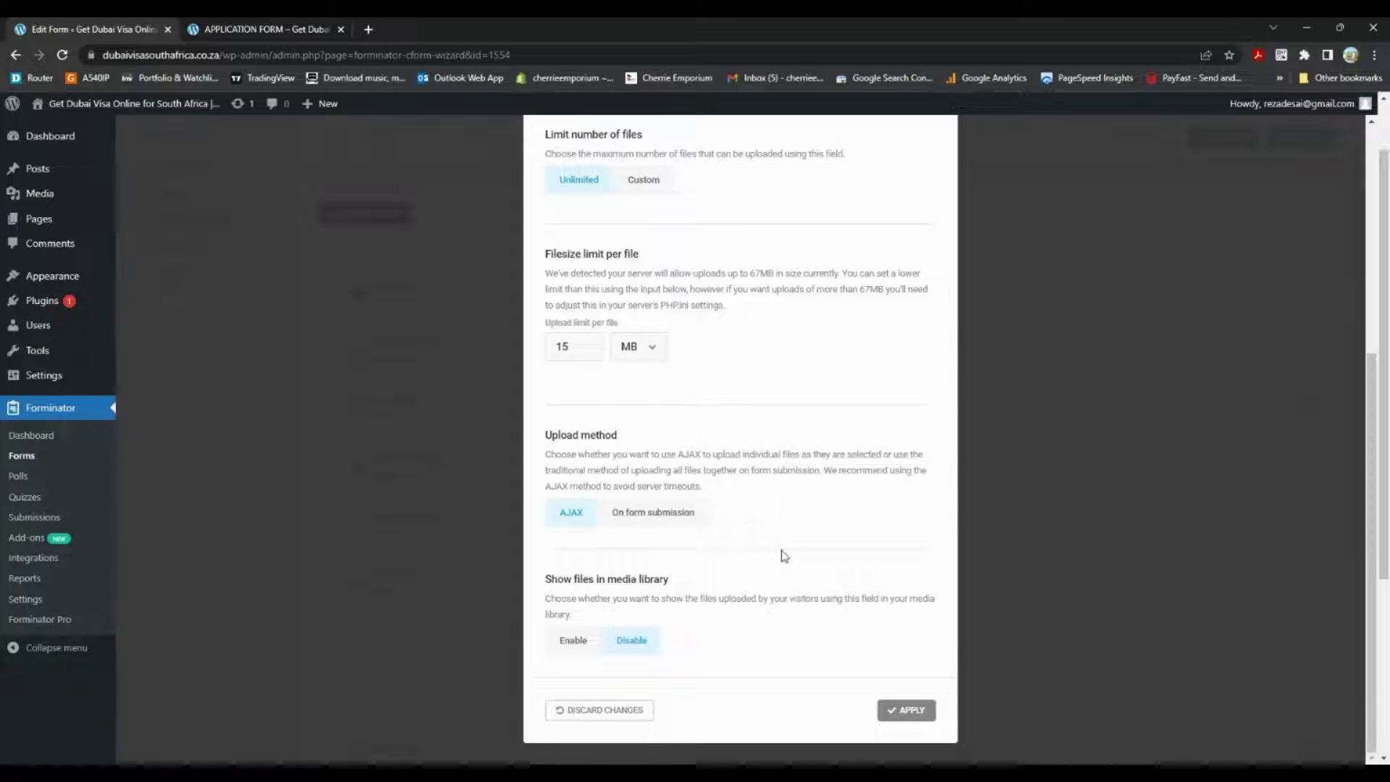
scroll(784, 555, up, 5)
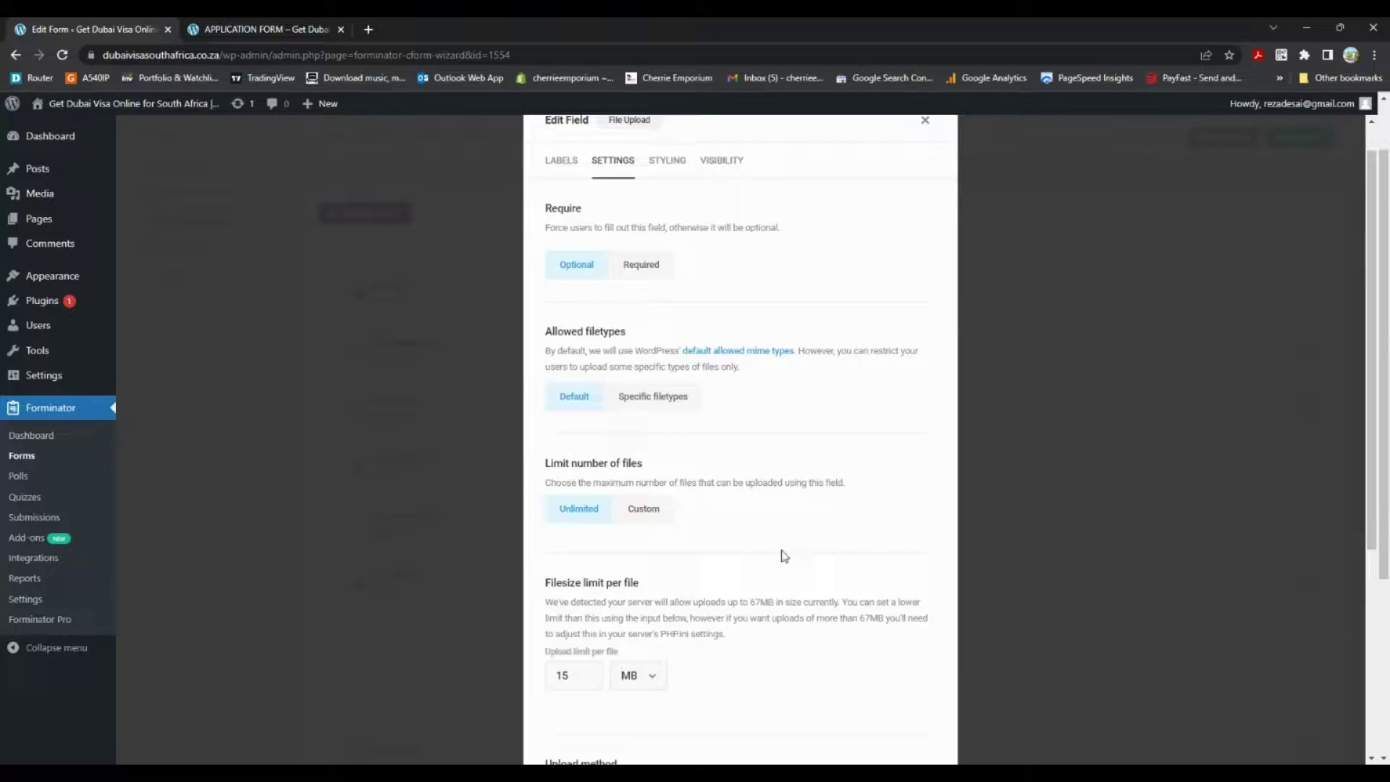
click(667, 198)
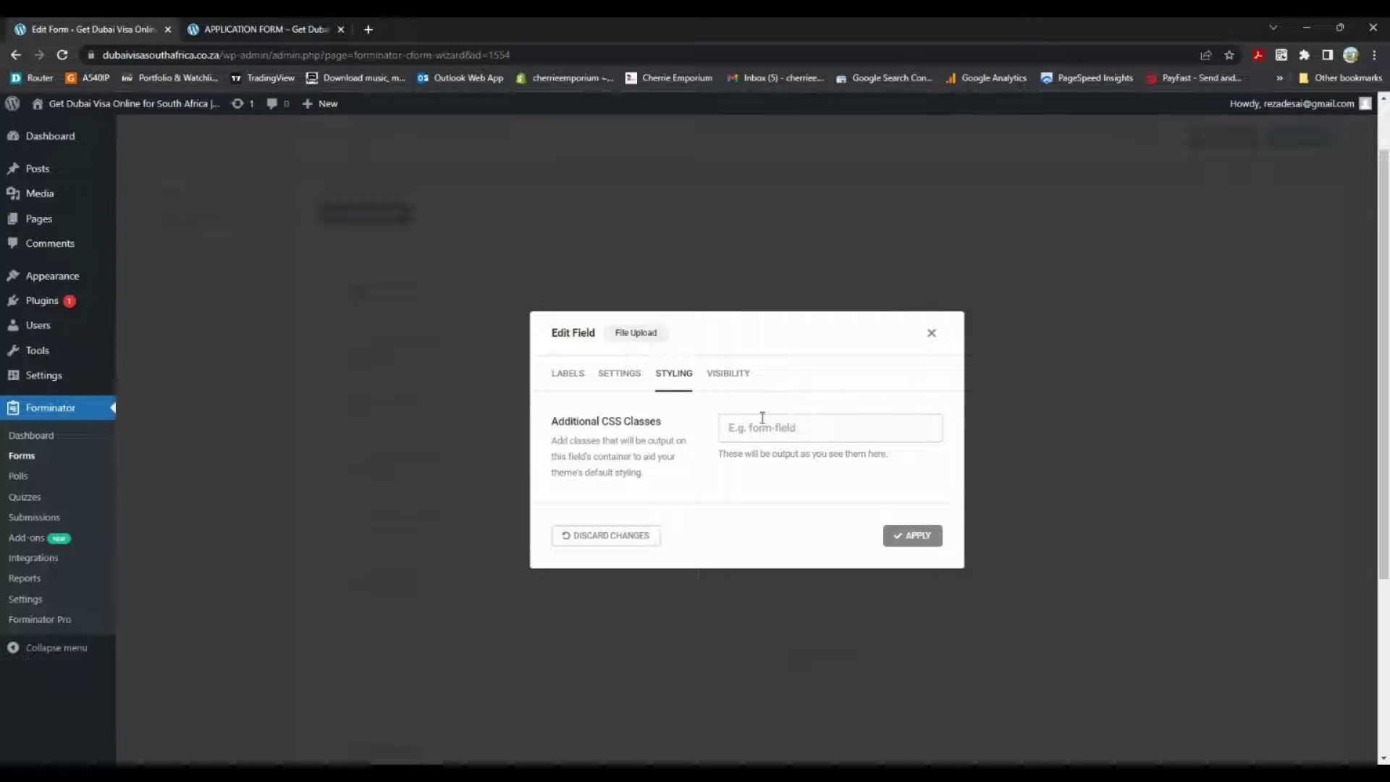
click(727, 374)
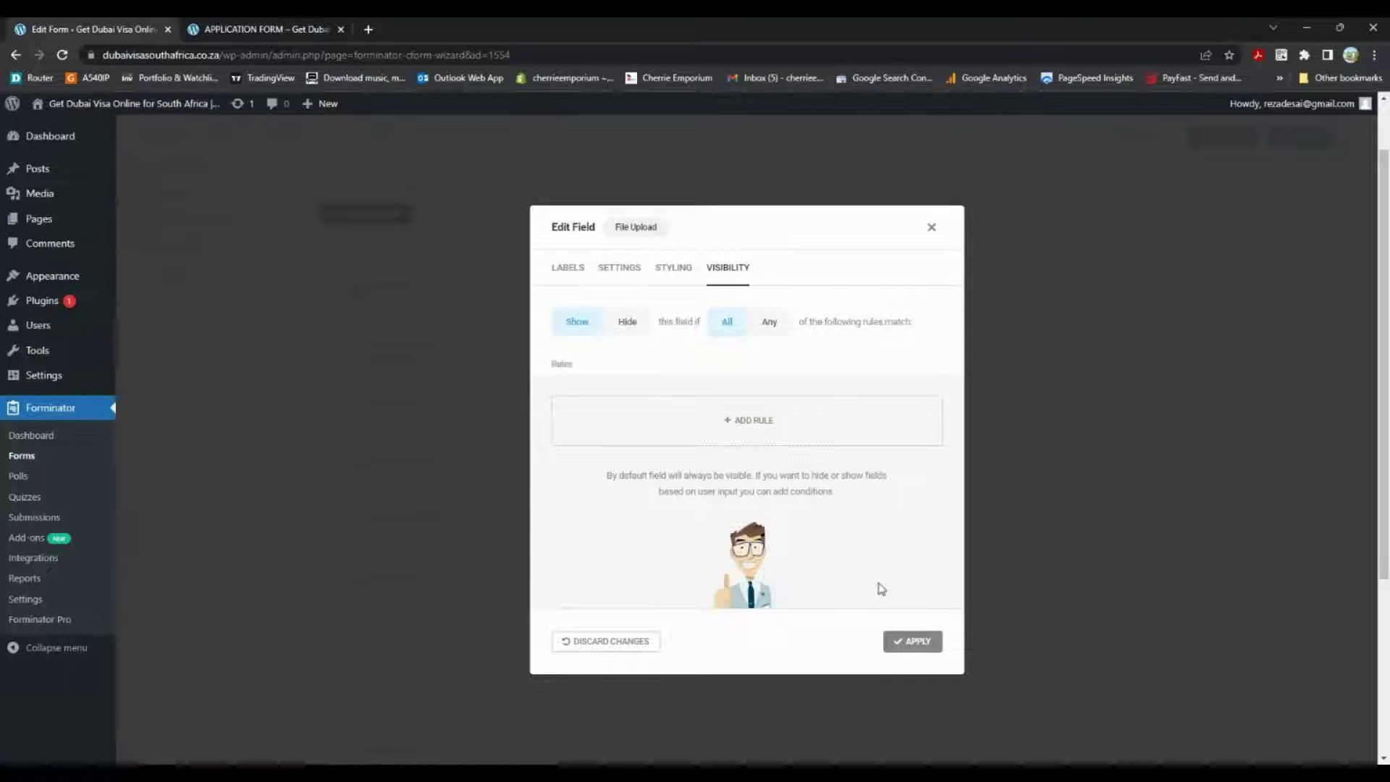
click(916, 645)
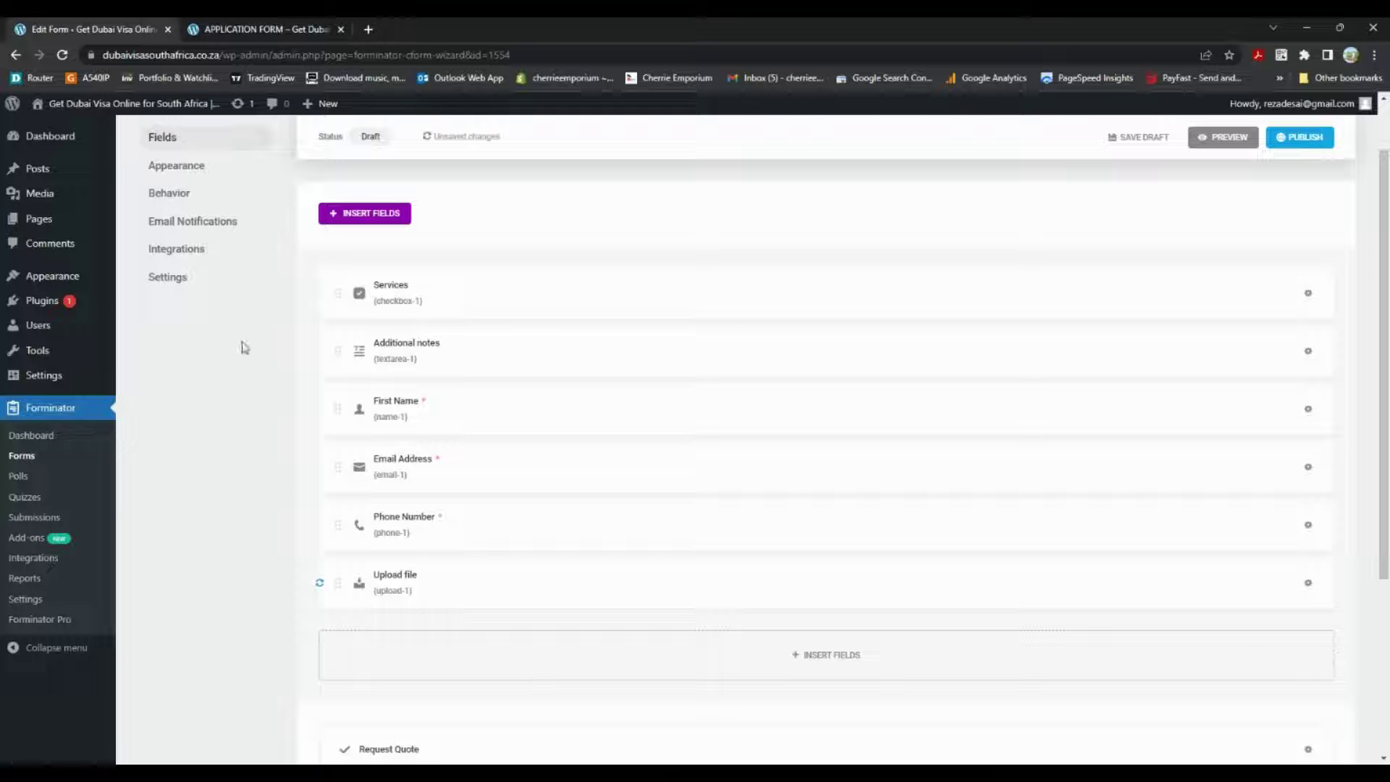
click(192, 173)
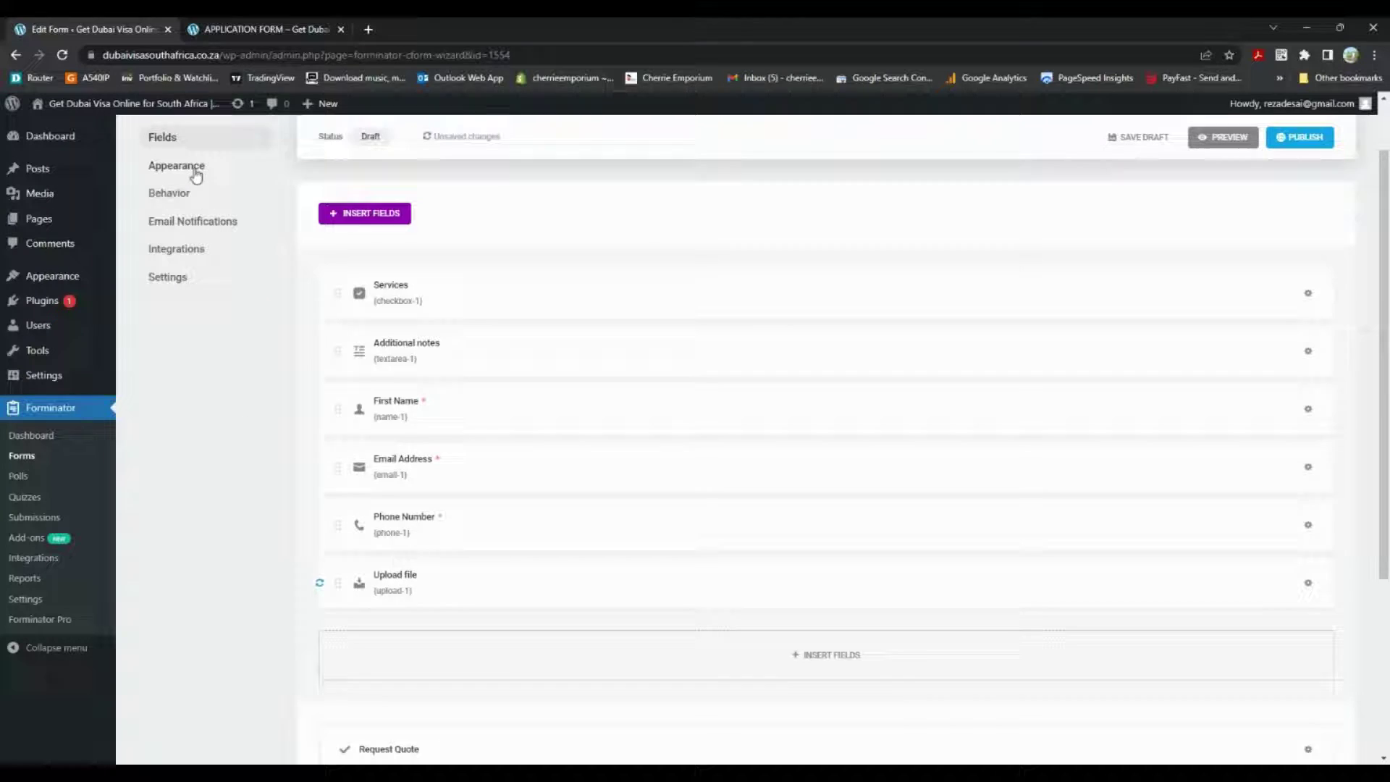
scroll(208, 449, down, 1)
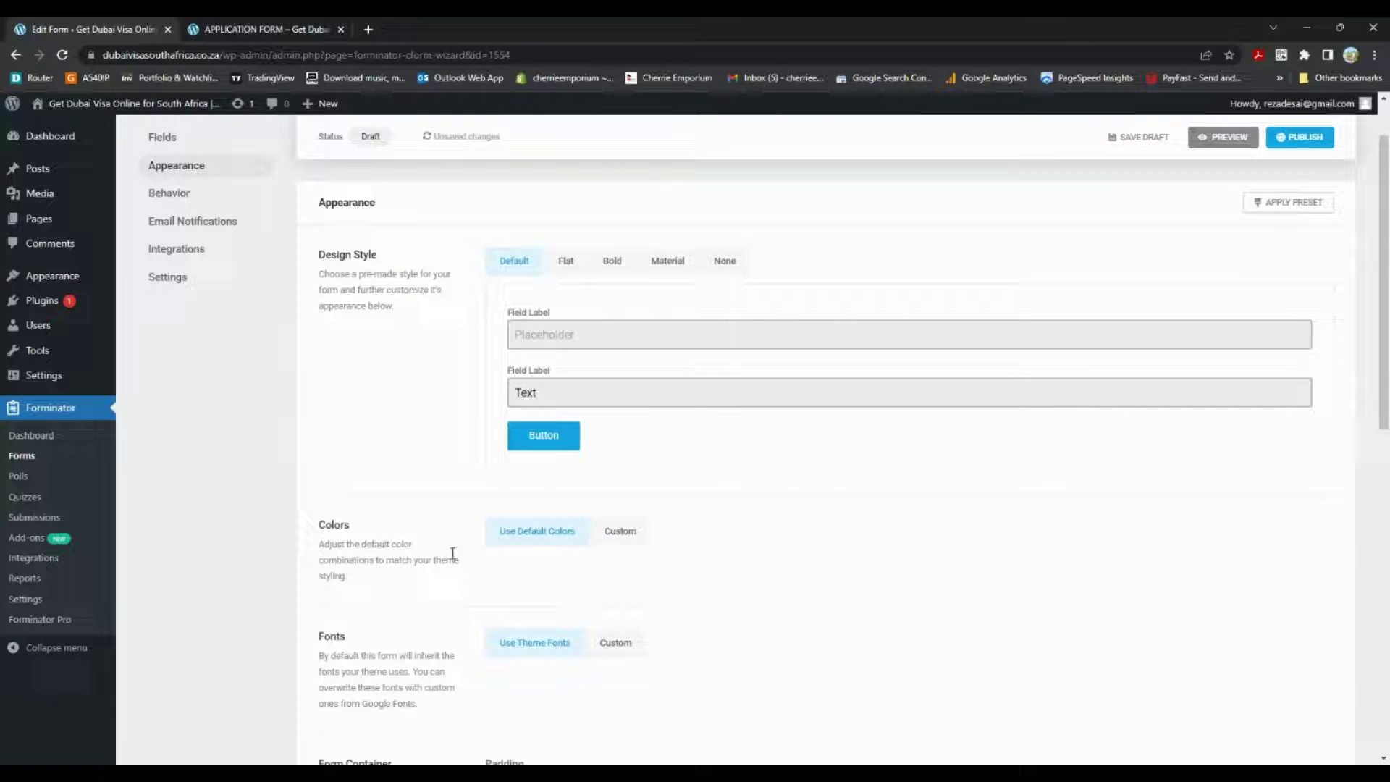
scroll(389, 504, down, 4)
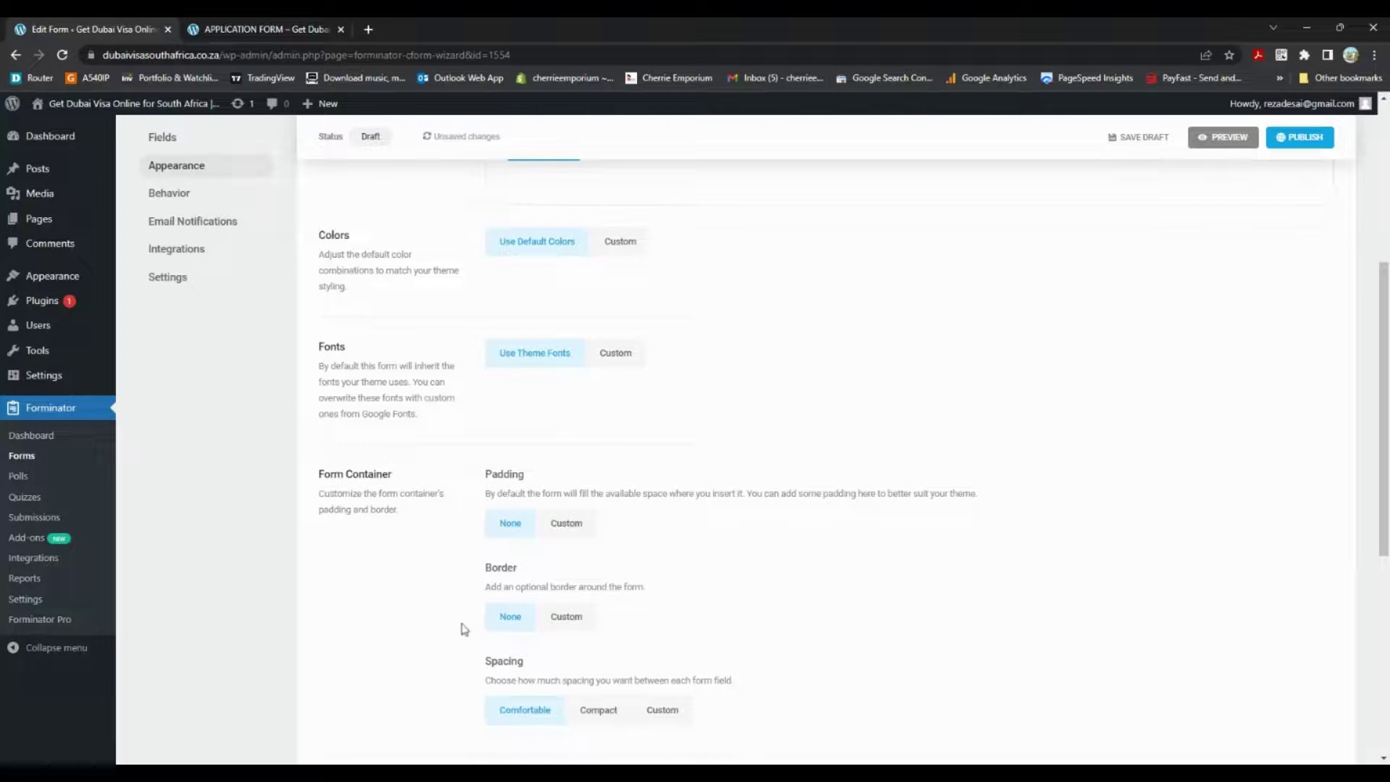
scroll(449, 601, down, 2)
scroll(406, 645, down, 3)
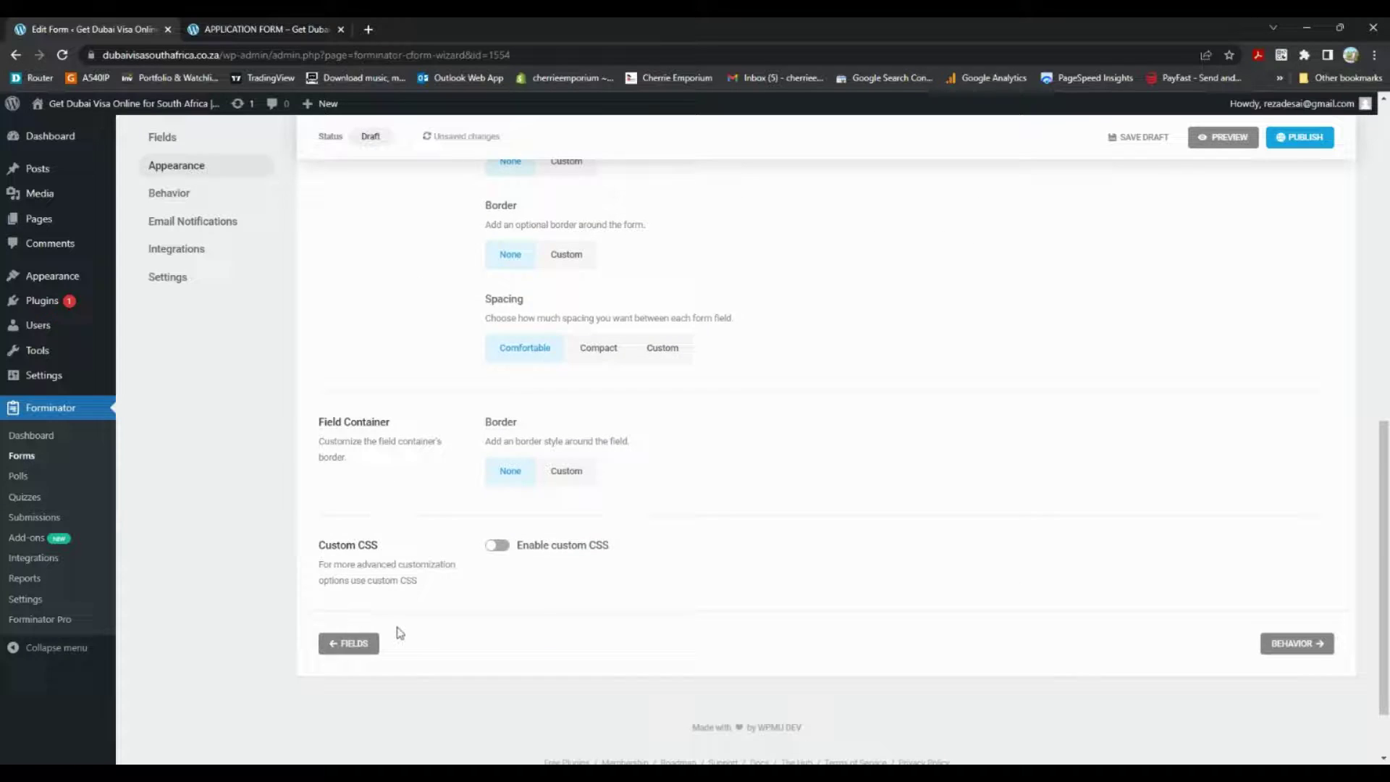
scroll(394, 630, up, 10)
click(217, 258)
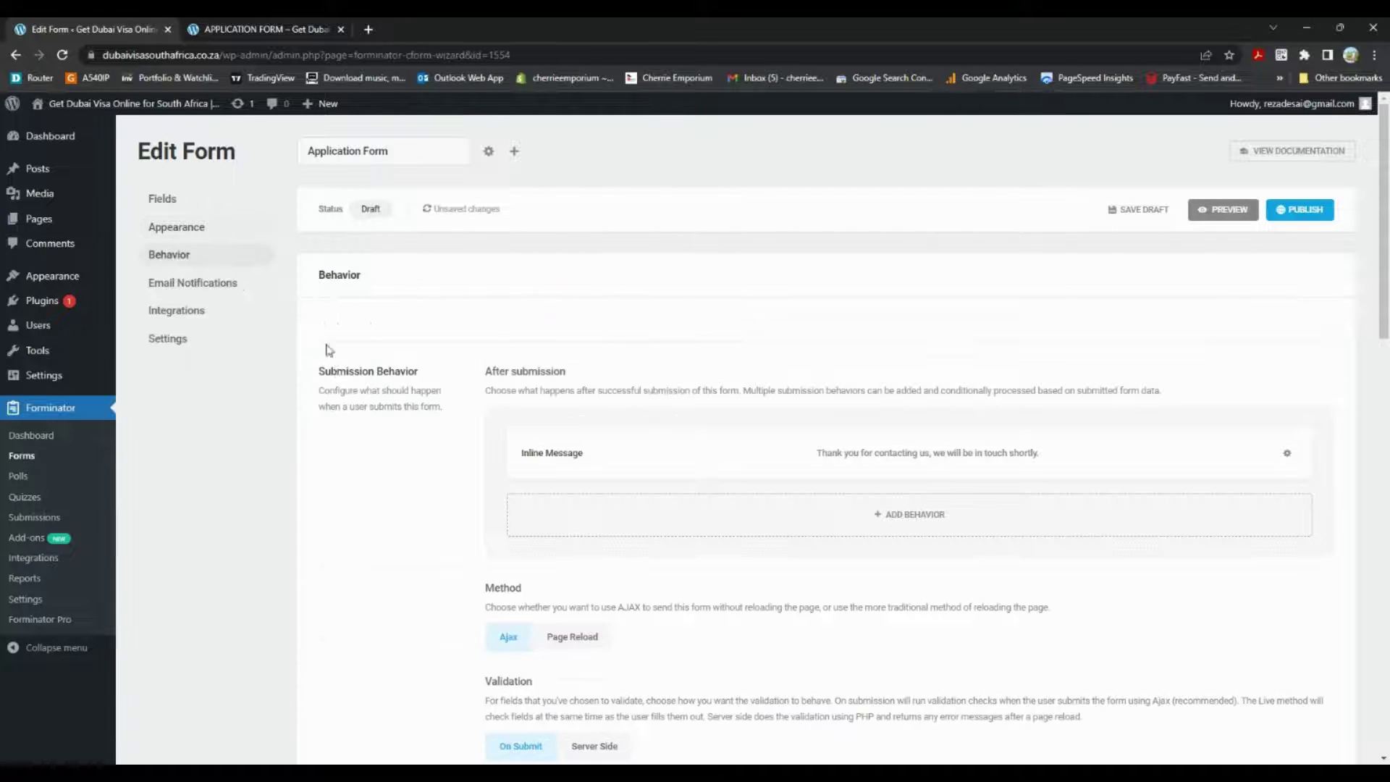
scroll(330, 388, down, 10)
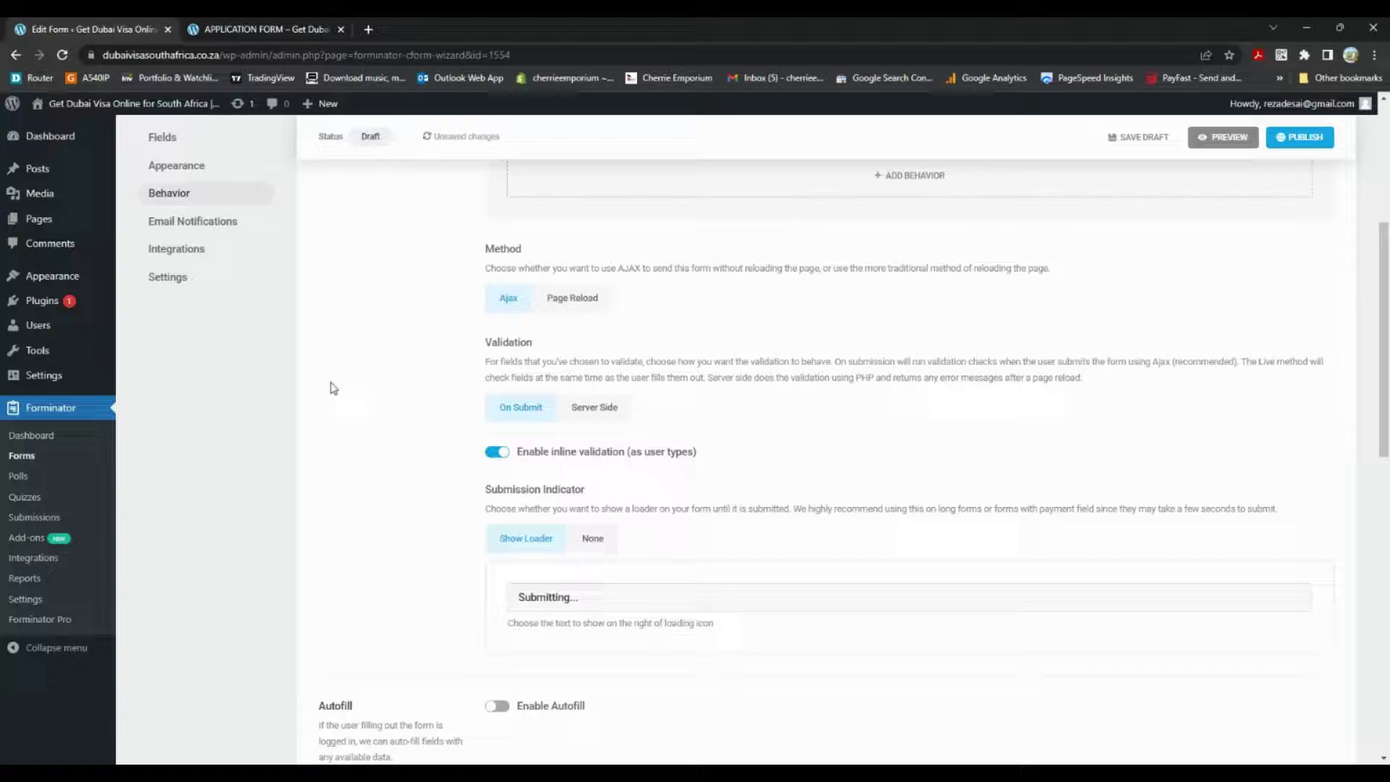
scroll(333, 389, down, 3)
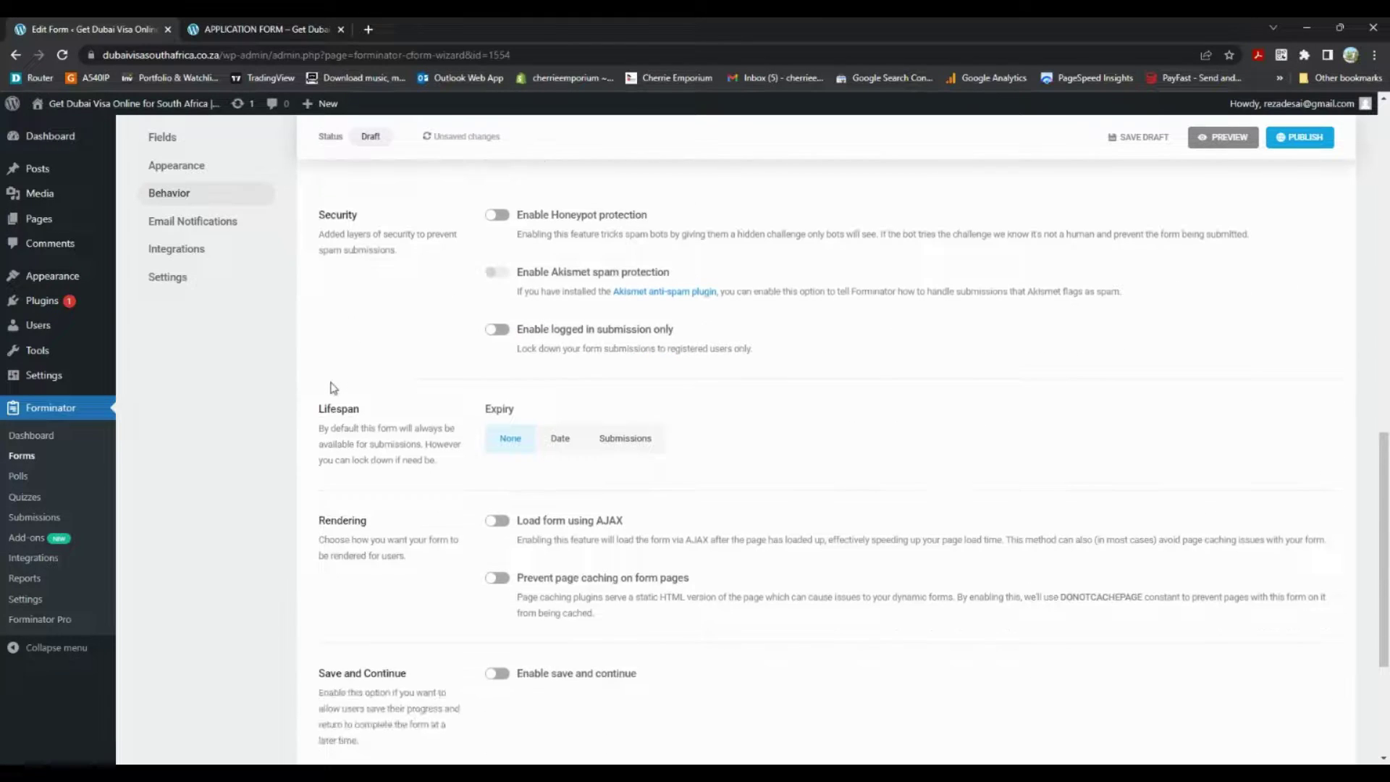
scroll(330, 388, down, 3)
scroll(332, 388, up, 15)
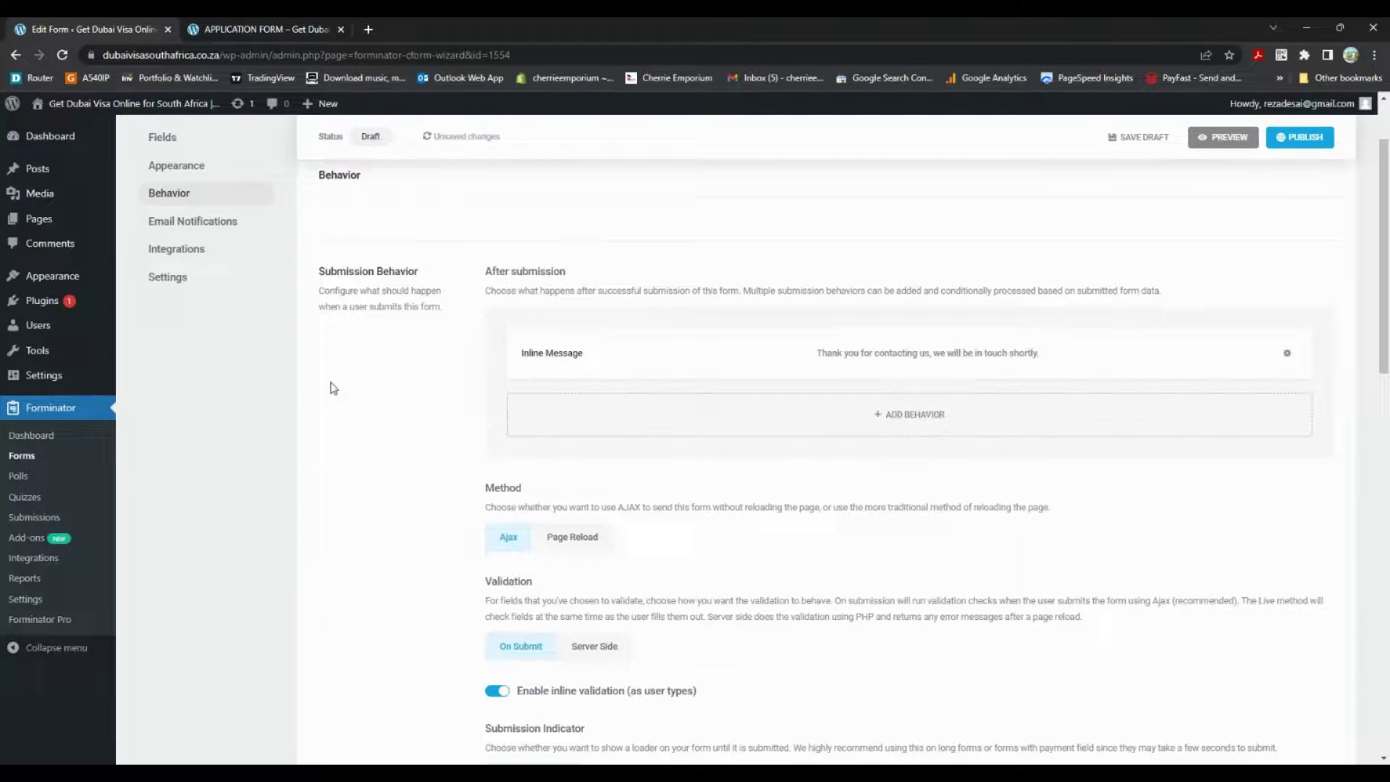
scroll(326, 370, up, 1)
click(217, 284)
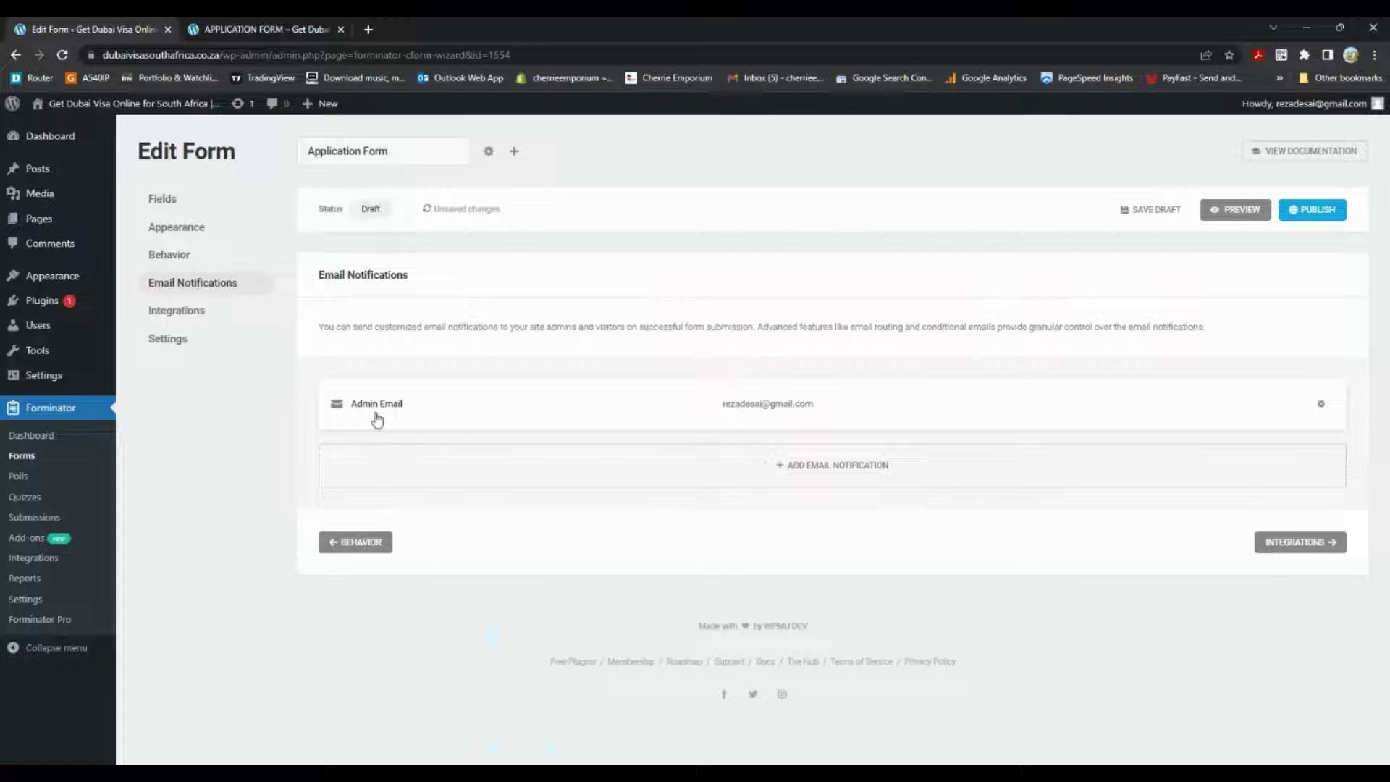
click(192, 311)
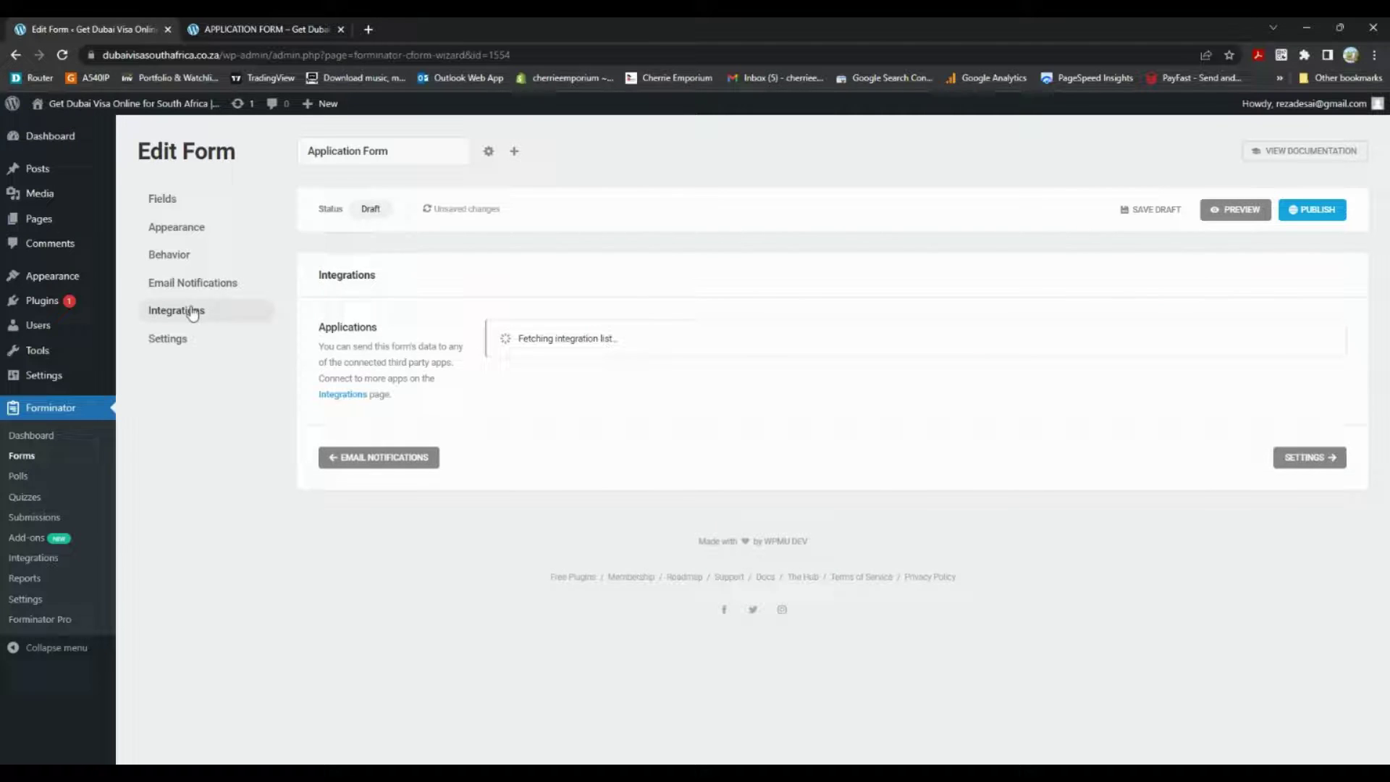
click(180, 341)
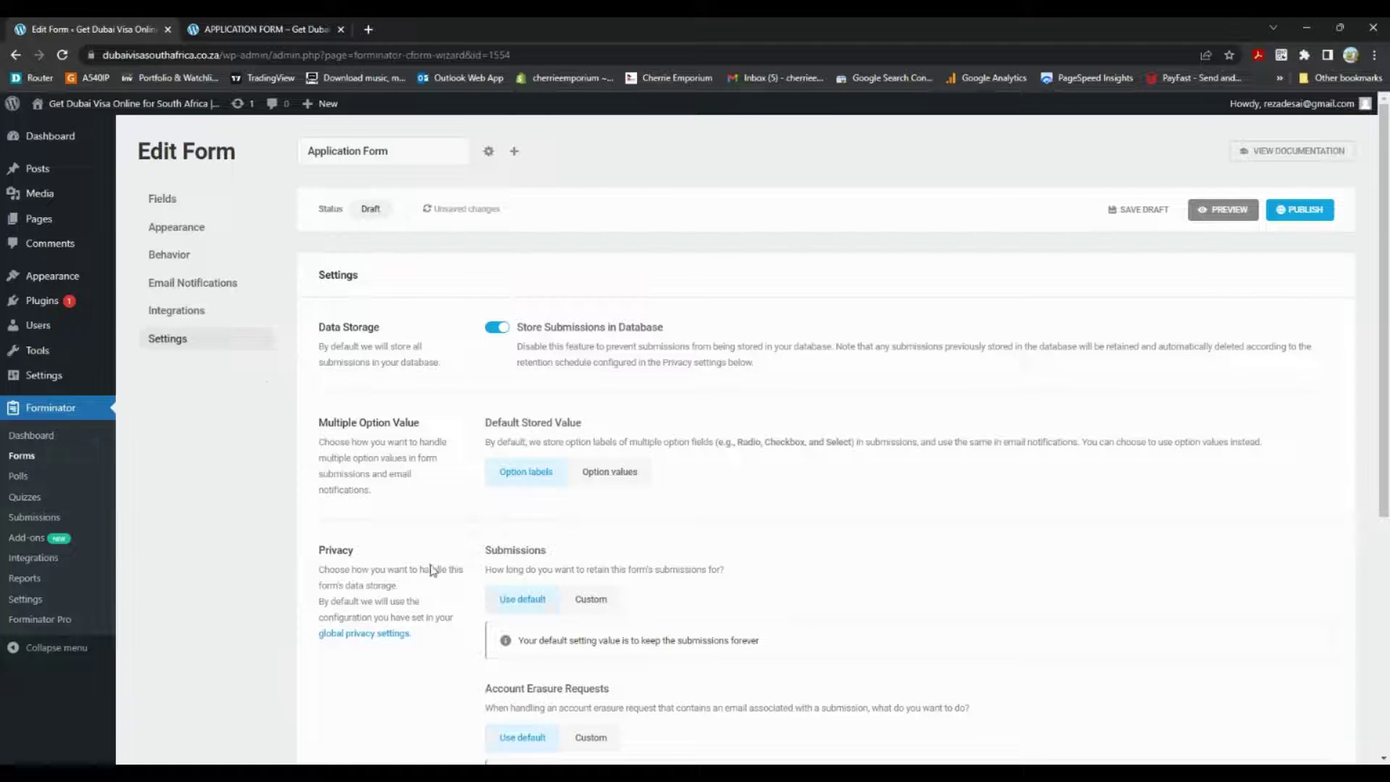
scroll(427, 579, down, 5)
scroll(425, 583, up, 3)
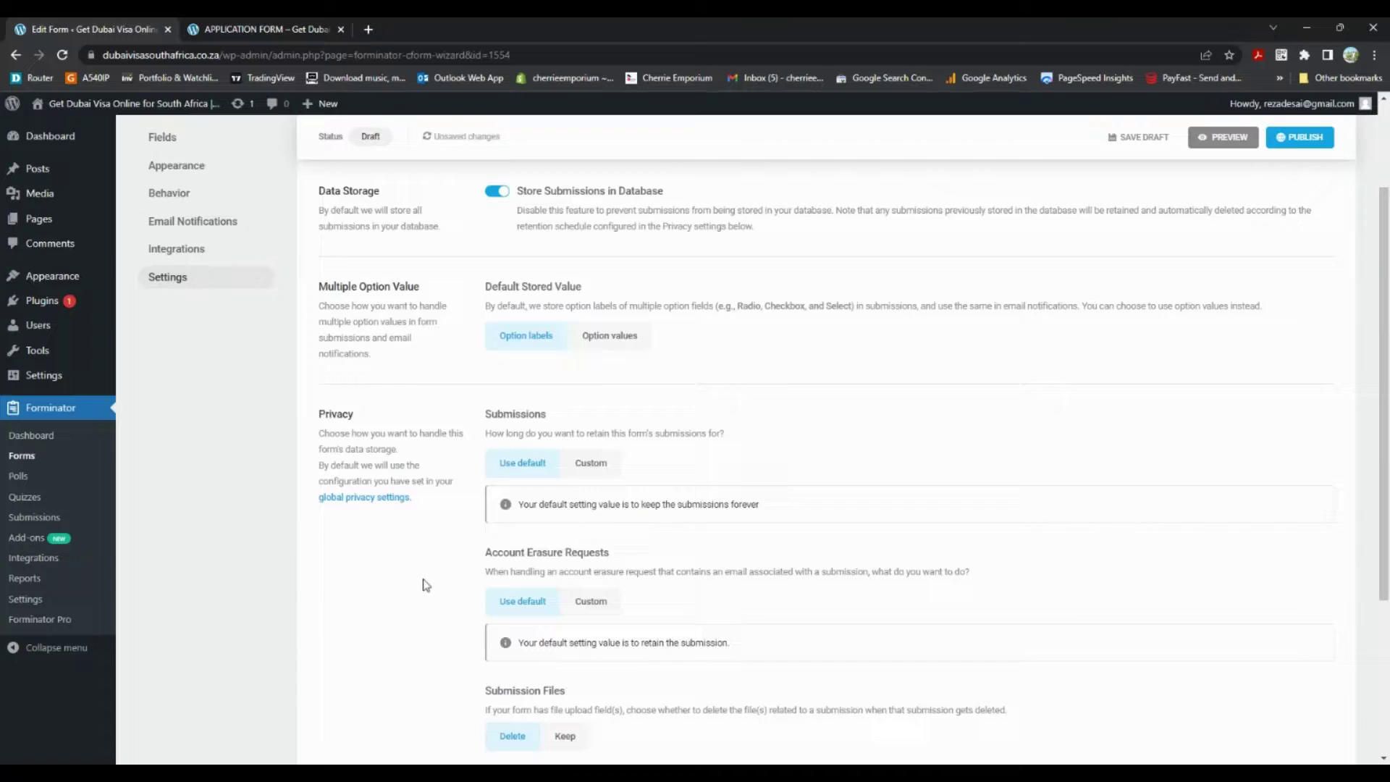
scroll(426, 572, up, 2)
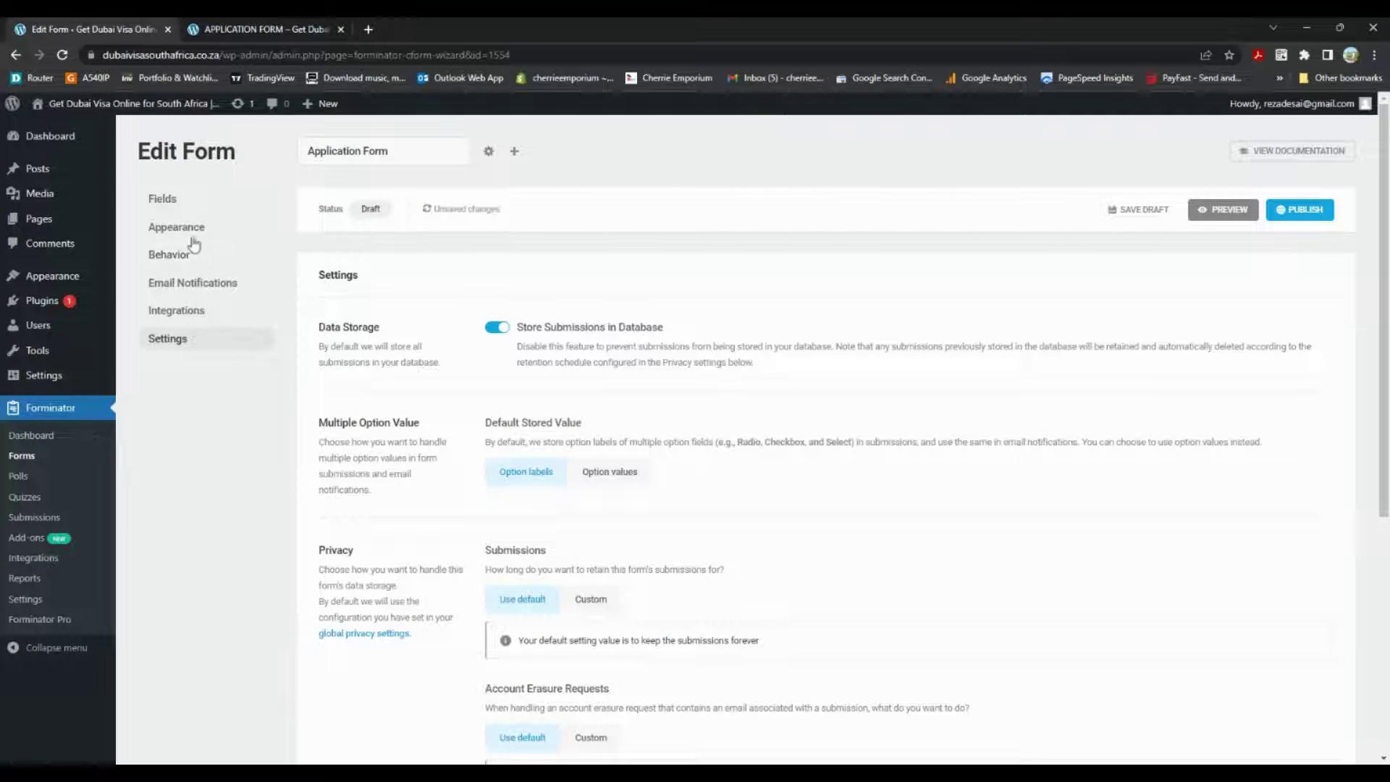
click(202, 288)
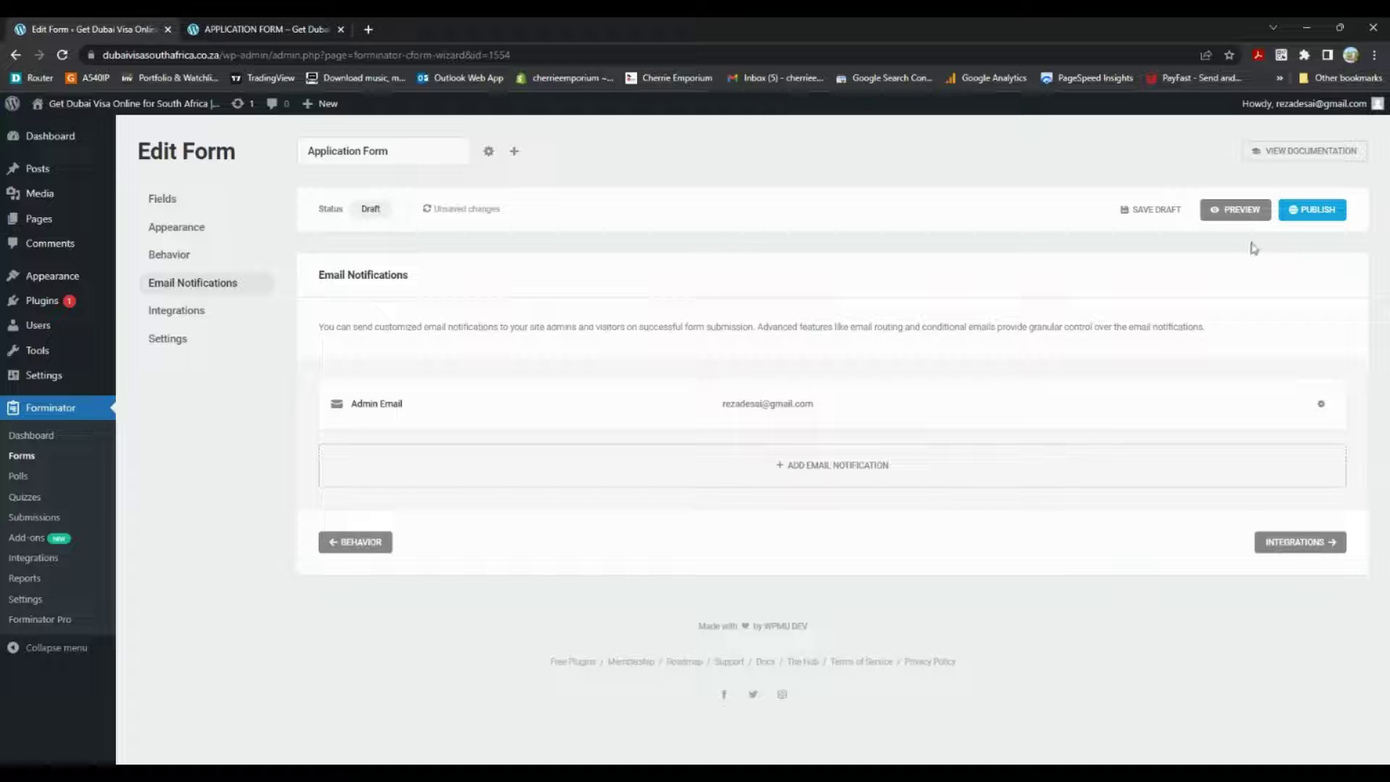
click(163, 203)
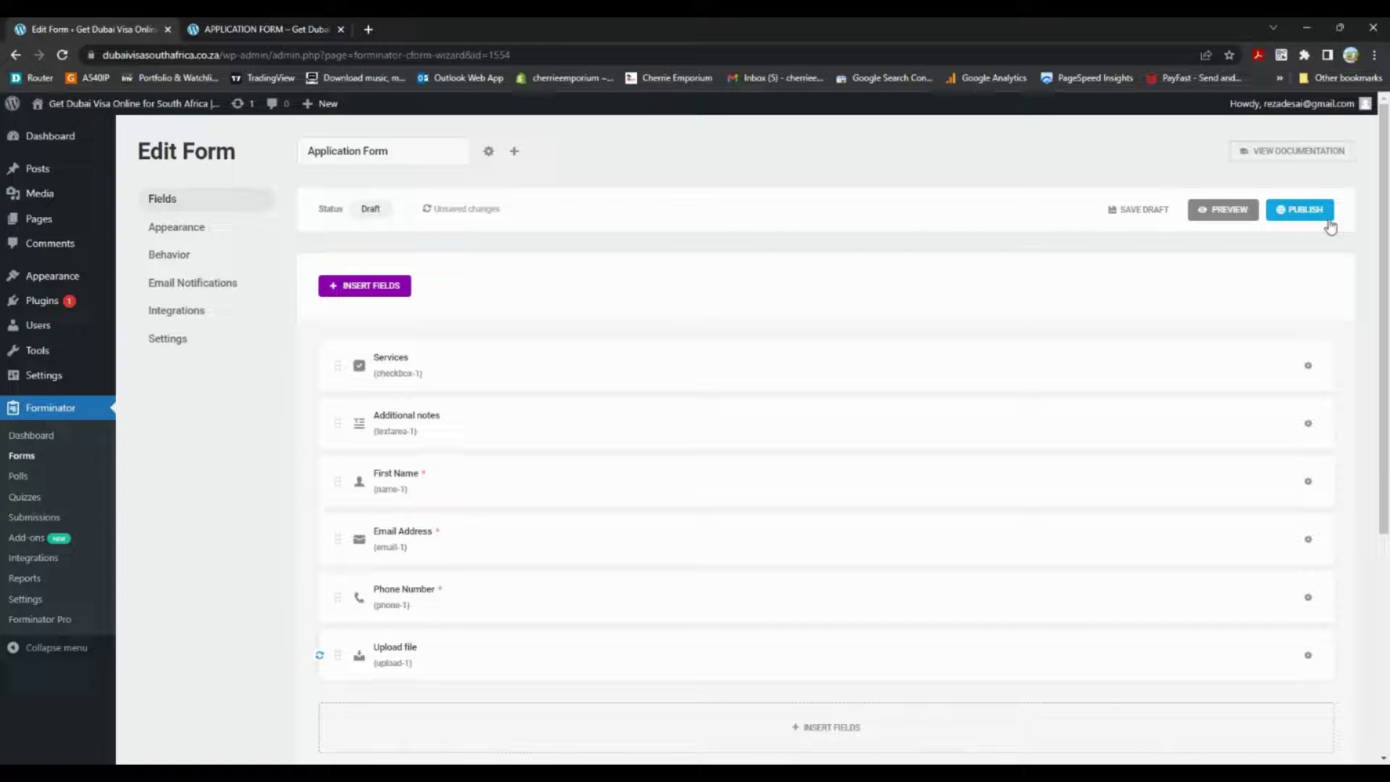
scroll(1159, 413, down, 4)
scroll(1143, 432, up, 4)
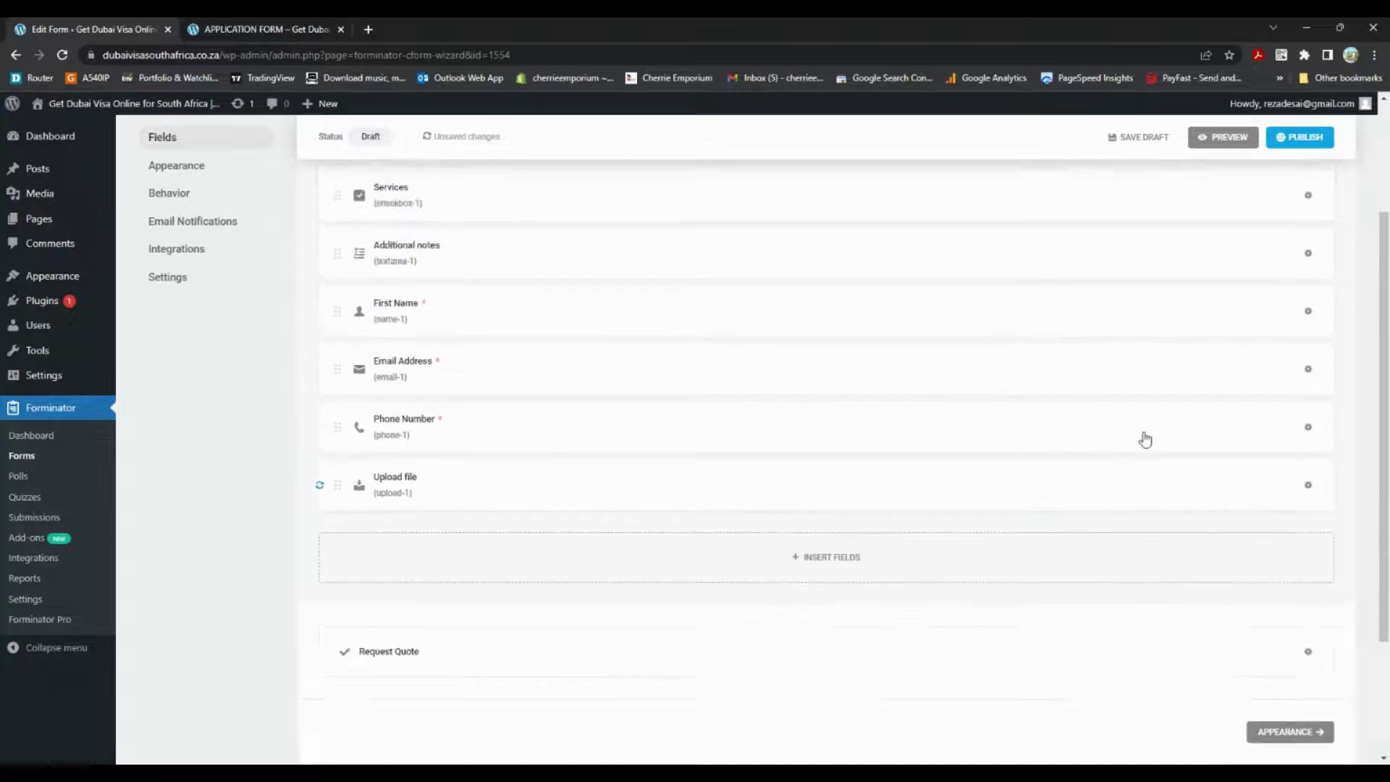
Publish the Application Form and copy its shortcode [forminator_form id="1554"]
click(1314, 215)
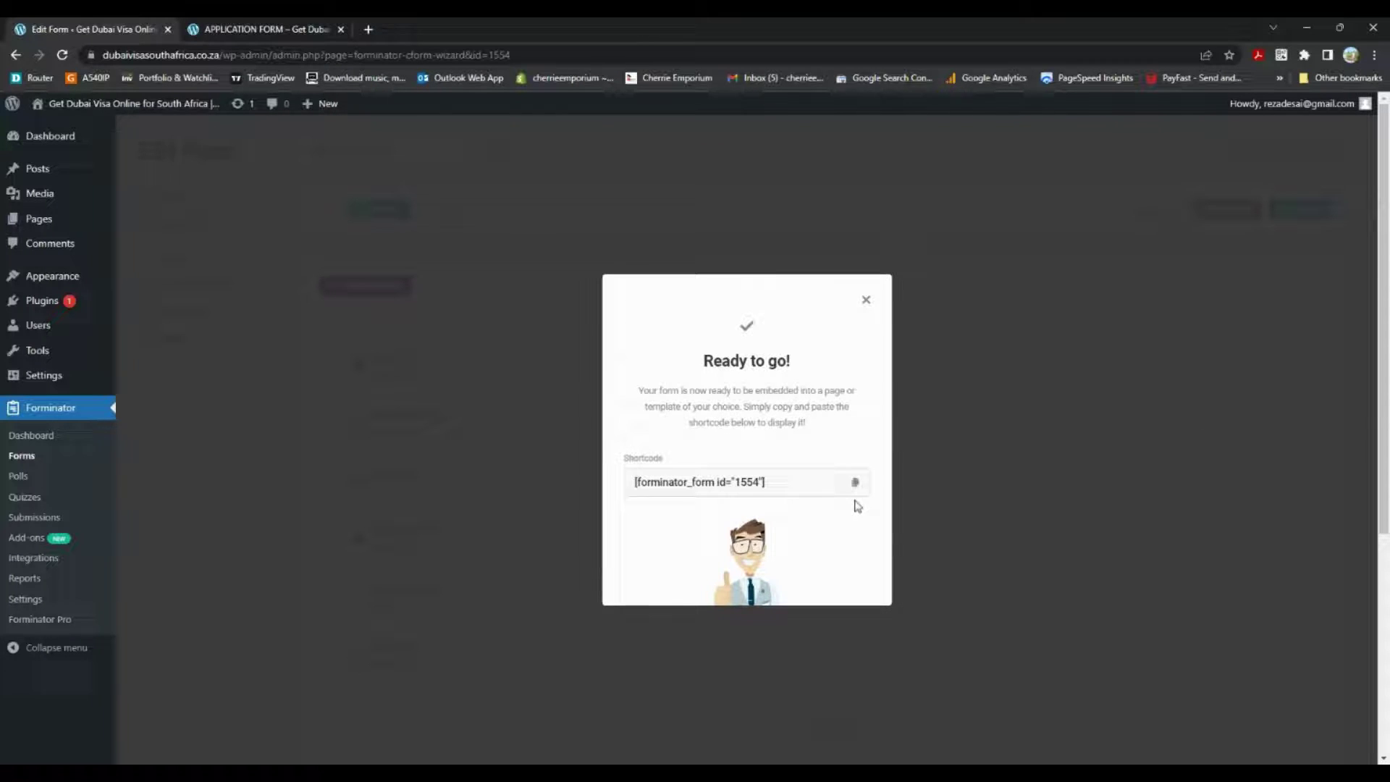
click(805, 490)
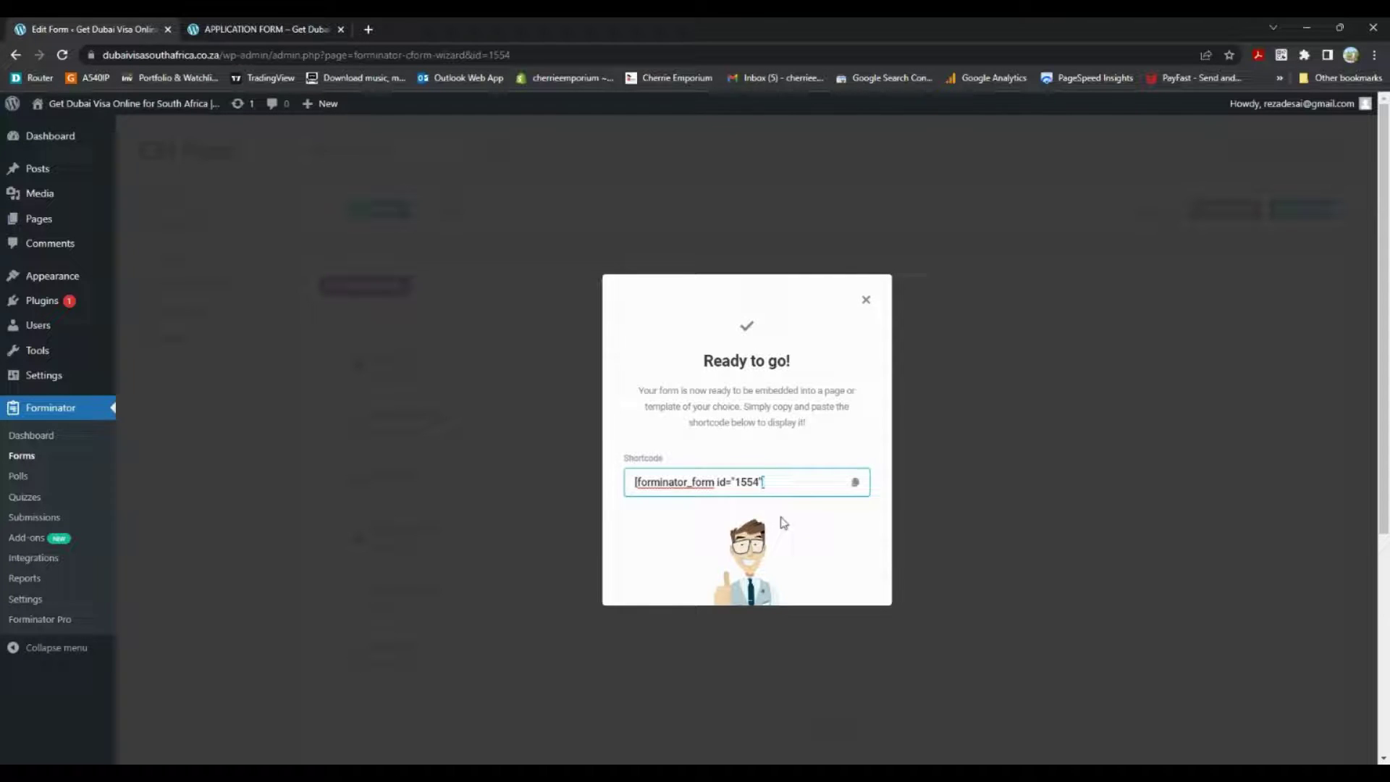
click(856, 483)
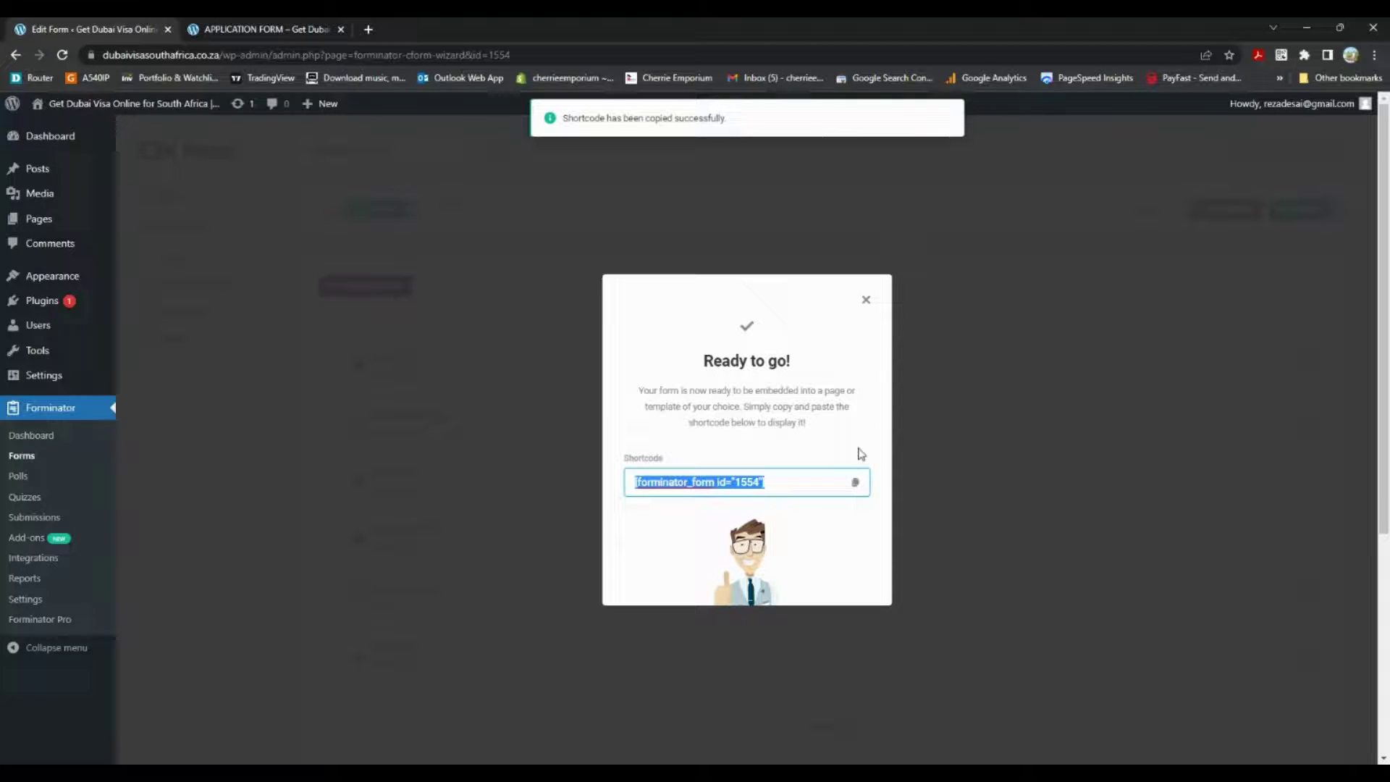
click(865, 301)
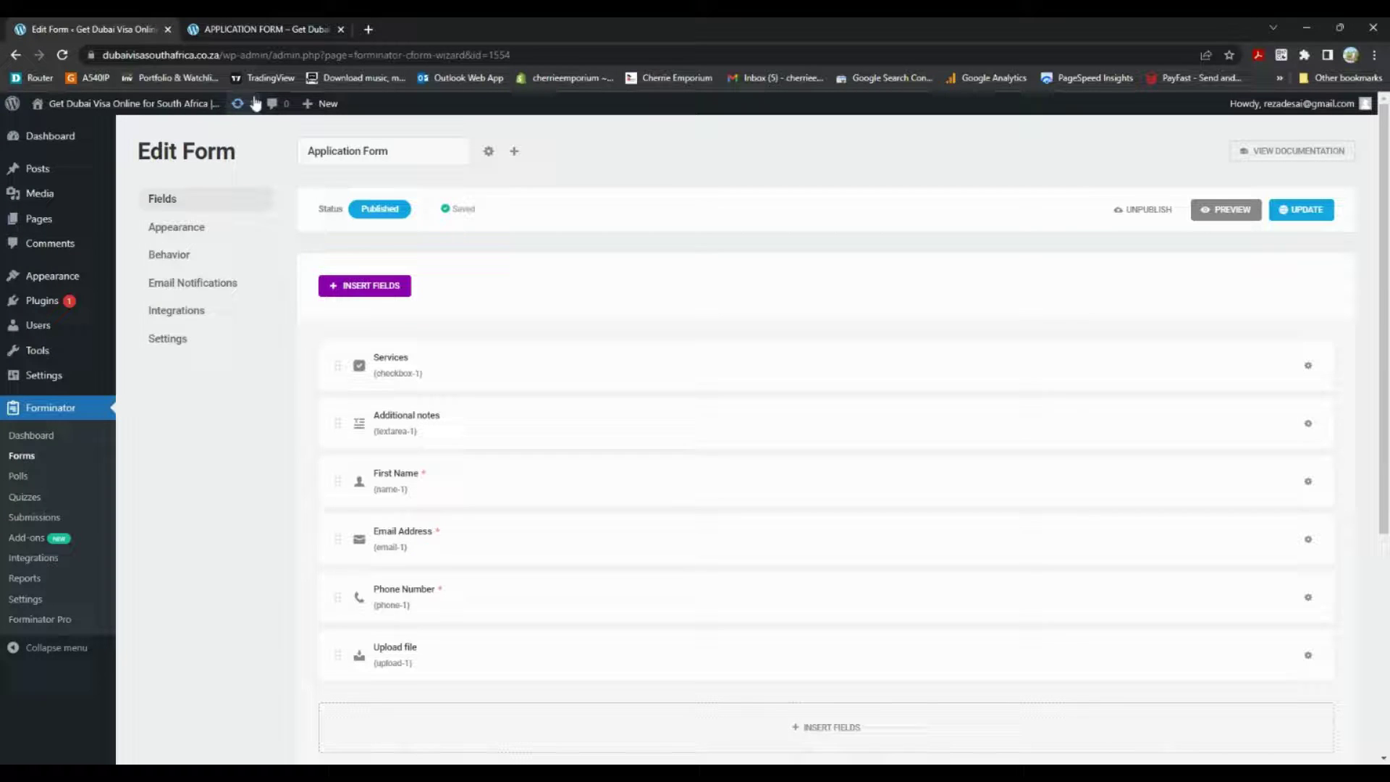
Open the APPLICATION FORM page from the Pages list in the block editor
mouse_move(76, 219)
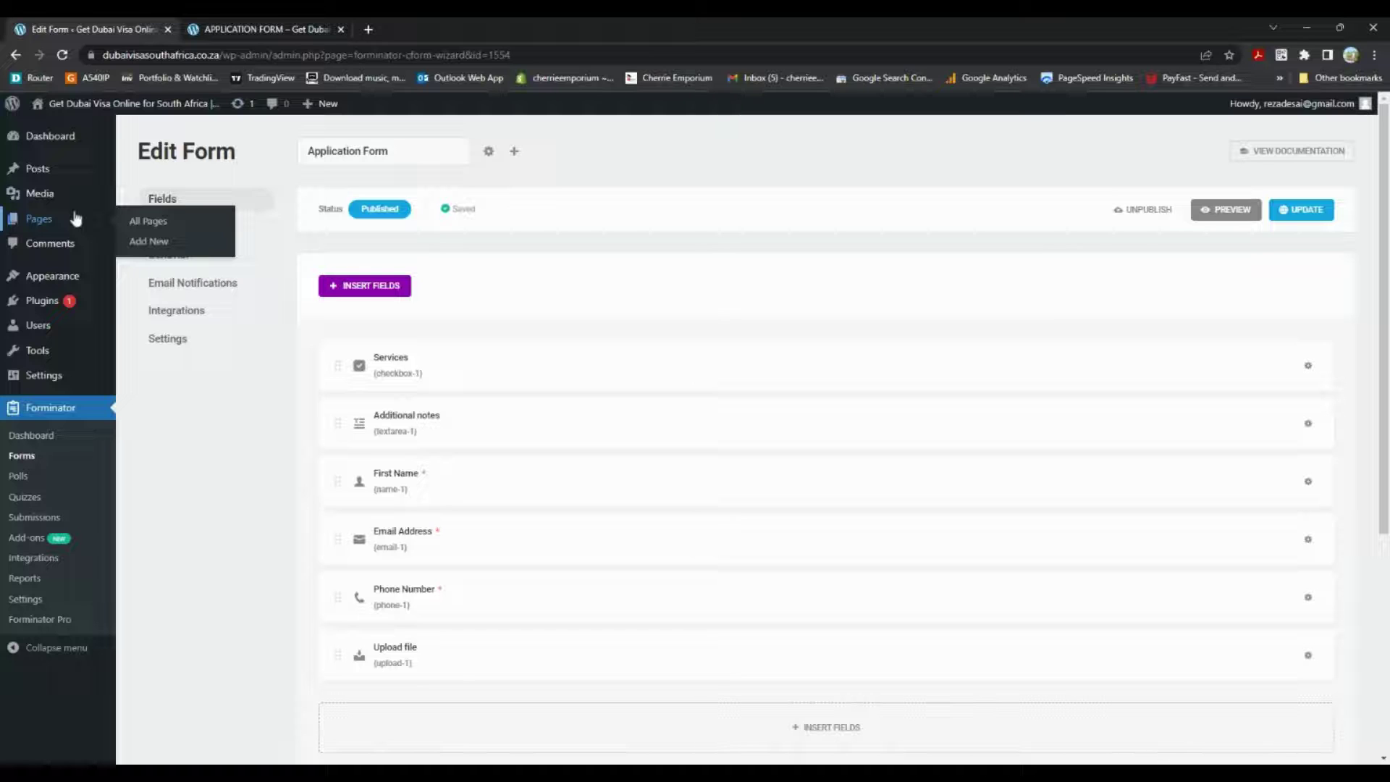
click(150, 223)
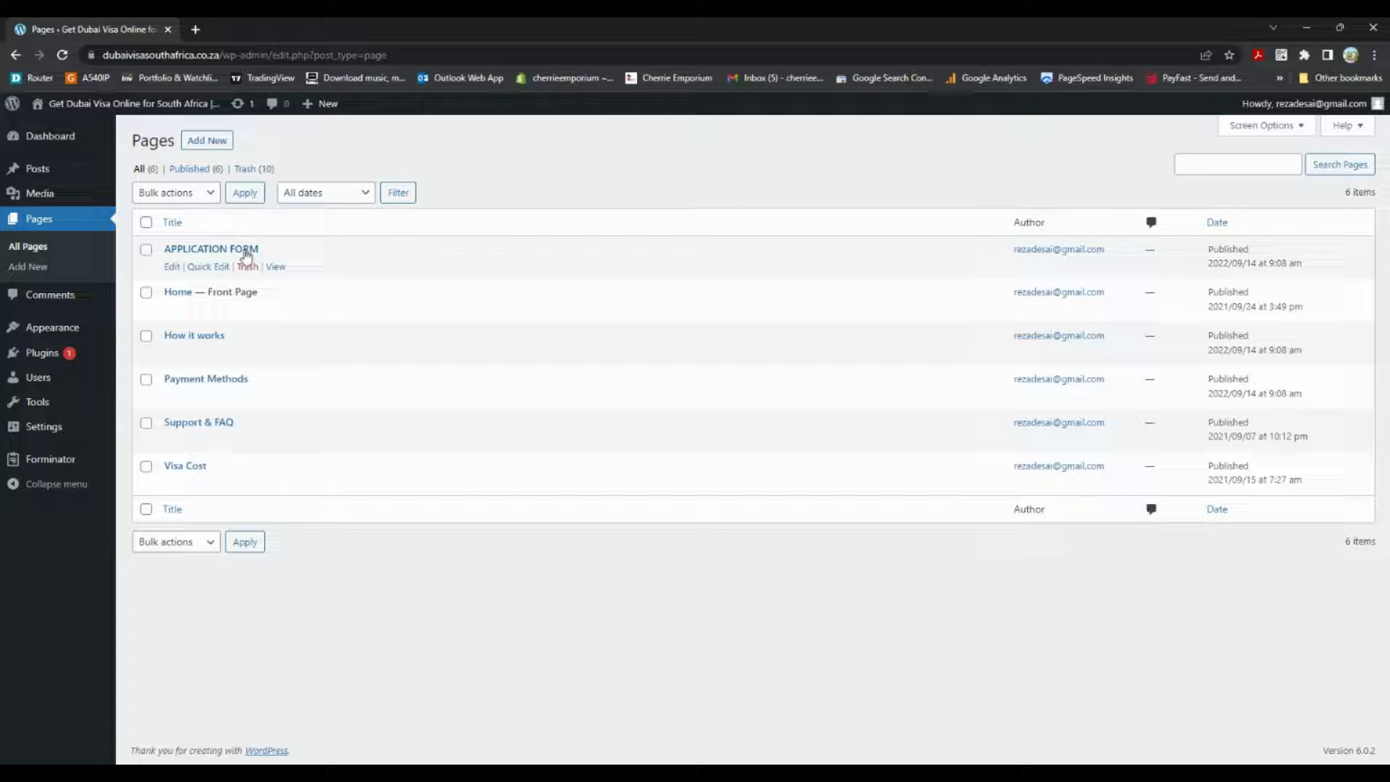
click(245, 249)
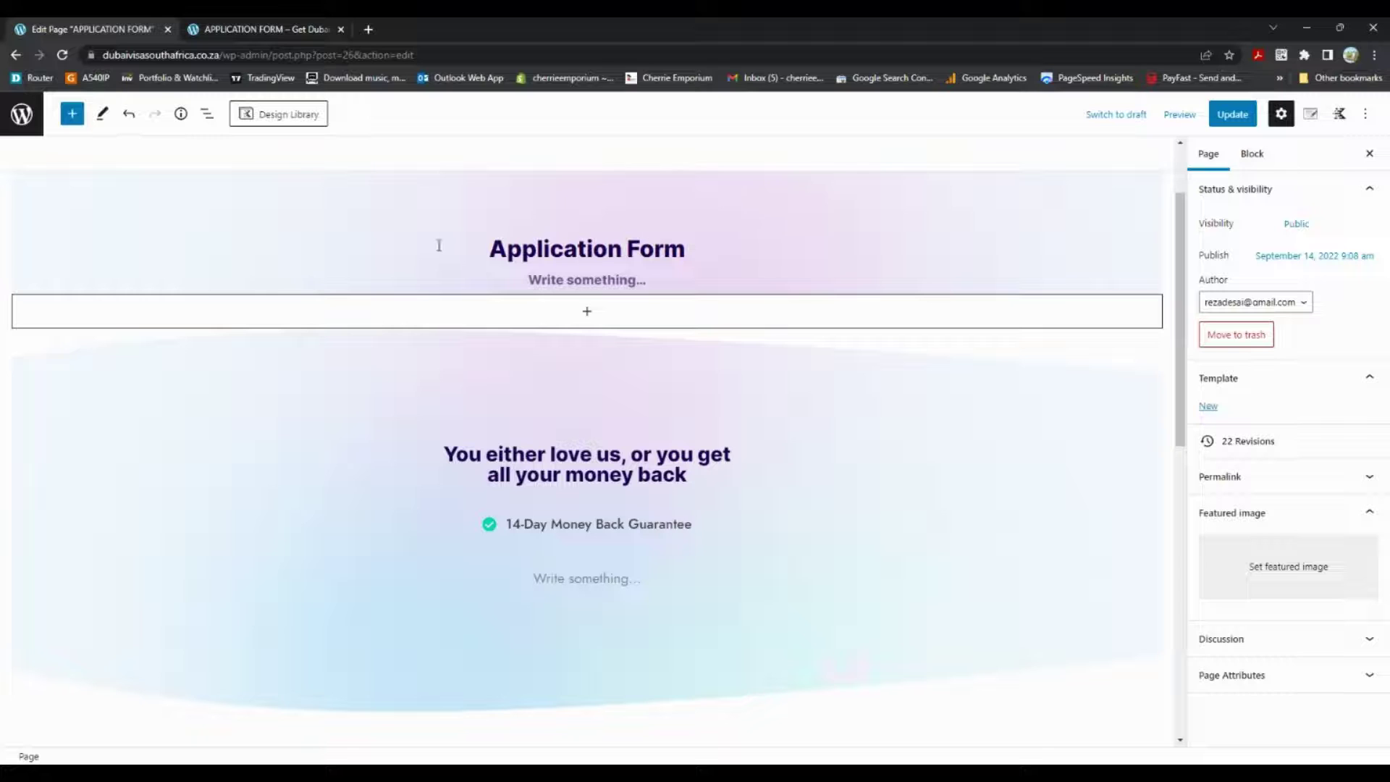
Insert a Shortcode block from the Widgets blocks directly below the Application Form heading
click(588, 312)
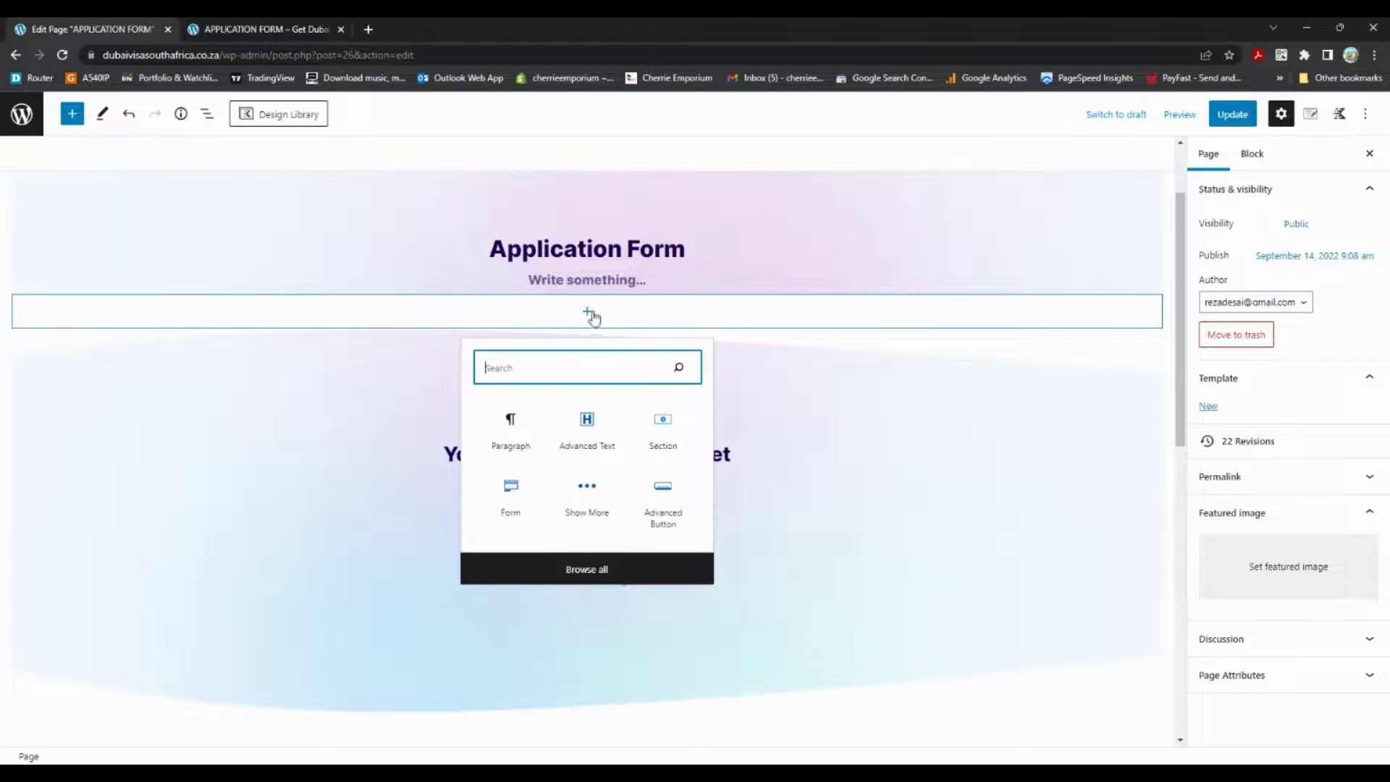
click(669, 572)
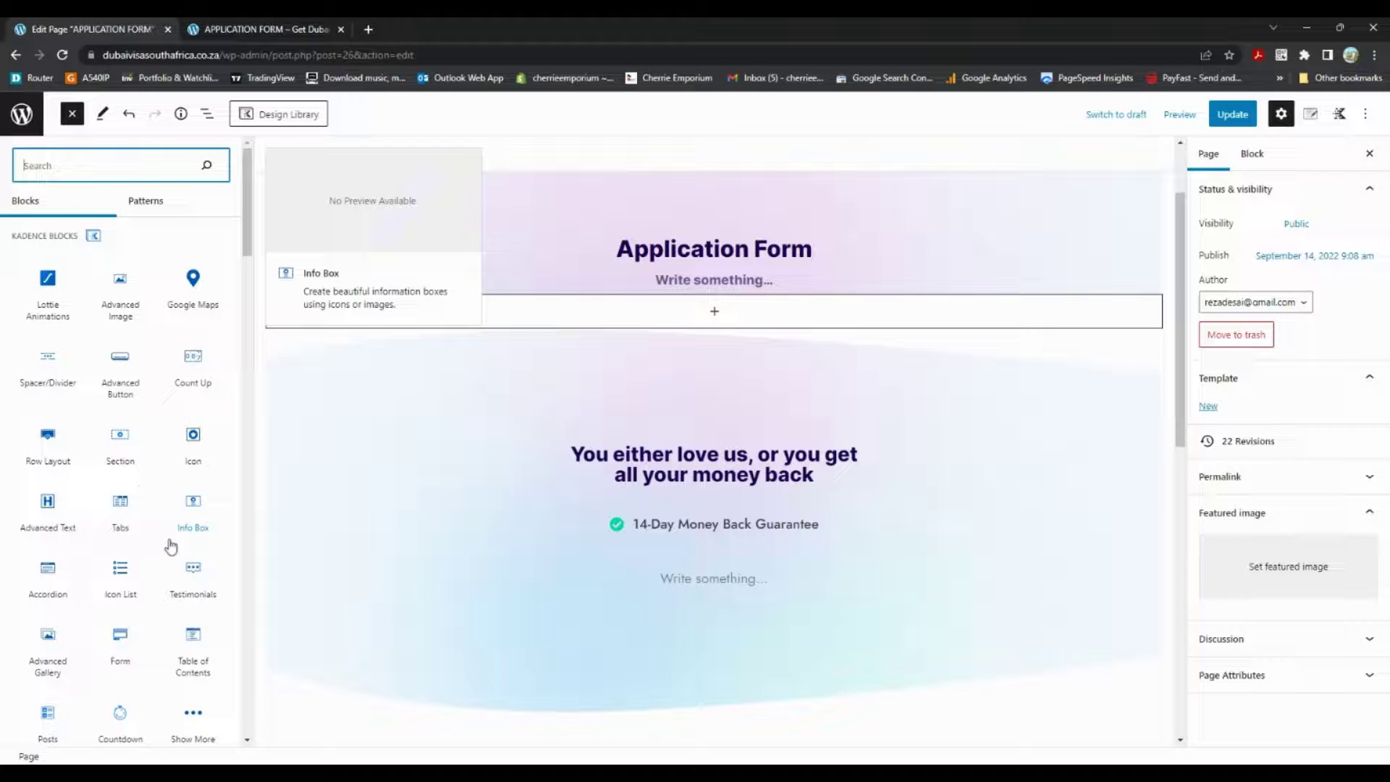
scroll(171, 547, down, 6)
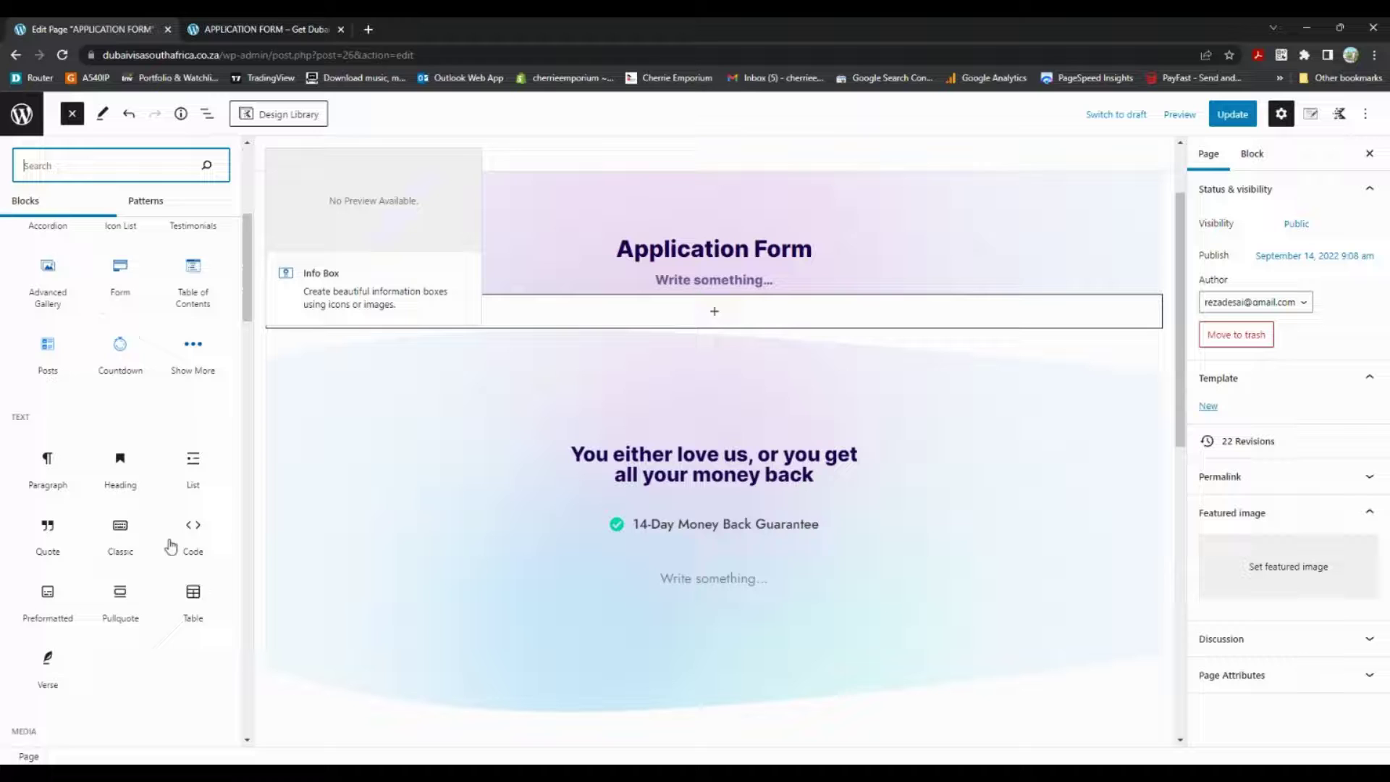
scroll(168, 538, down, 3)
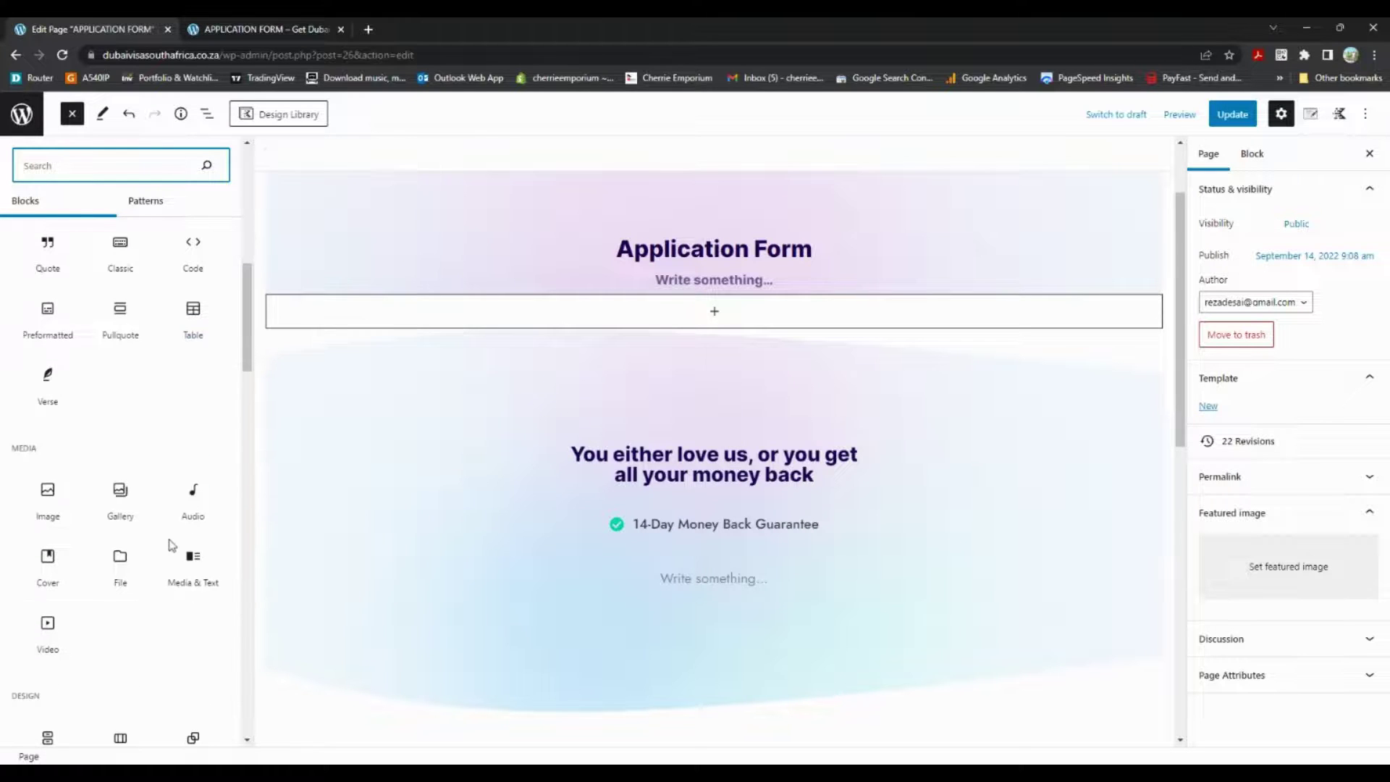
scroll(138, 646, down, 5)
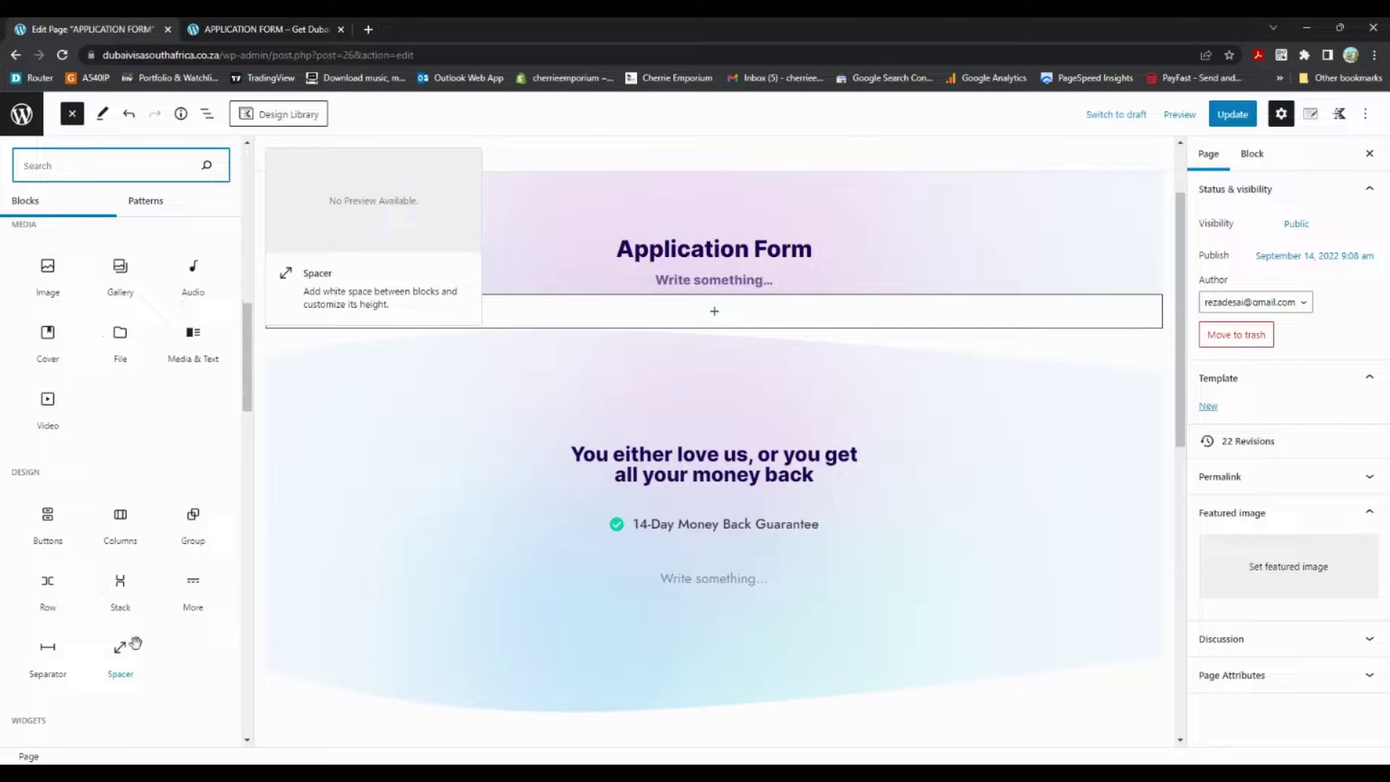
scroll(135, 643, down, 2)
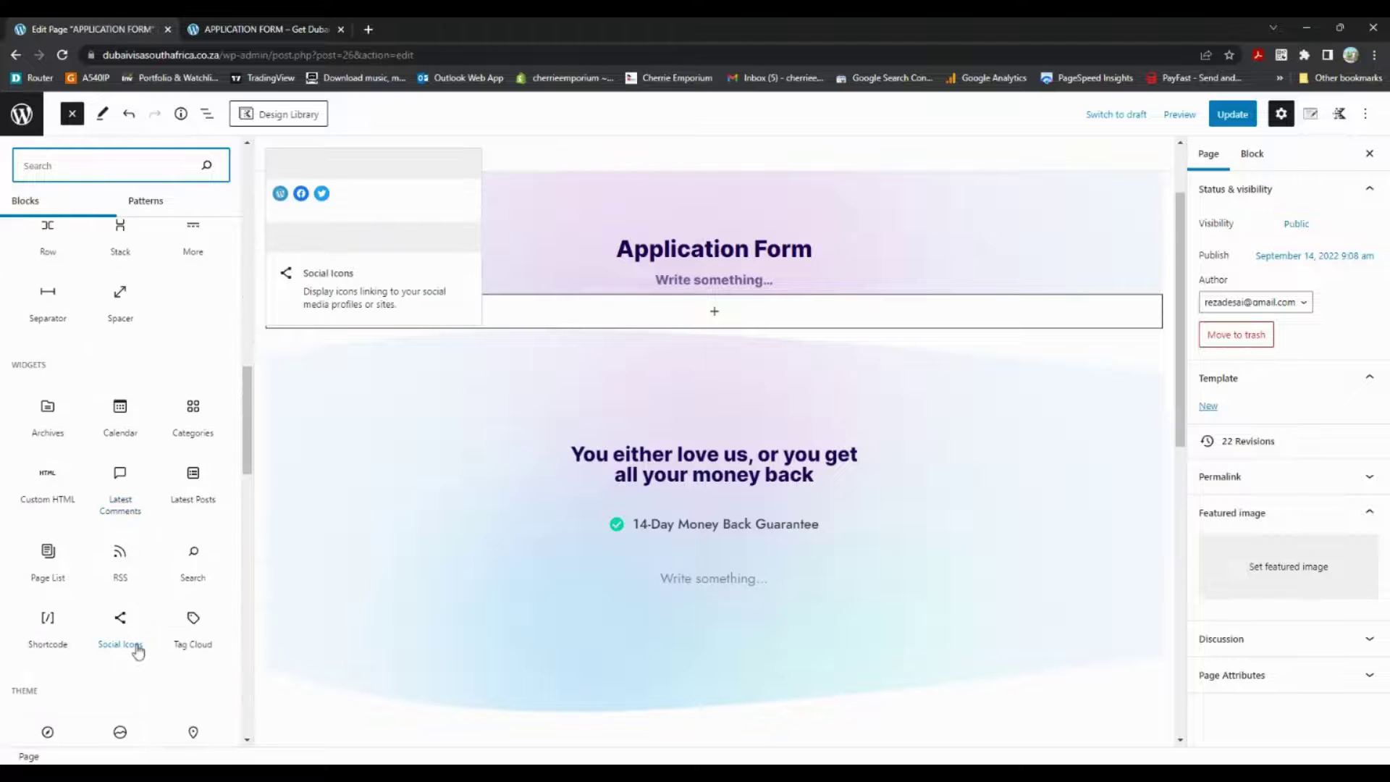
click(49, 639)
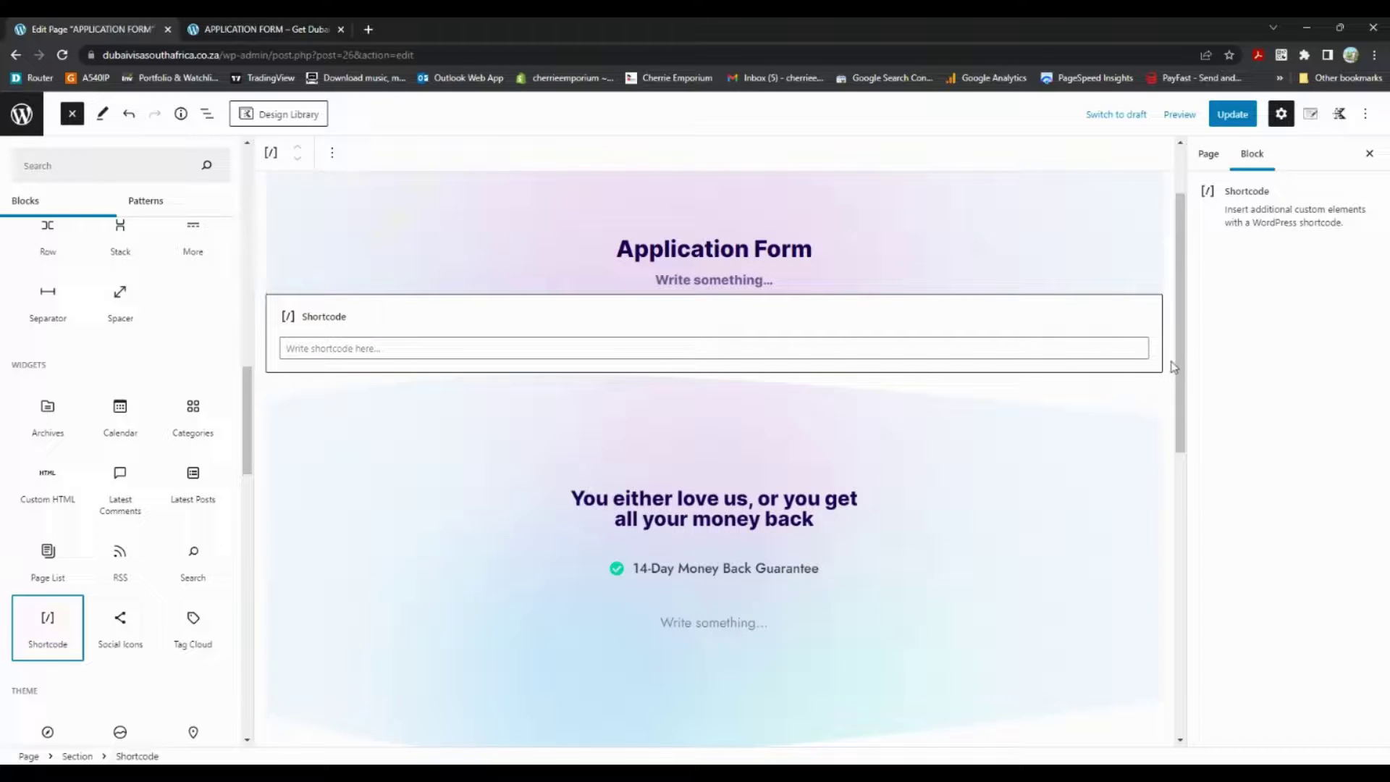
Paste [forminator_form id="1554"] into the Shortcode block and update the page
click(430, 347)
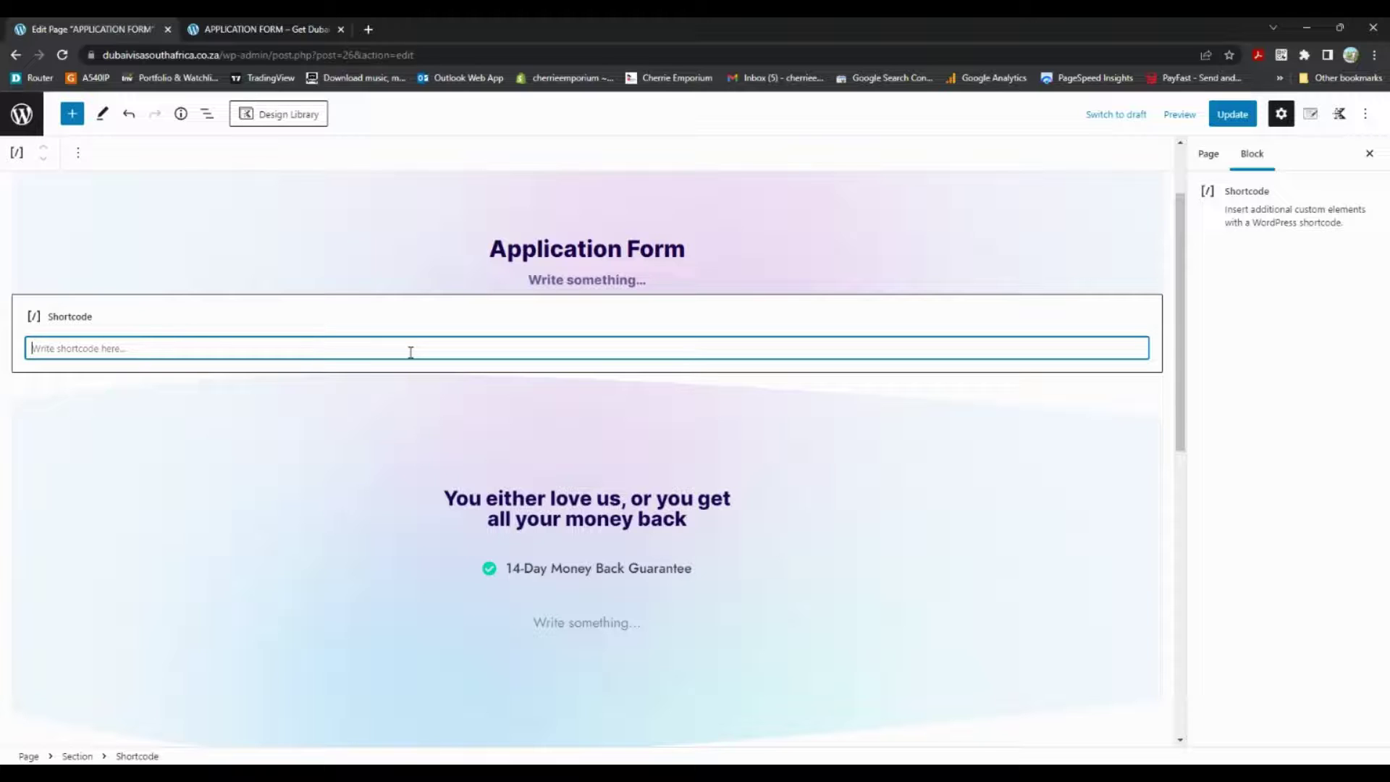
text([forminator_form id="1554"])
click(1233, 114)
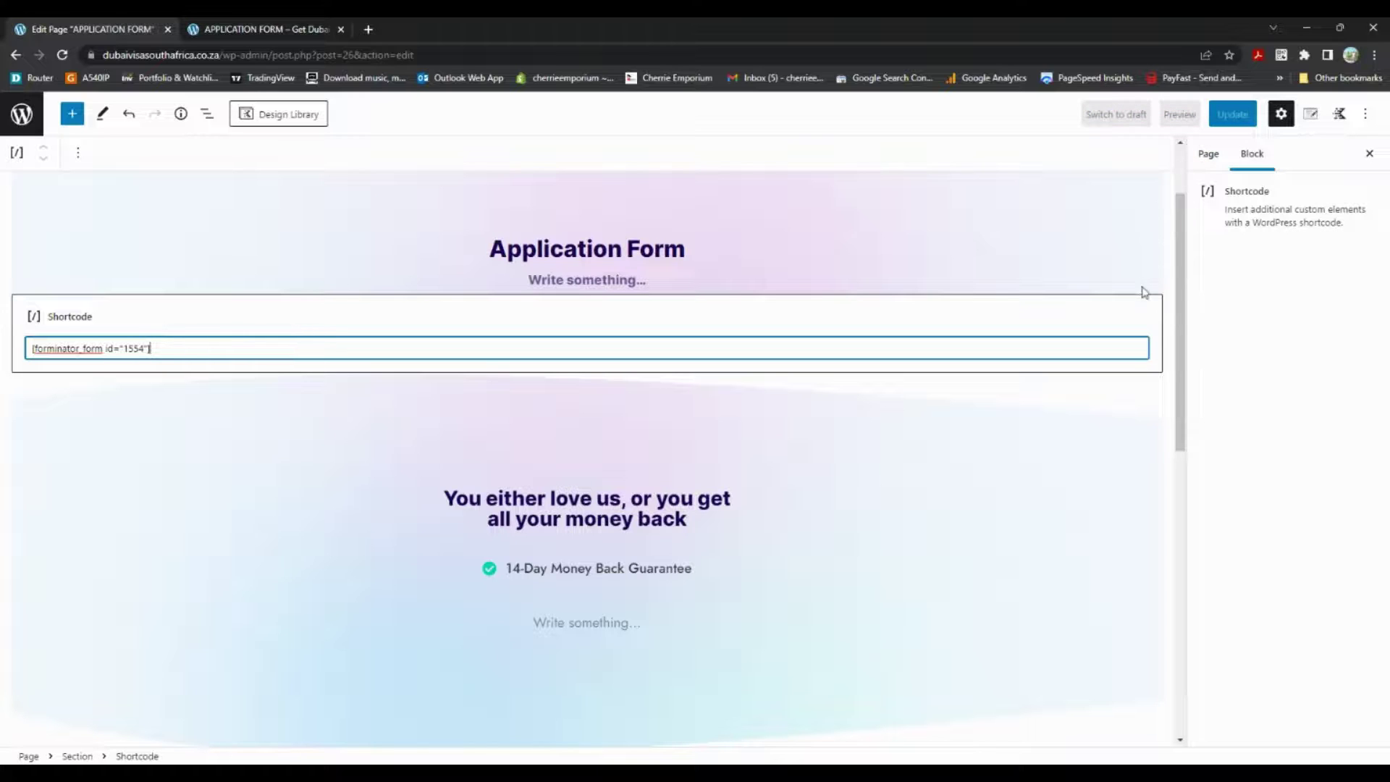
click(1151, 382)
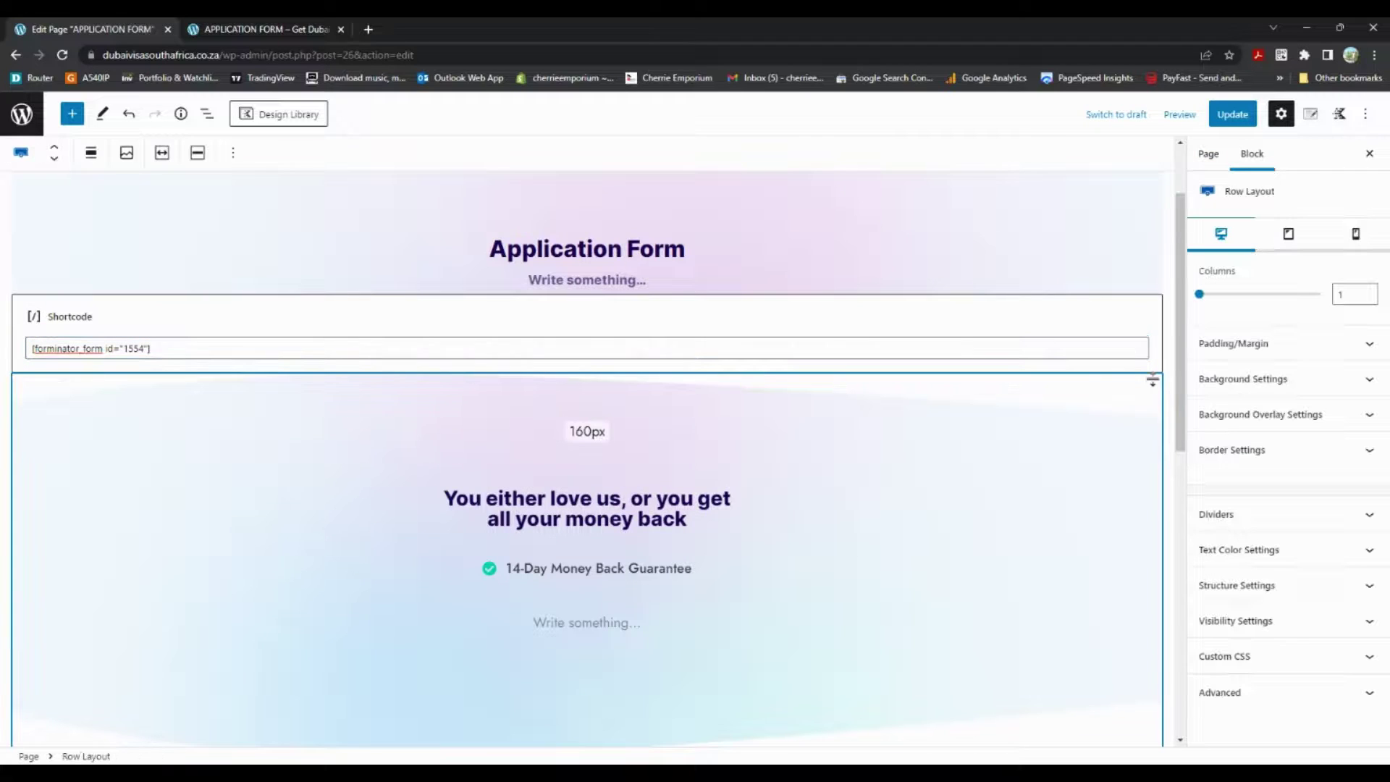
click(947, 310)
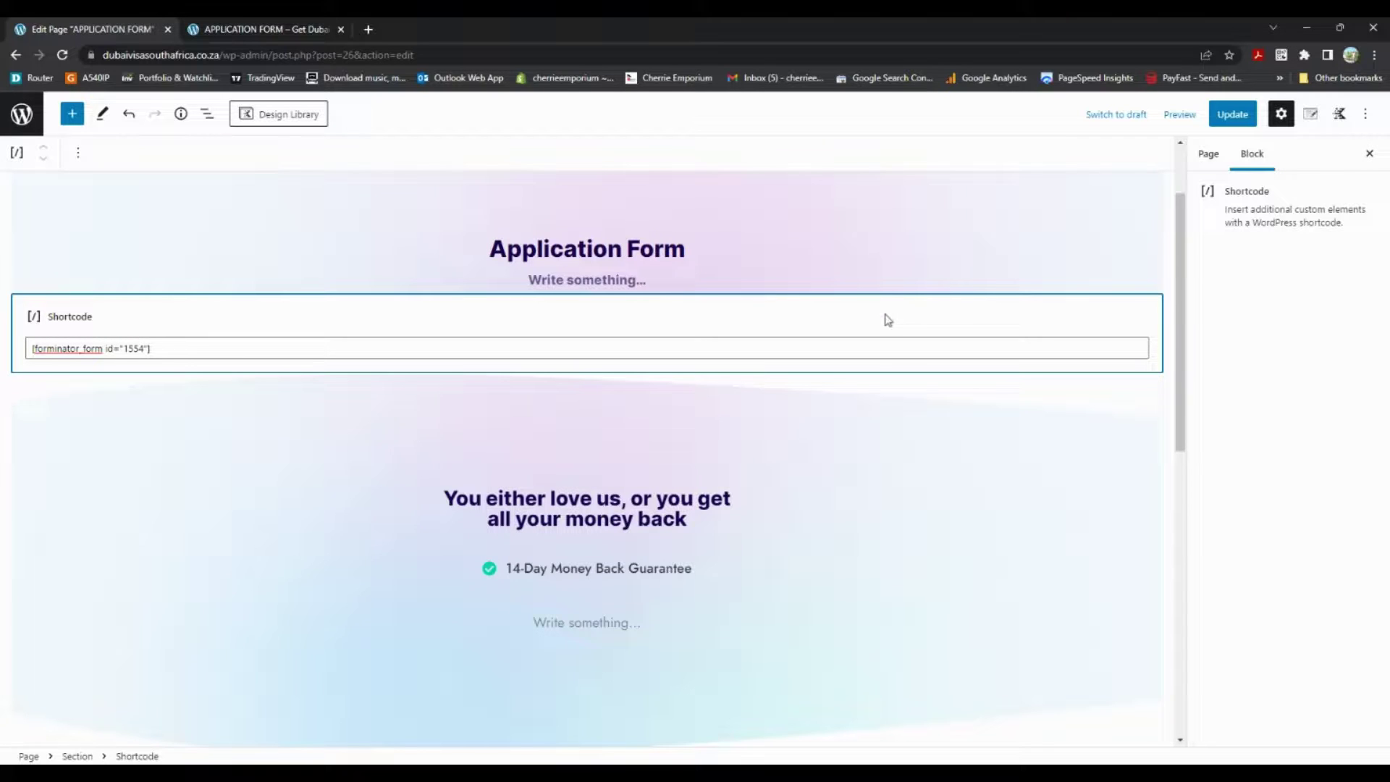
click(1240, 118)
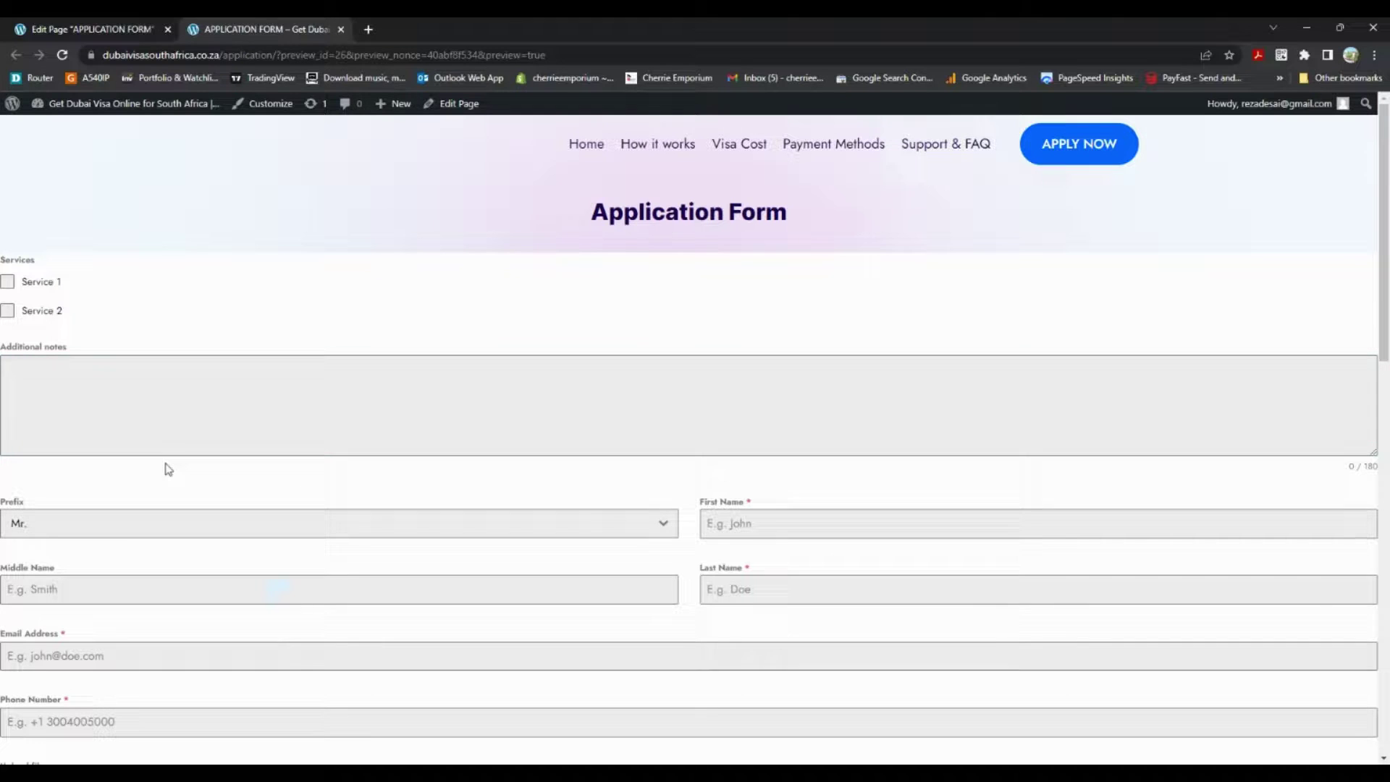
Scroll through the previewed form, from Services down to Upload file and the submit button
scroll(169, 469, down, 4)
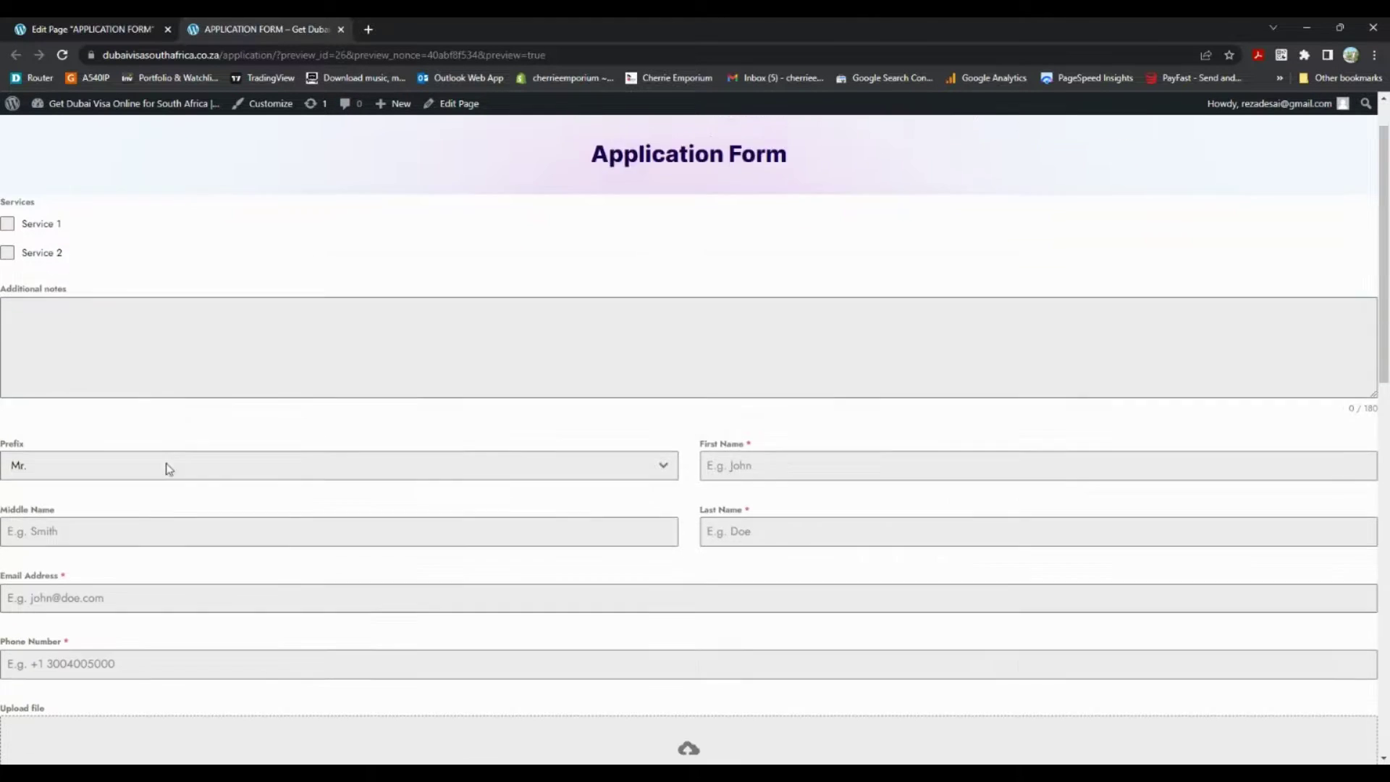
scroll(166, 468, up, 3)
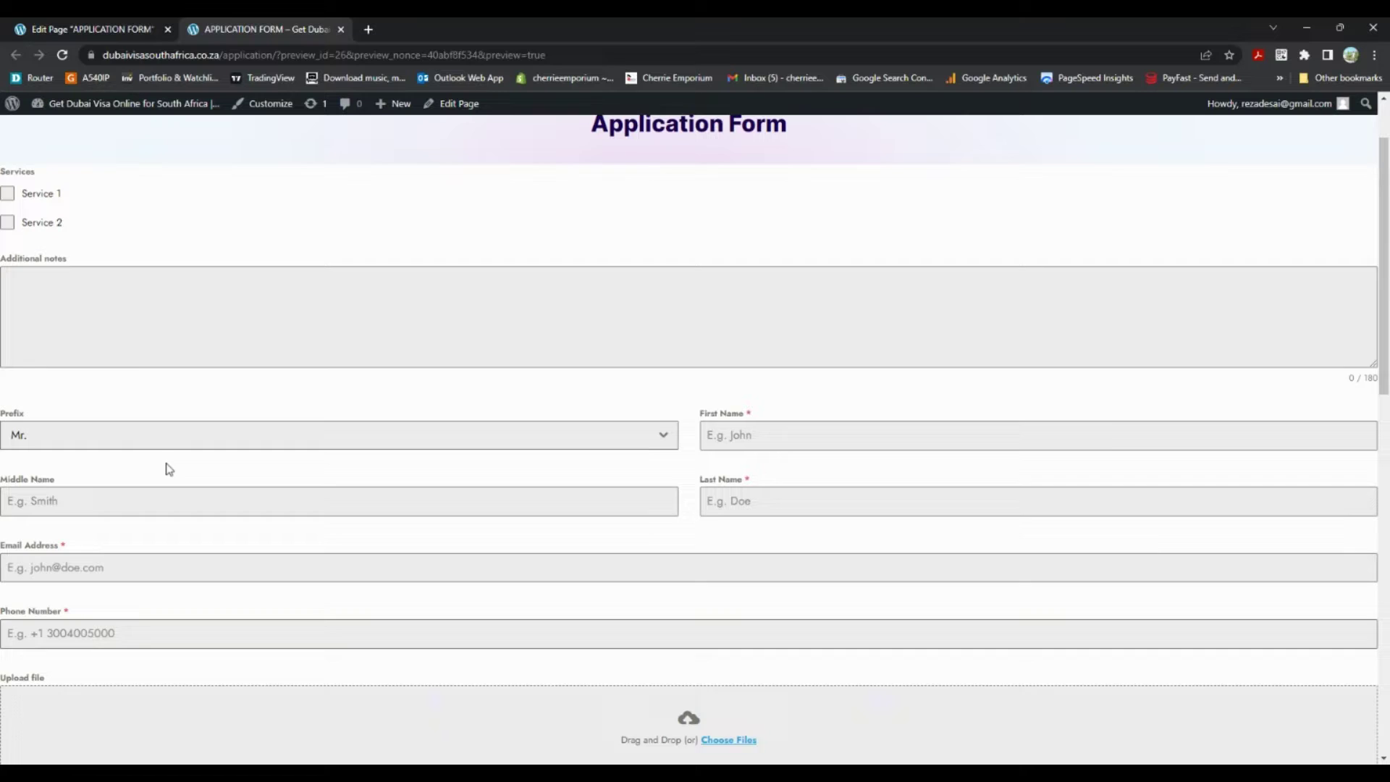
scroll(167, 467, down, 3)
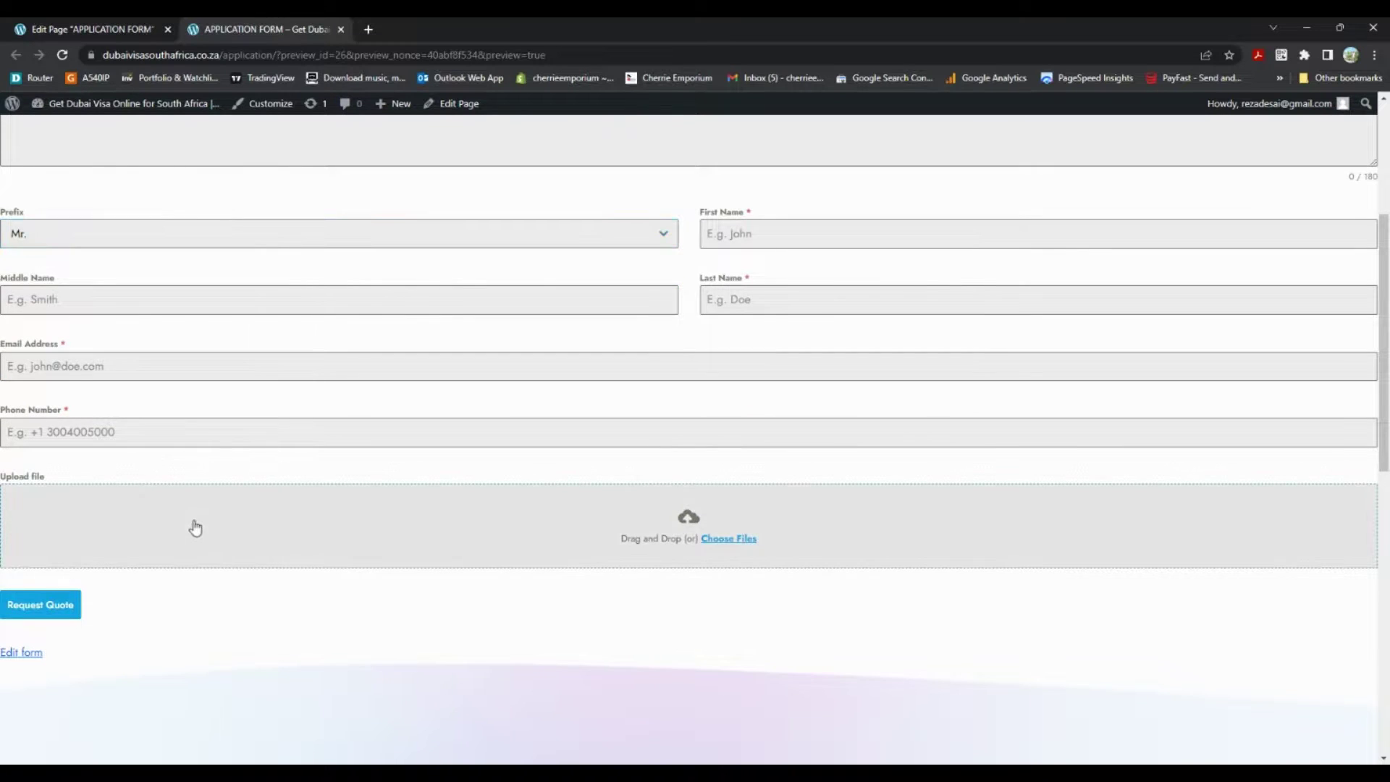
scroll(183, 528, up, 4)
scroll(185, 528, down, 2)
scroll(185, 528, down, 2)
scroll(534, 351, up, 4)
scroll(534, 351, down, 5)
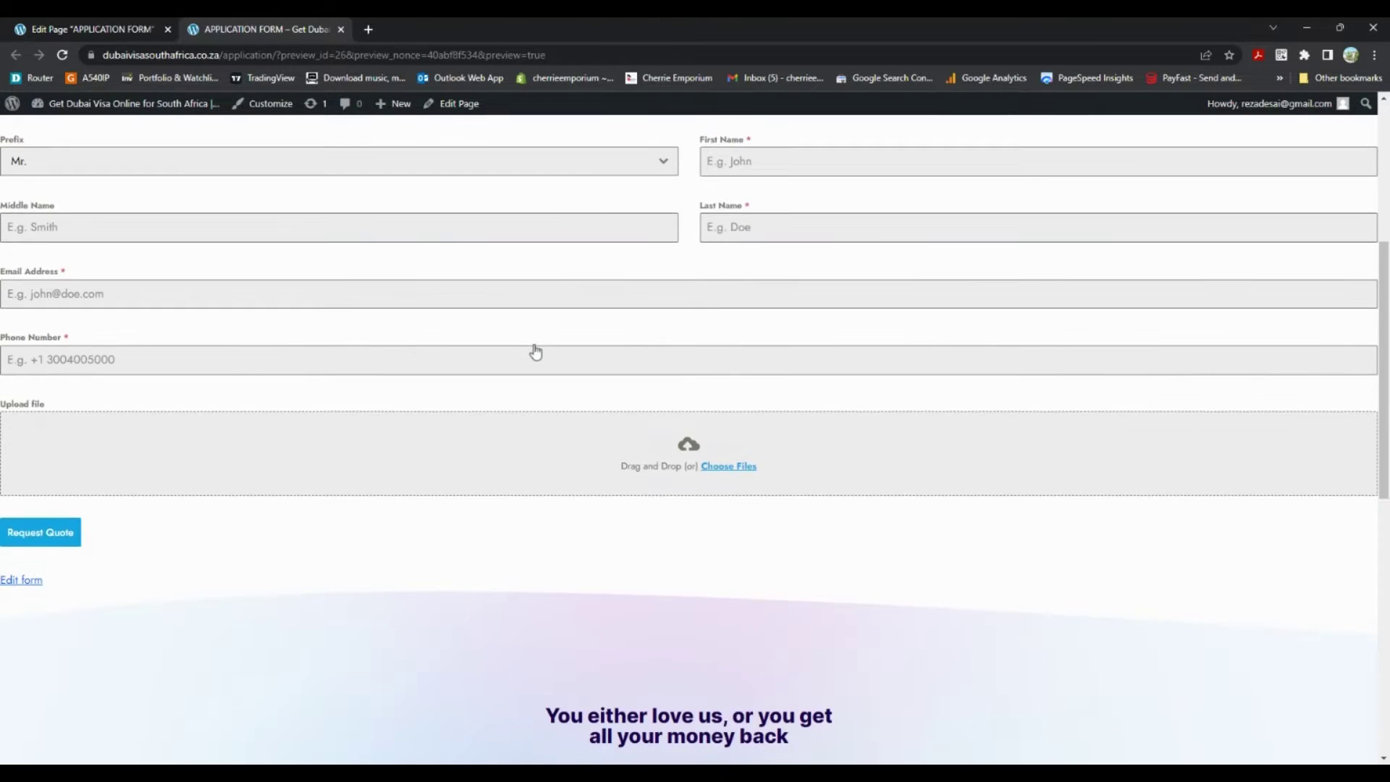
scroll(534, 365, up, 4)
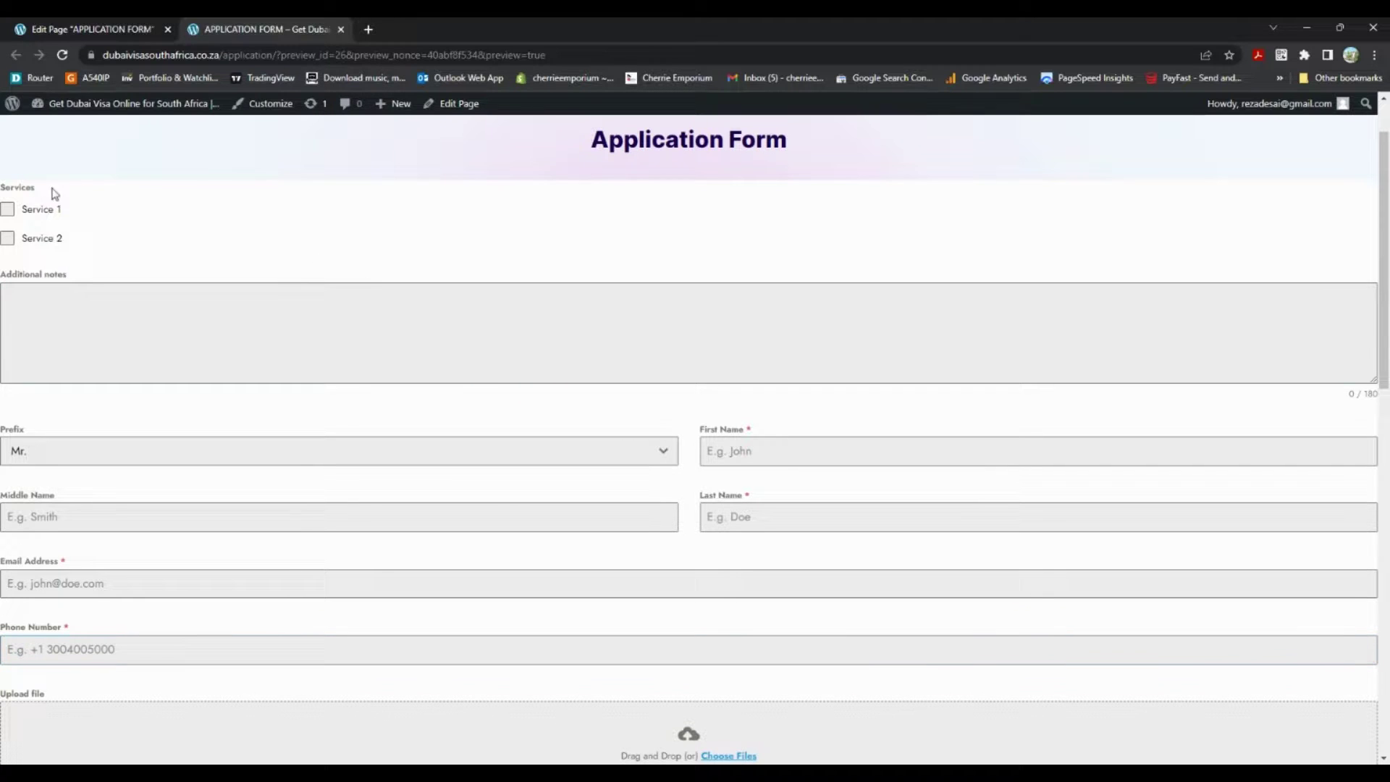
scroll(716, 571, down, 2)
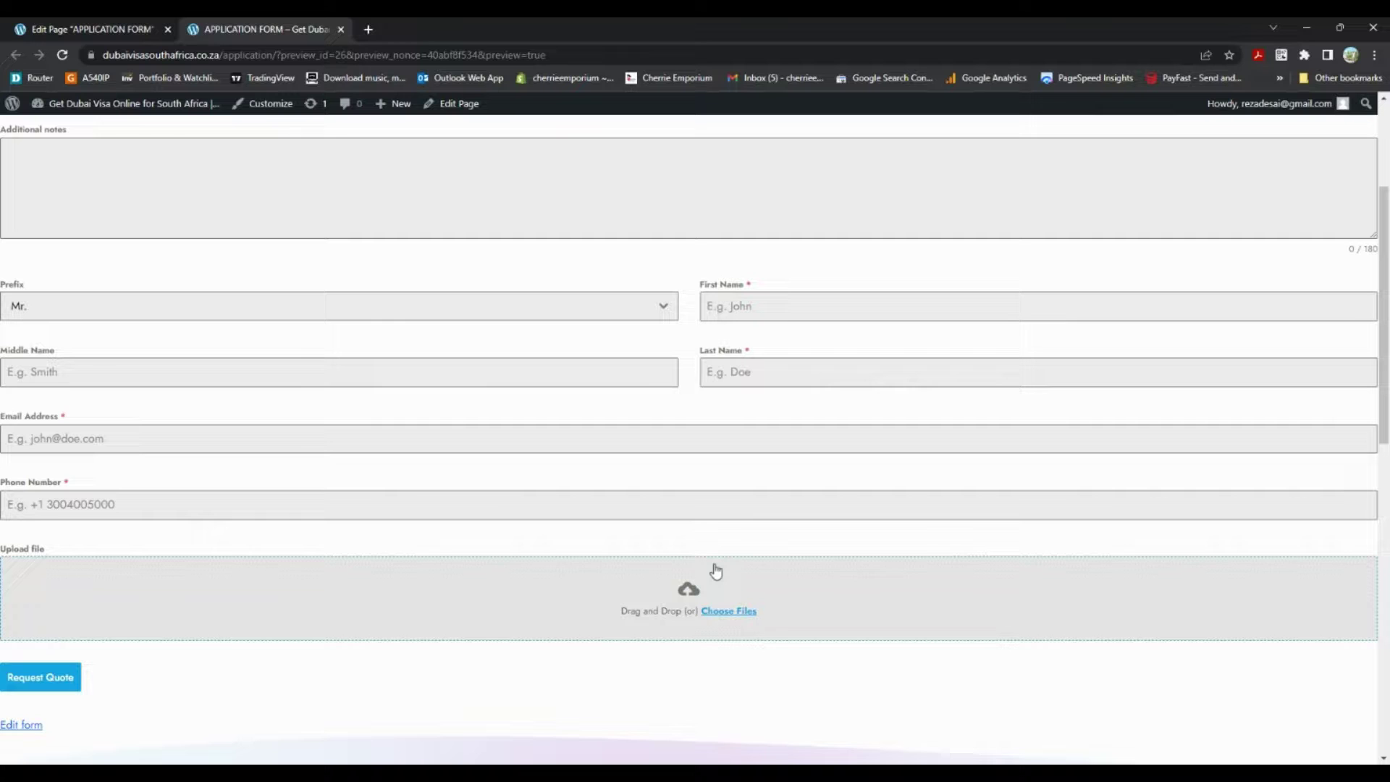
scroll(566, 578, up, 3)
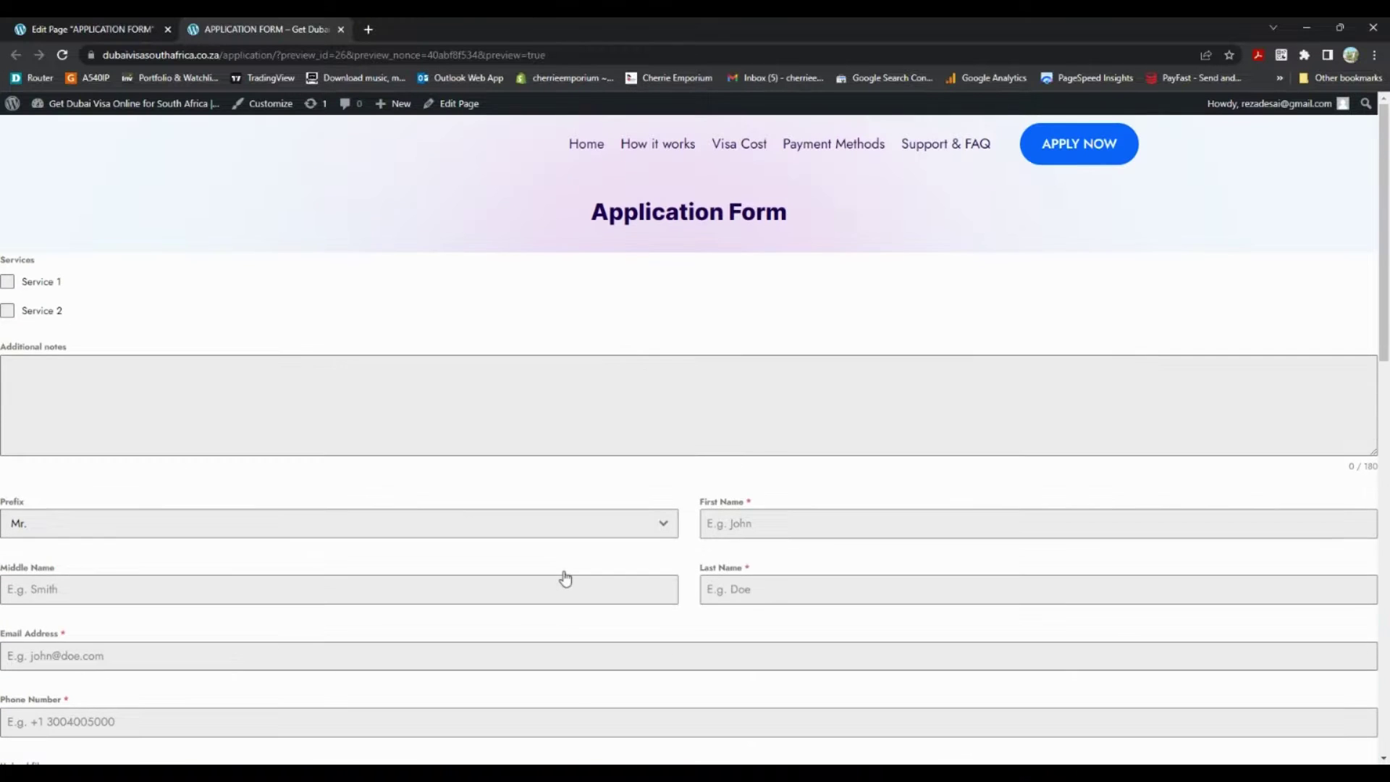
scroll(566, 578, down, 5)
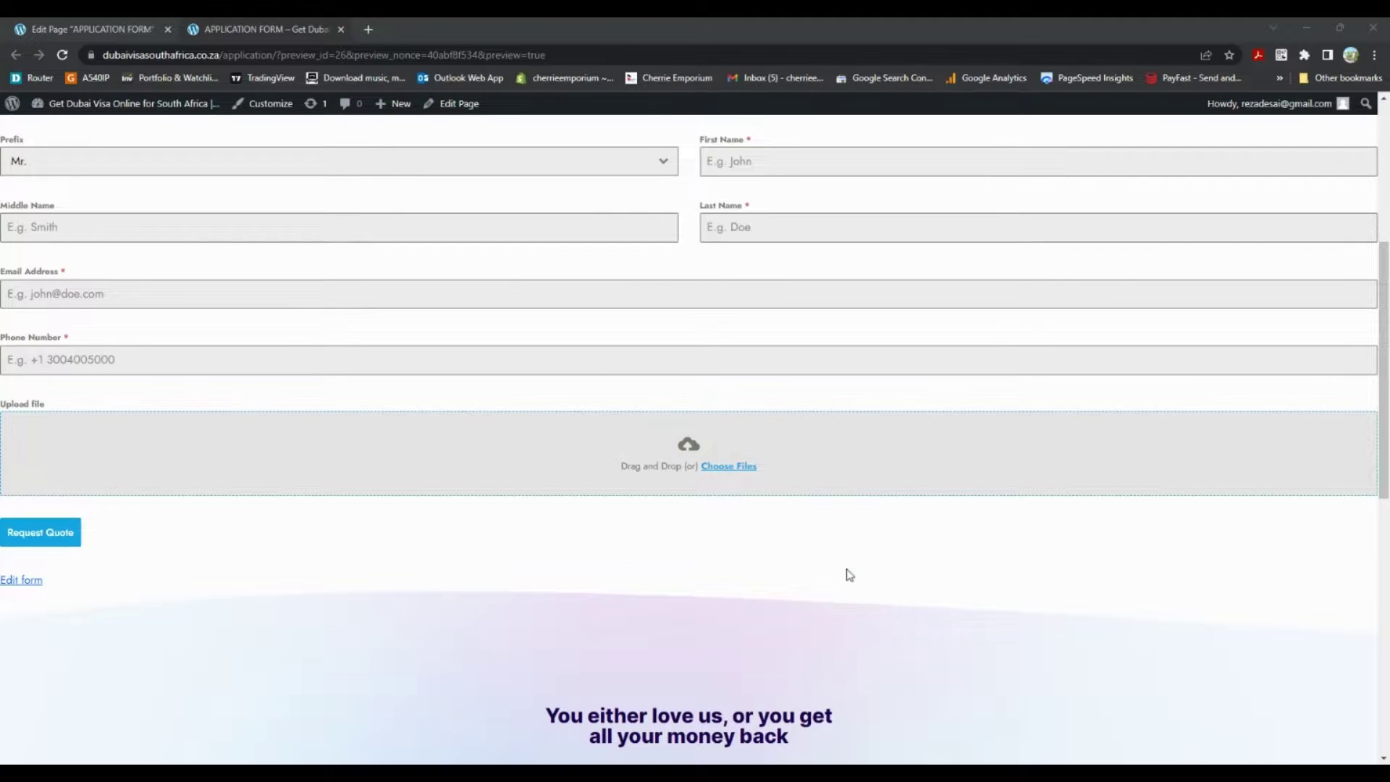
Attach #5809.png and #9024.png to the Upload file field and test-submit with Request Quote
click(1001, 714)
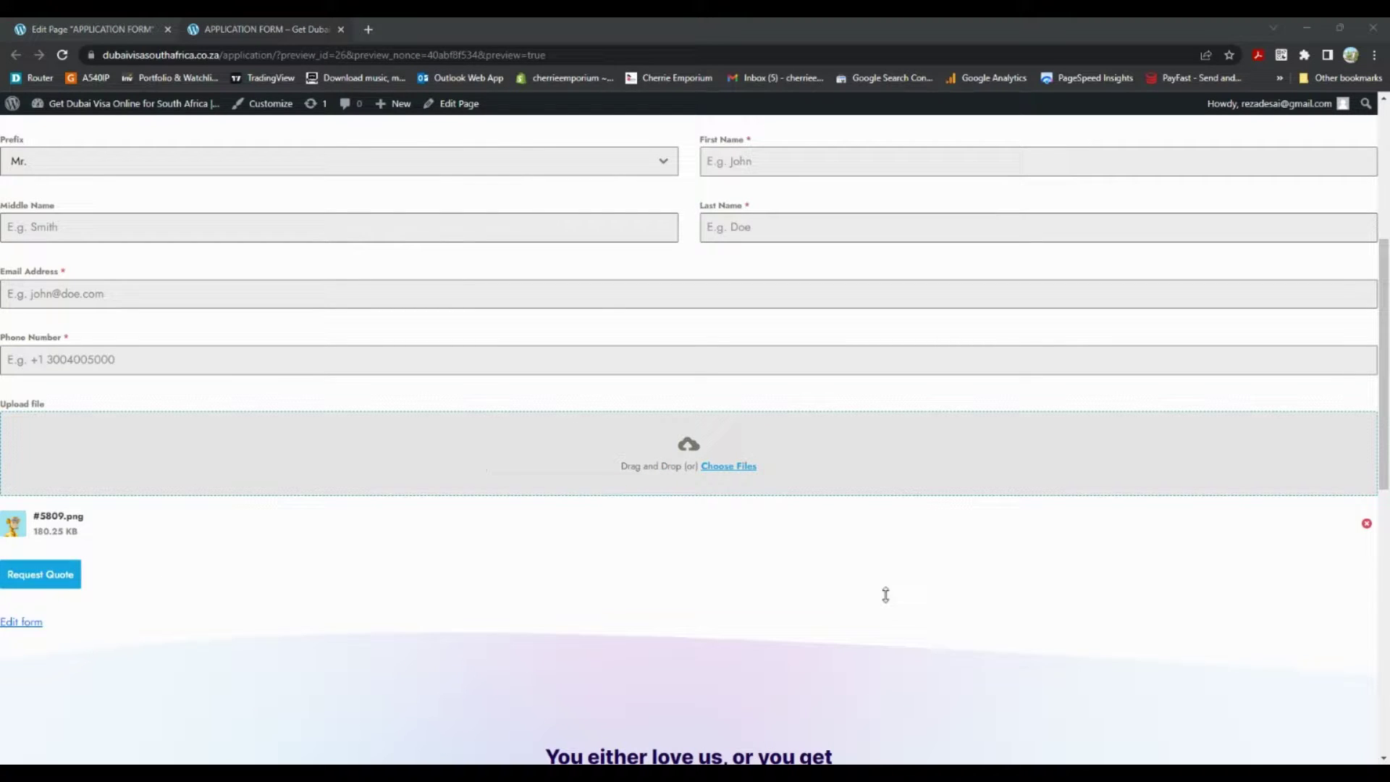
click(856, 574)
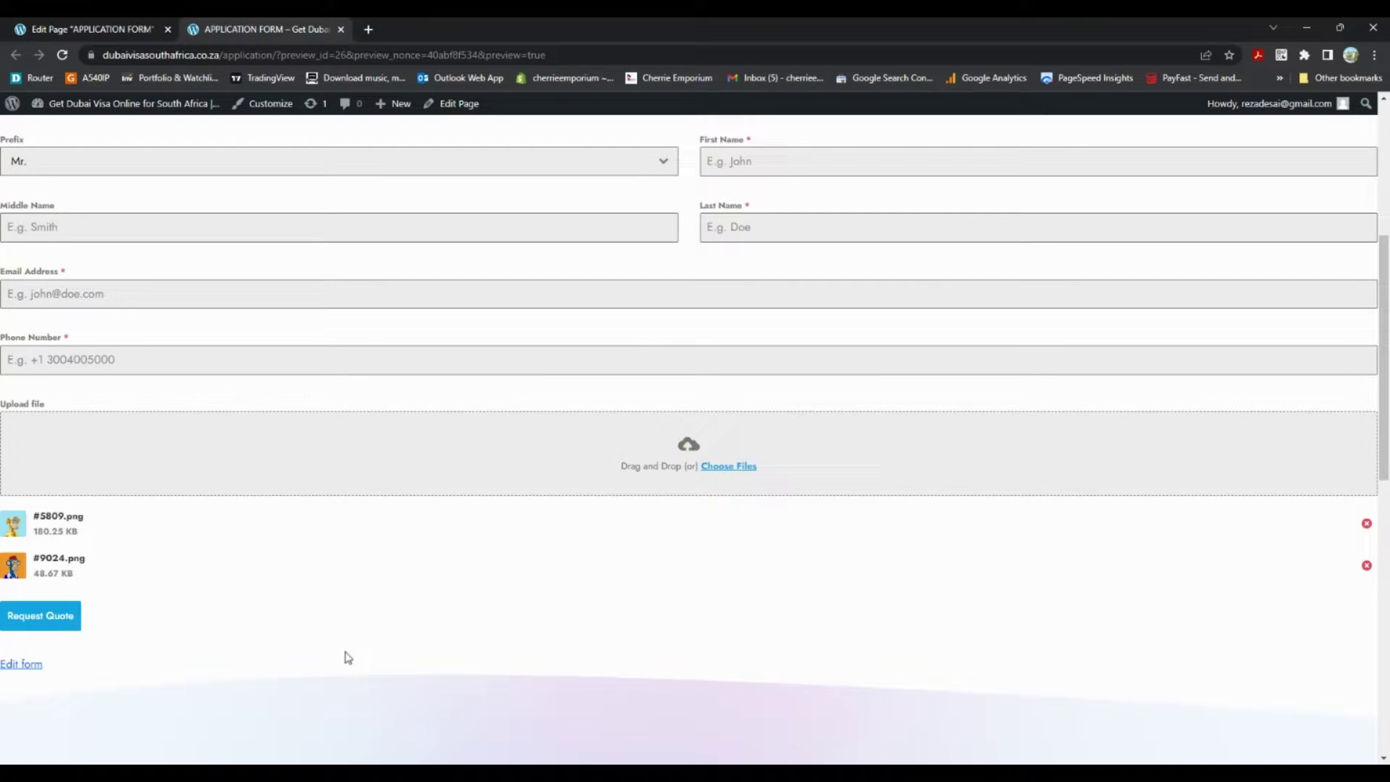
click(64, 627)
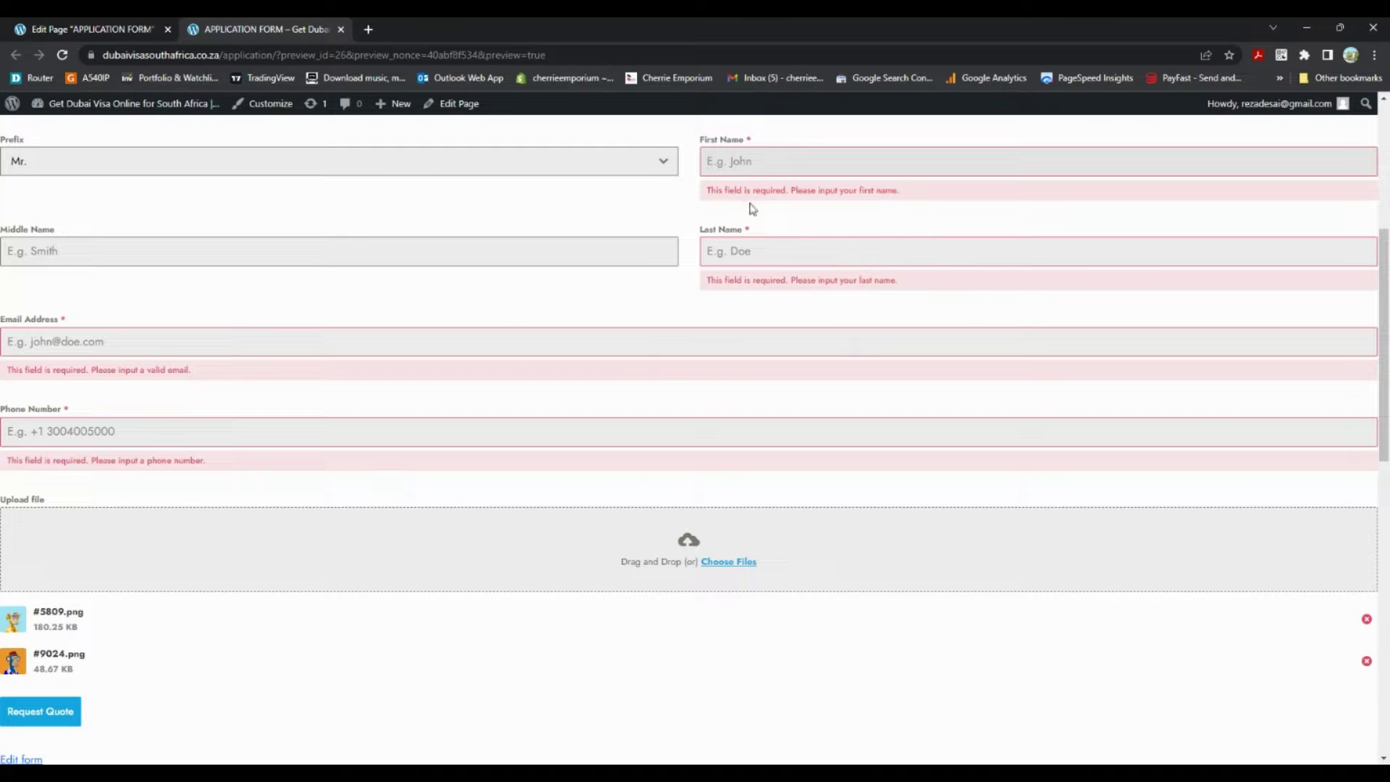
Review the required-field errors, then go back to the Edit Page tab
scroll(373, 691, down, 2)
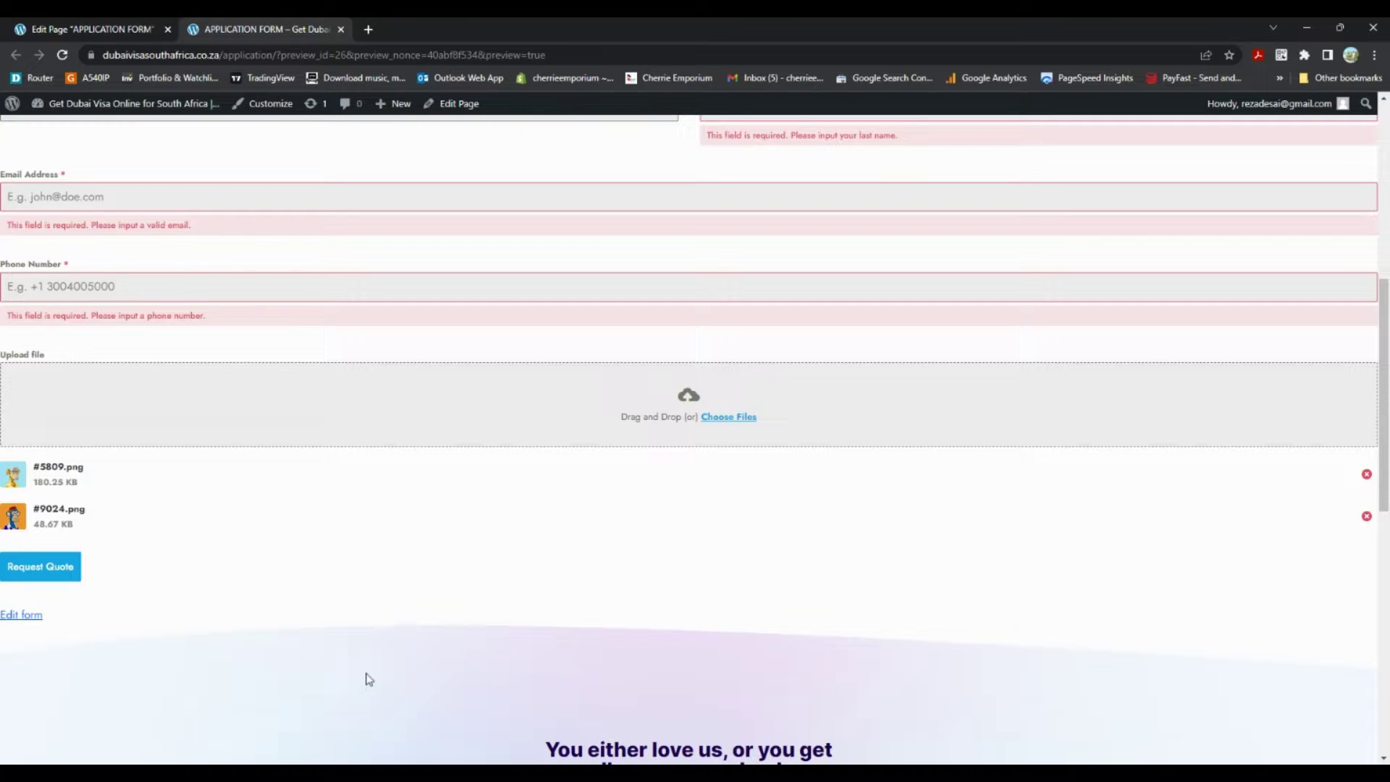
scroll(368, 678, up, 5)
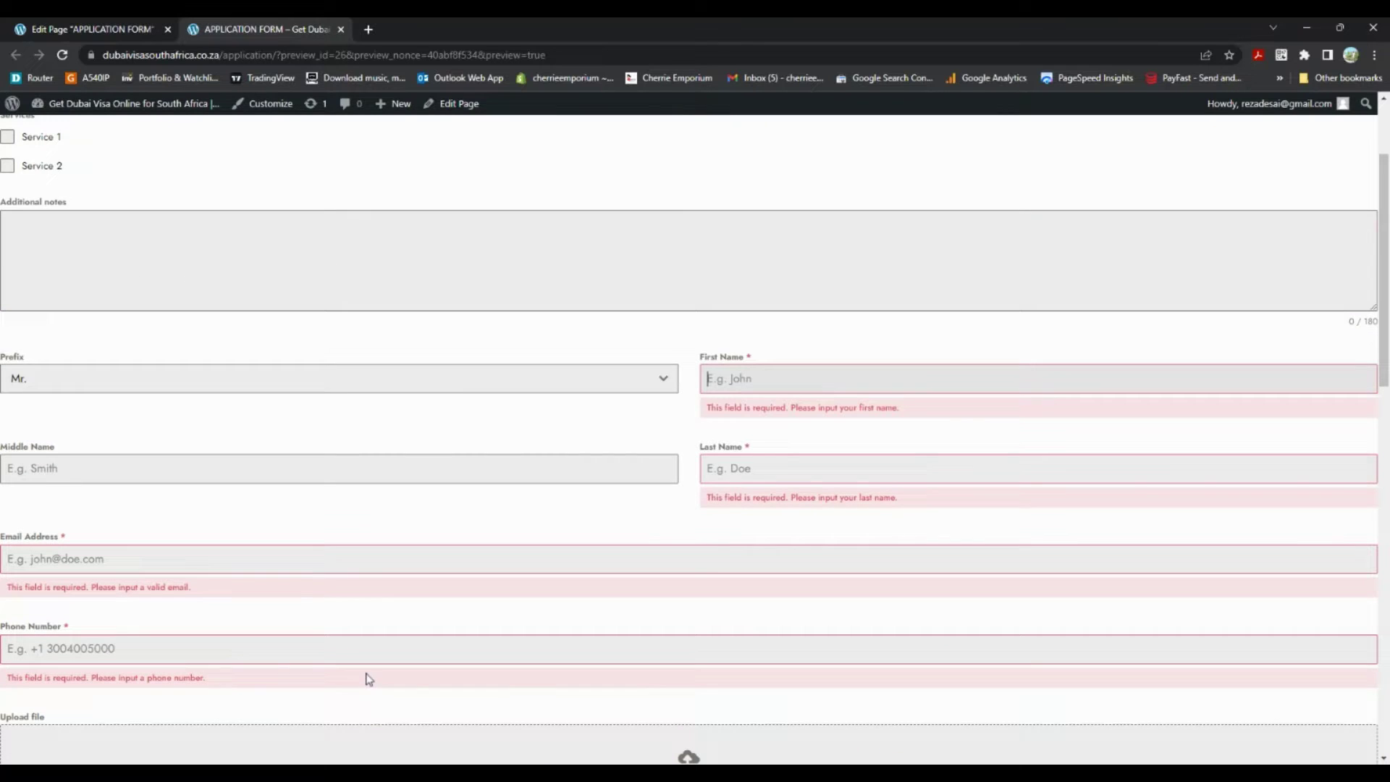
scroll(372, 342, up, 2)
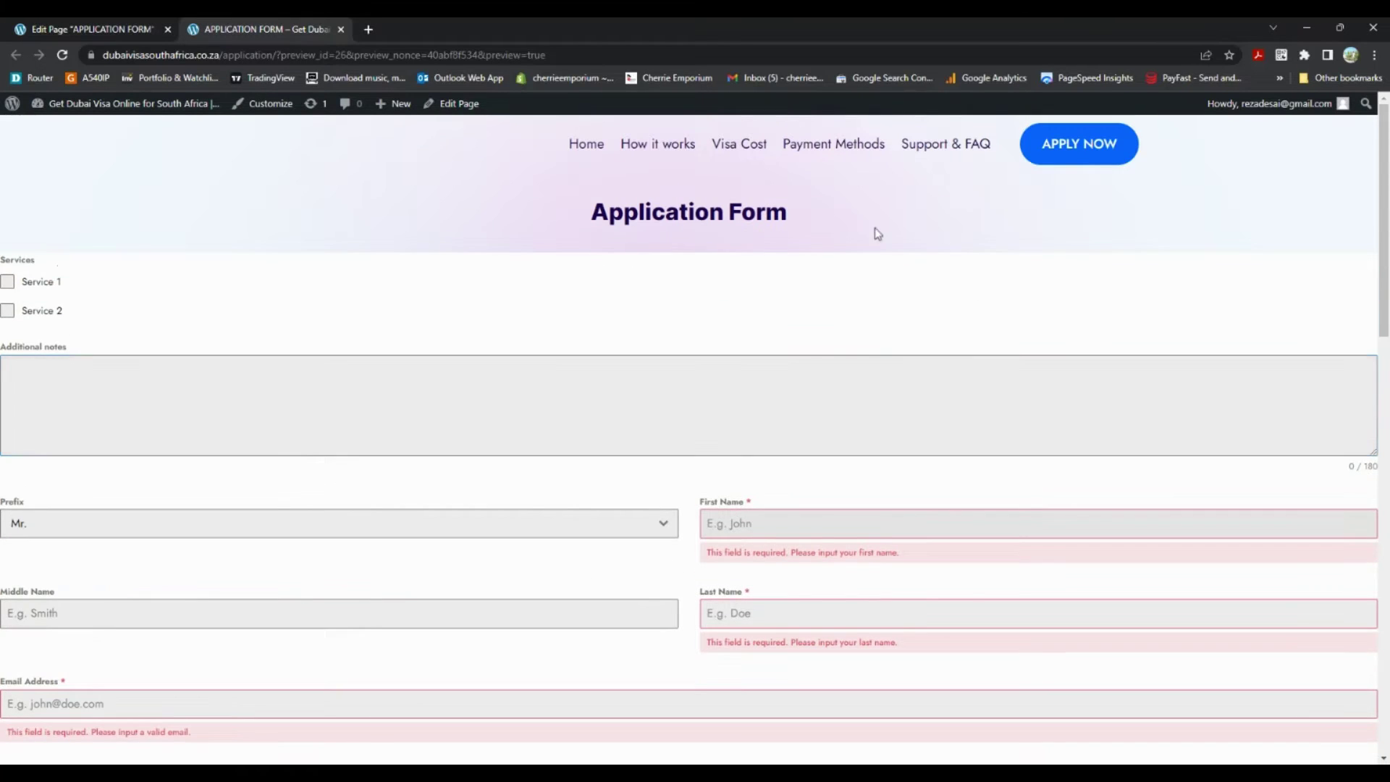
click(66, 29)
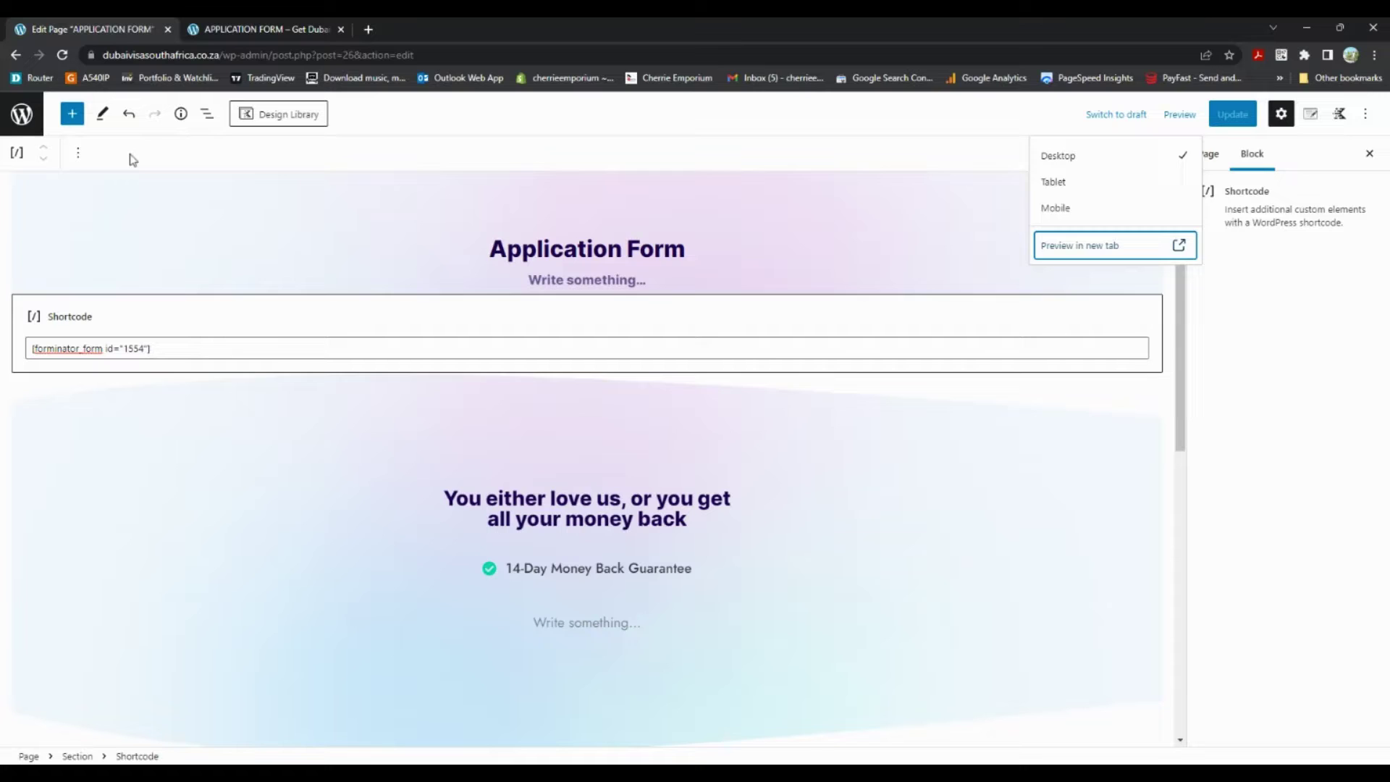
Open Application Form in the form builder via the gear menu on the Forminator dashboard
click(9, 118)
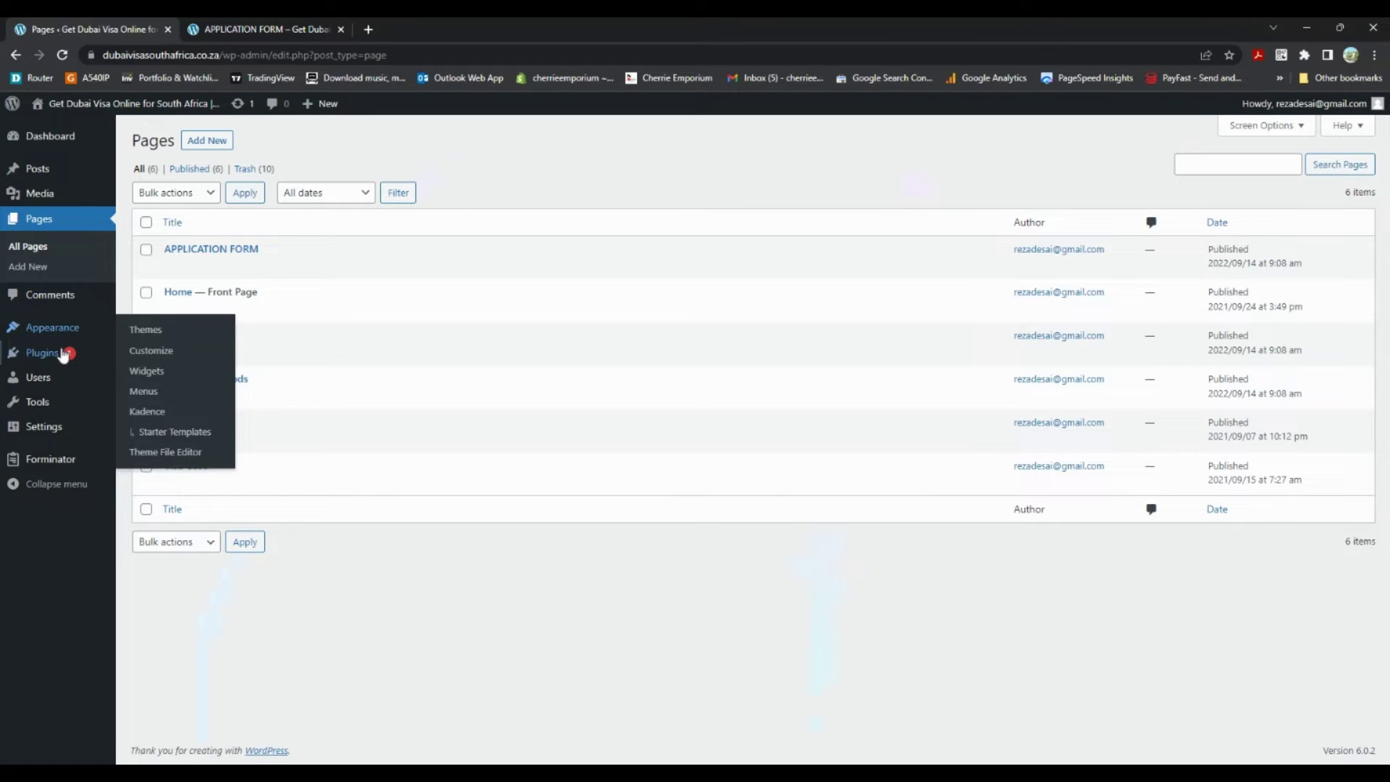
click(51, 457)
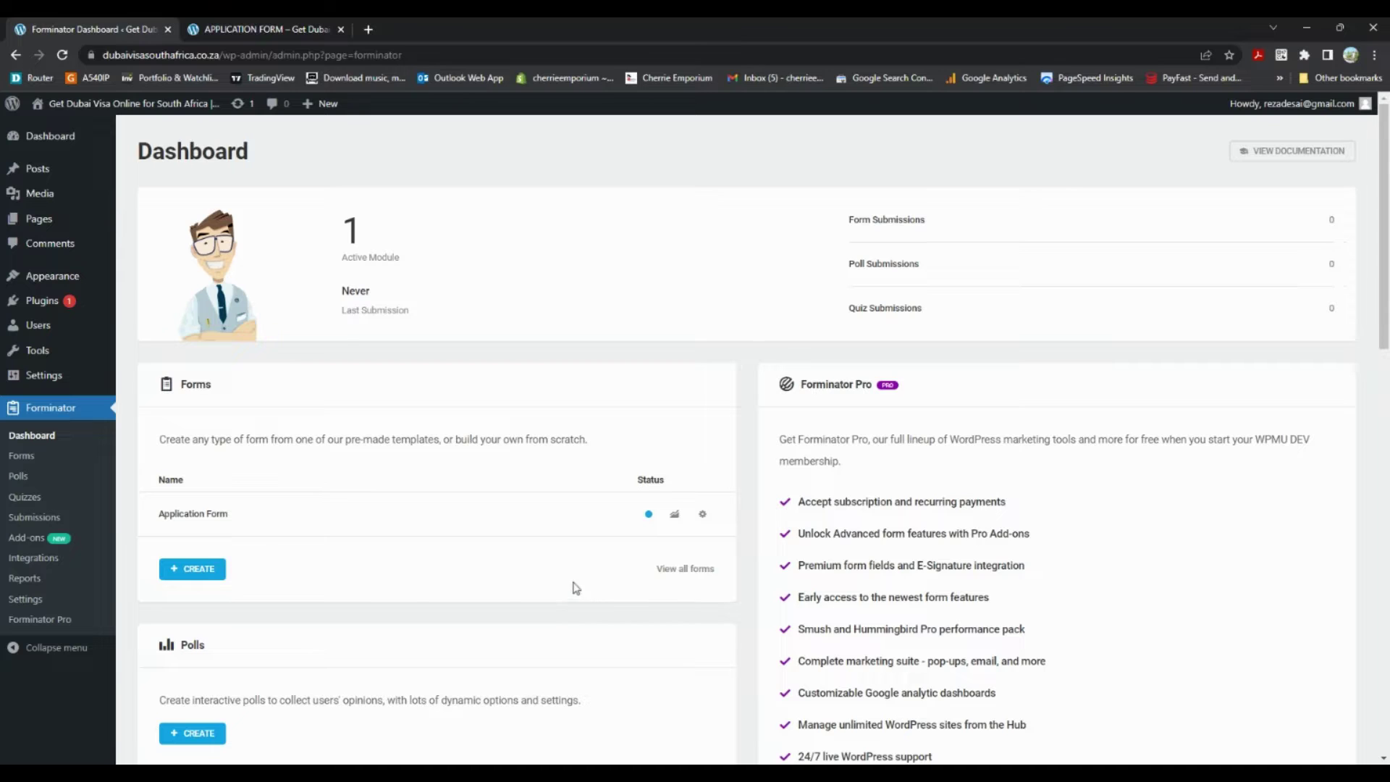
scroll(402, 525, down, 1)
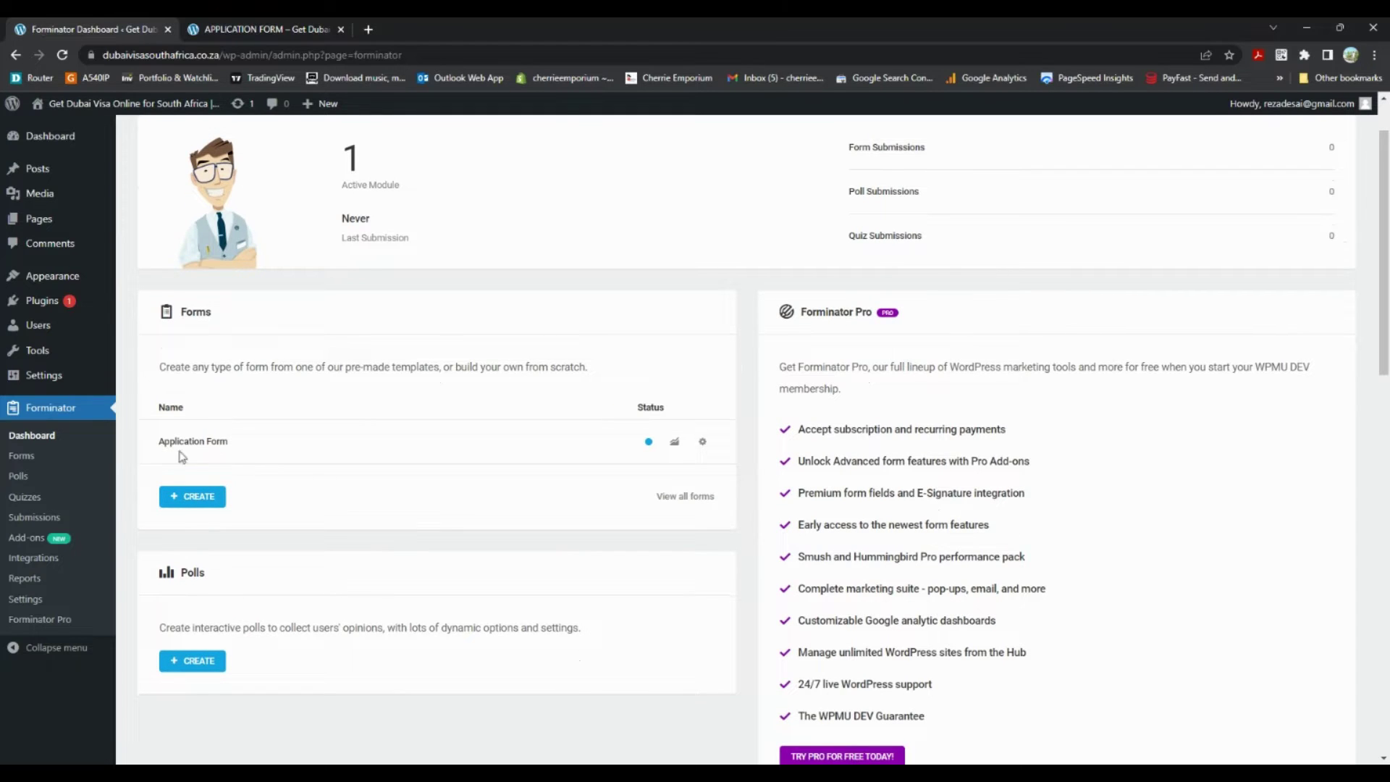
click(702, 442)
click(654, 485)
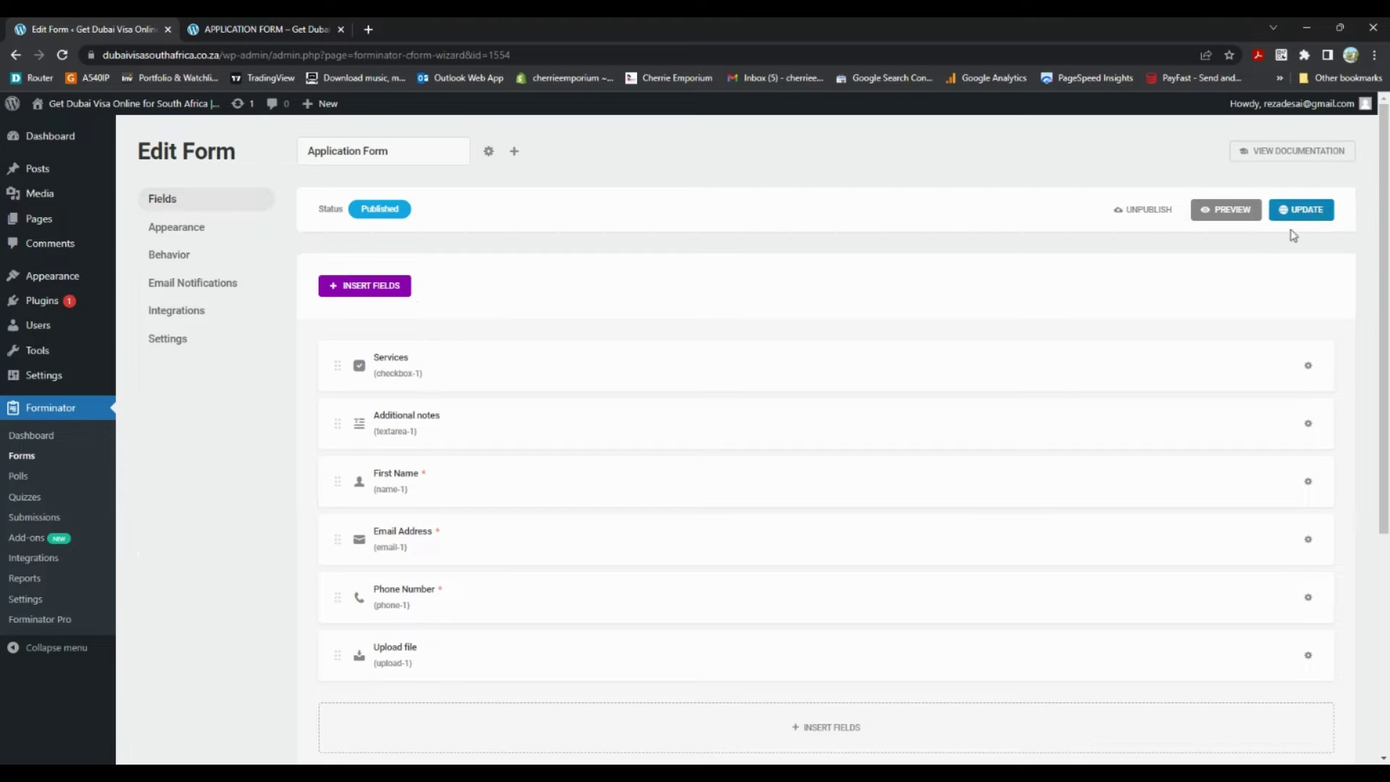
Review the Appearance tab: Default design style, default colors, theme fonts and container settings
click(171, 229)
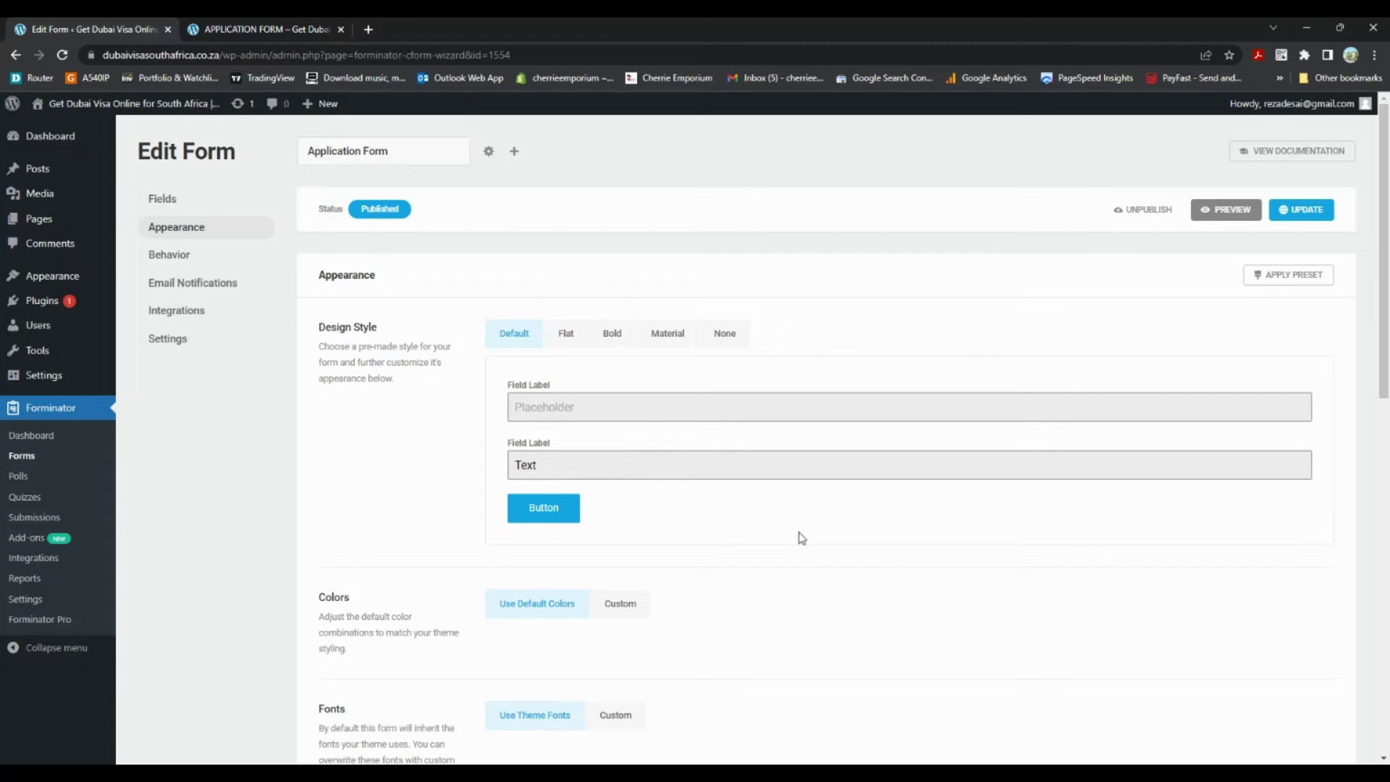
scroll(801, 538, down, 1)
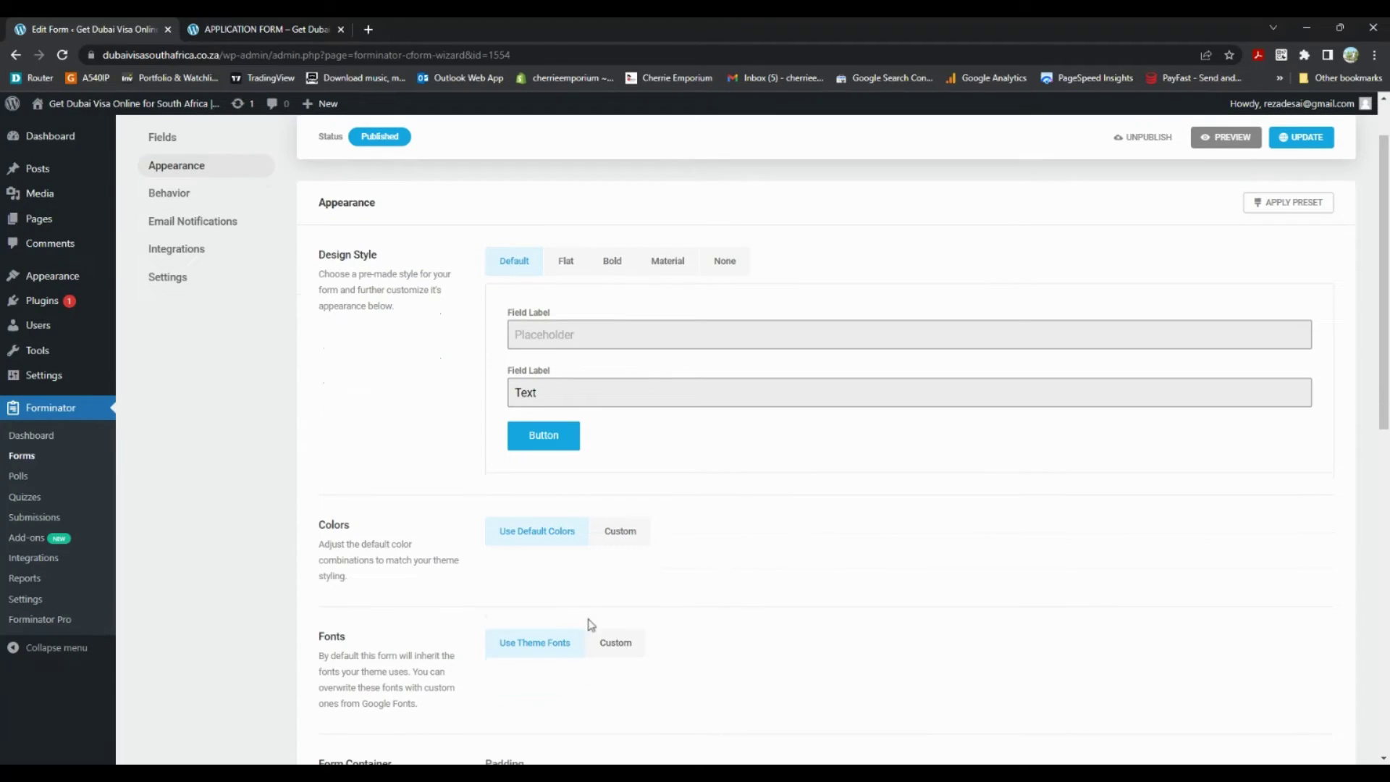
scroll(688, 652, down, 2)
scroll(684, 678, down, 3)
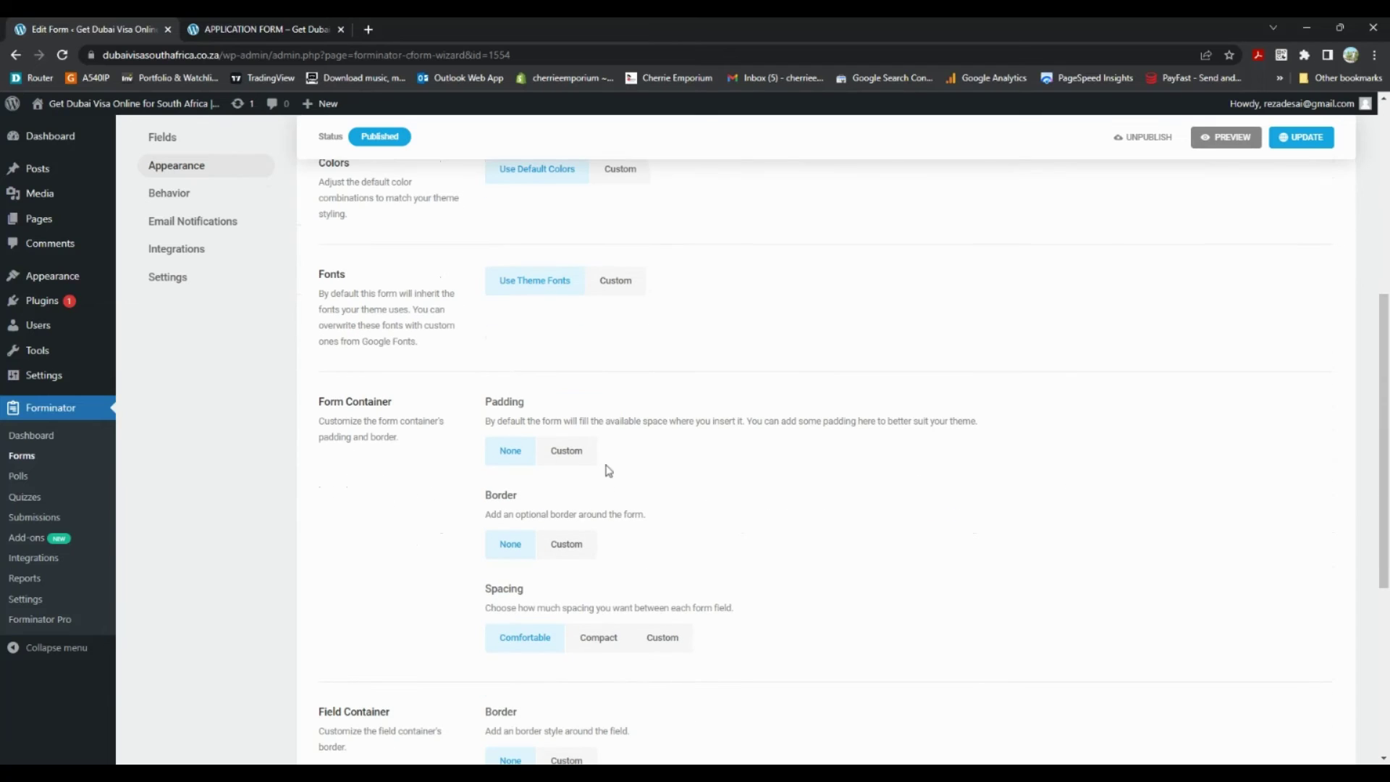
scroll(719, 656, down, 2)
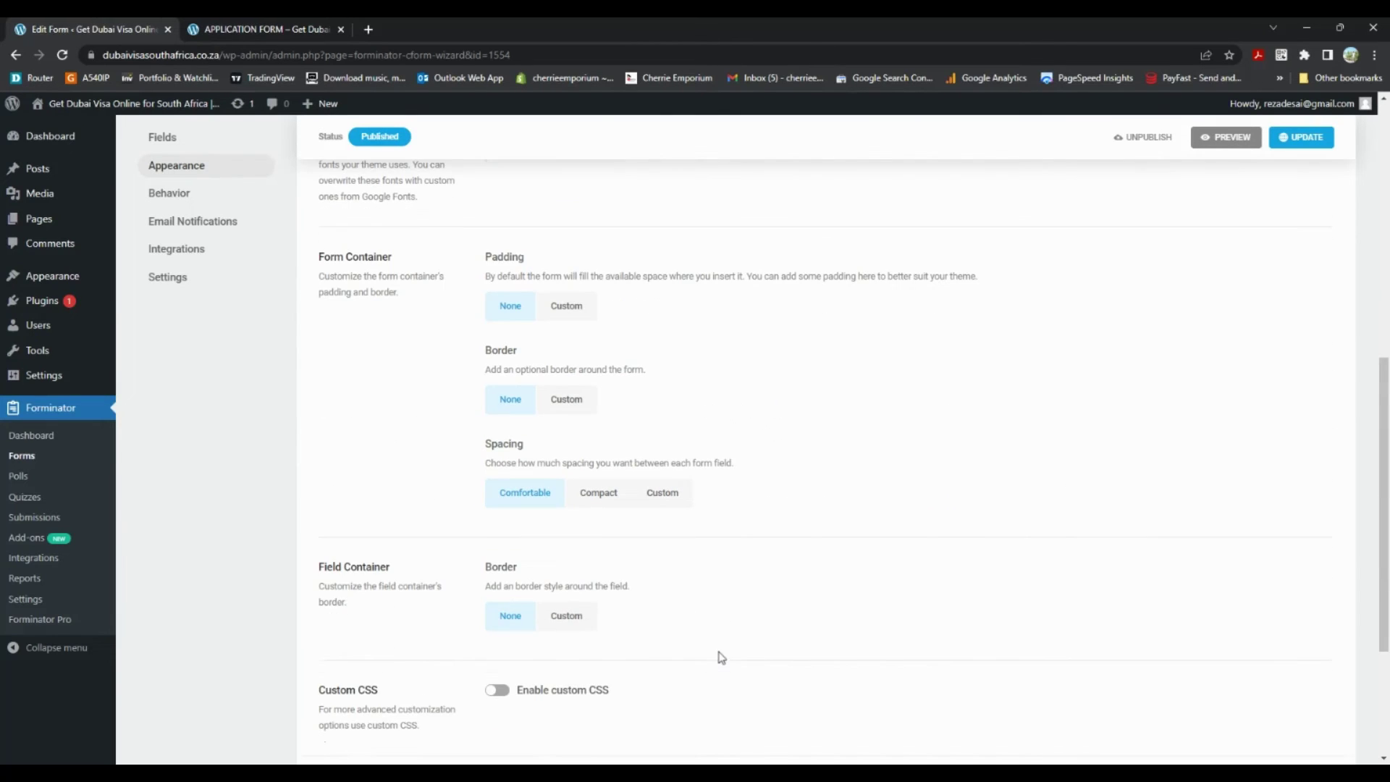
scroll(722, 658, down, 2)
scroll(722, 658, up, 10)
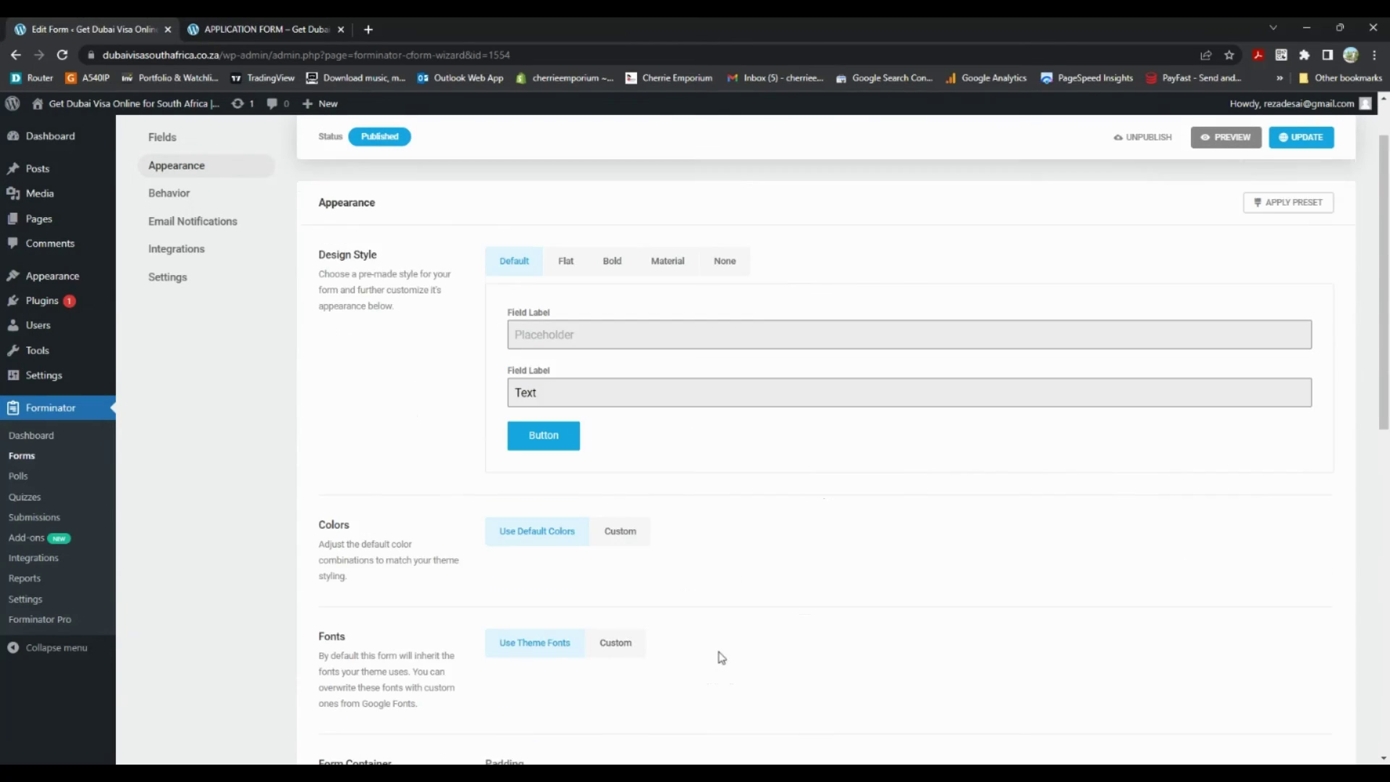